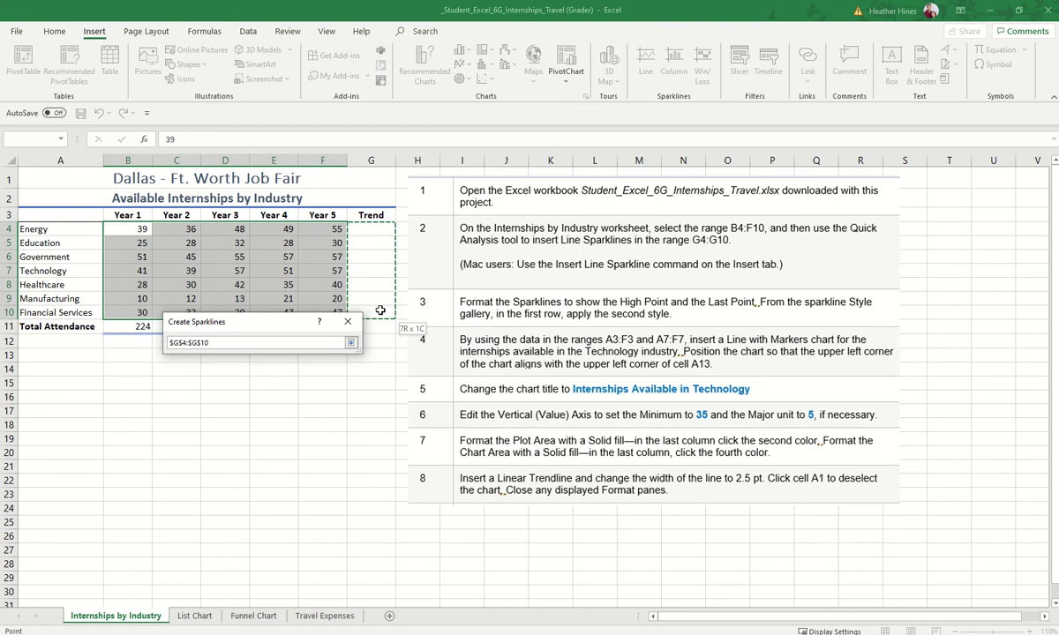
Step: Create line sparklines from B4:F10 in the Trend column, cells G4:G10
left_click_drag(380, 310, 380, 310)
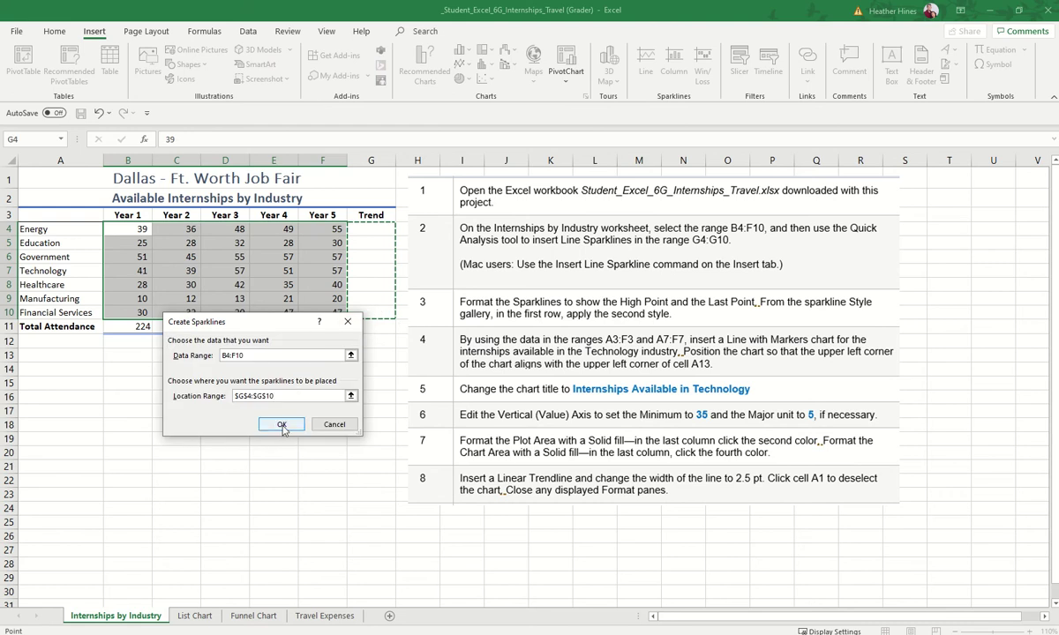
left_click(282, 425)
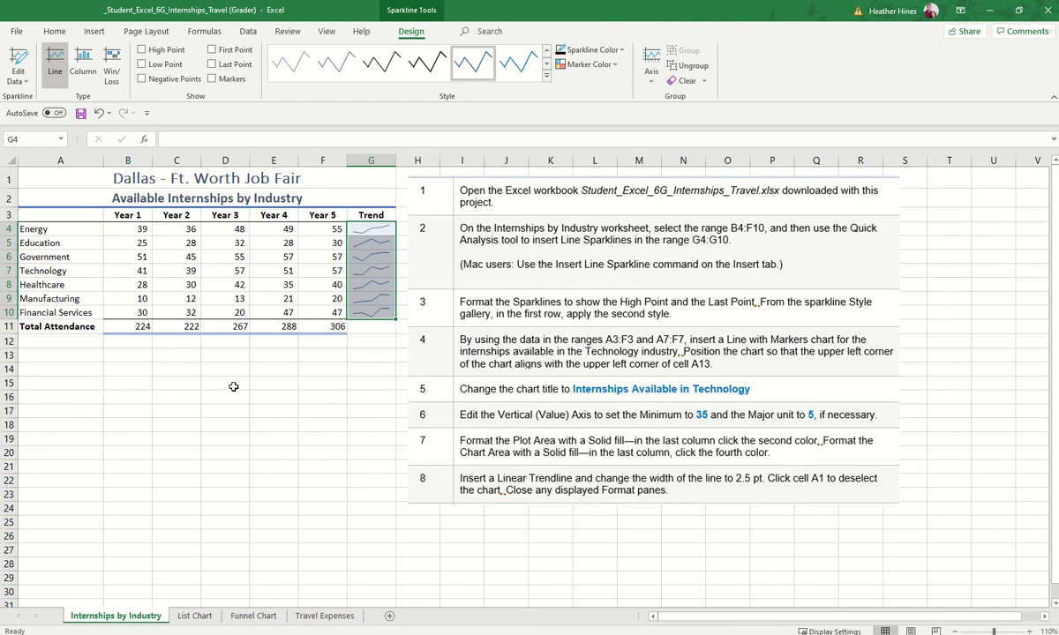
left_click(322, 369)
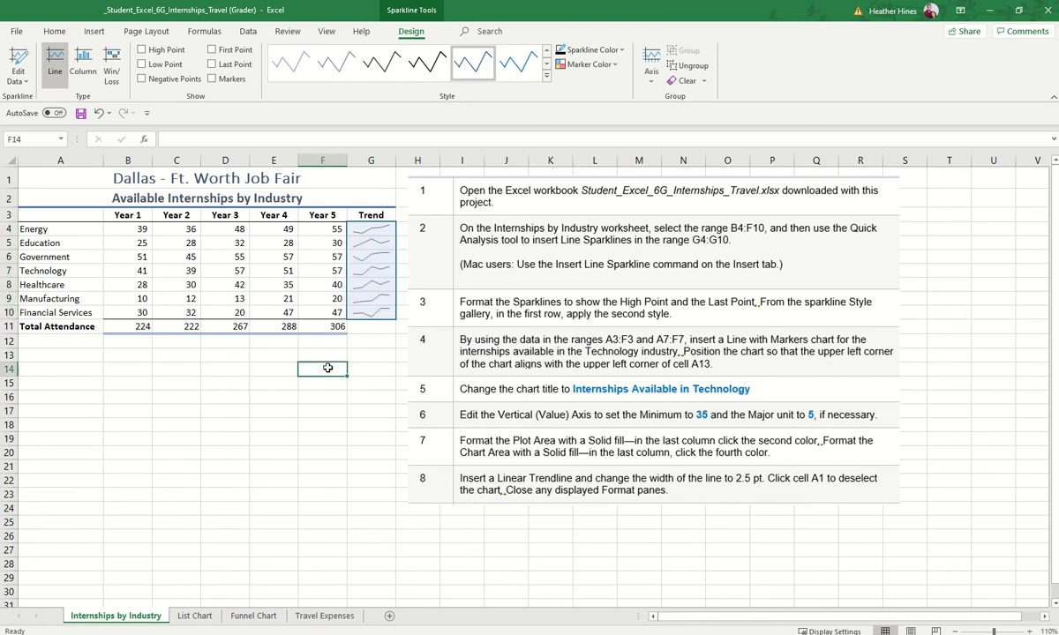
Step: Mark high and last points on the Trend sparklines and apply the second first-row style
left_click(371, 243)
left_click_drag(142, 228, 342, 229)
left_click(376, 230)
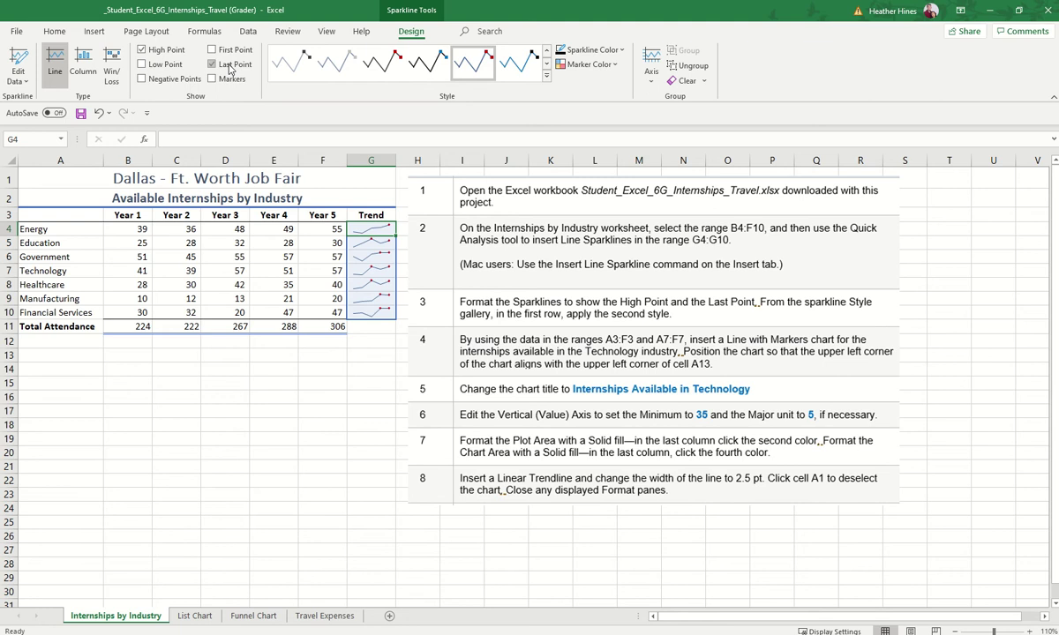
left_click(548, 80)
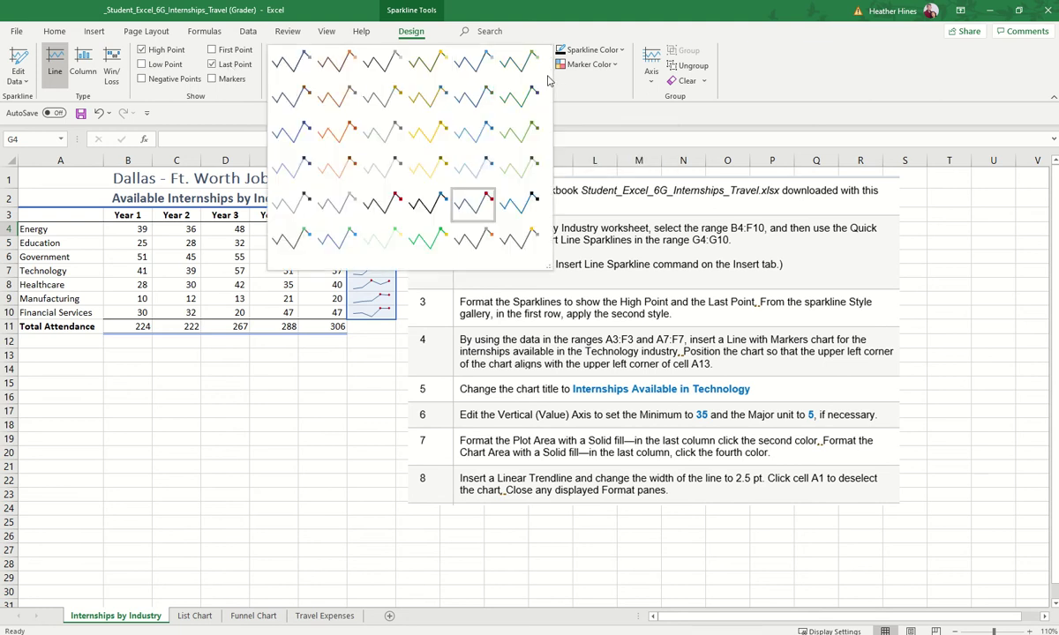
left_click(333, 77)
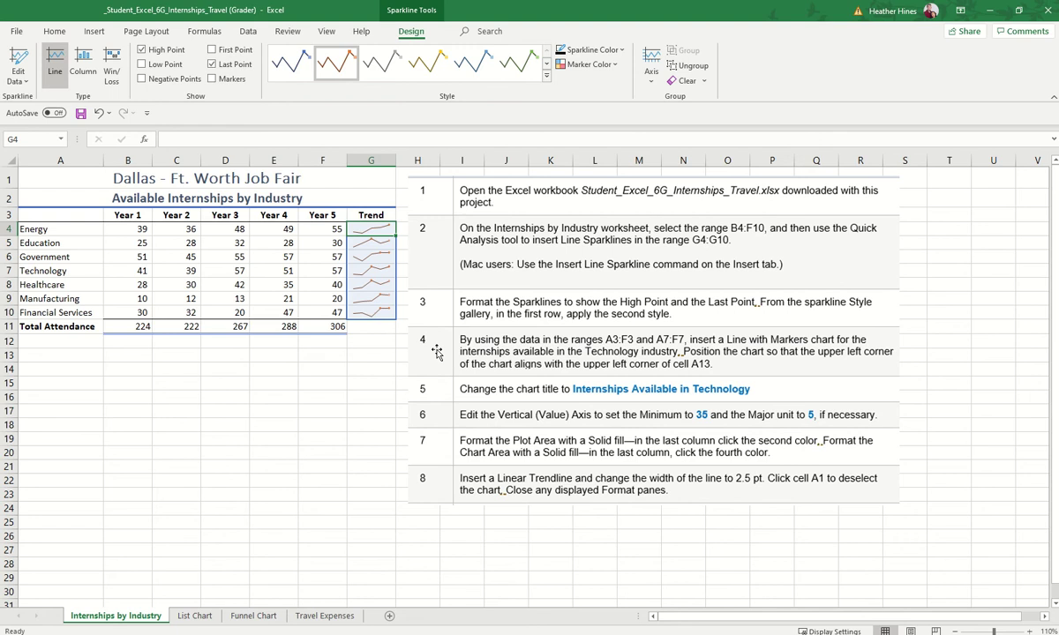
left_click(246, 385)
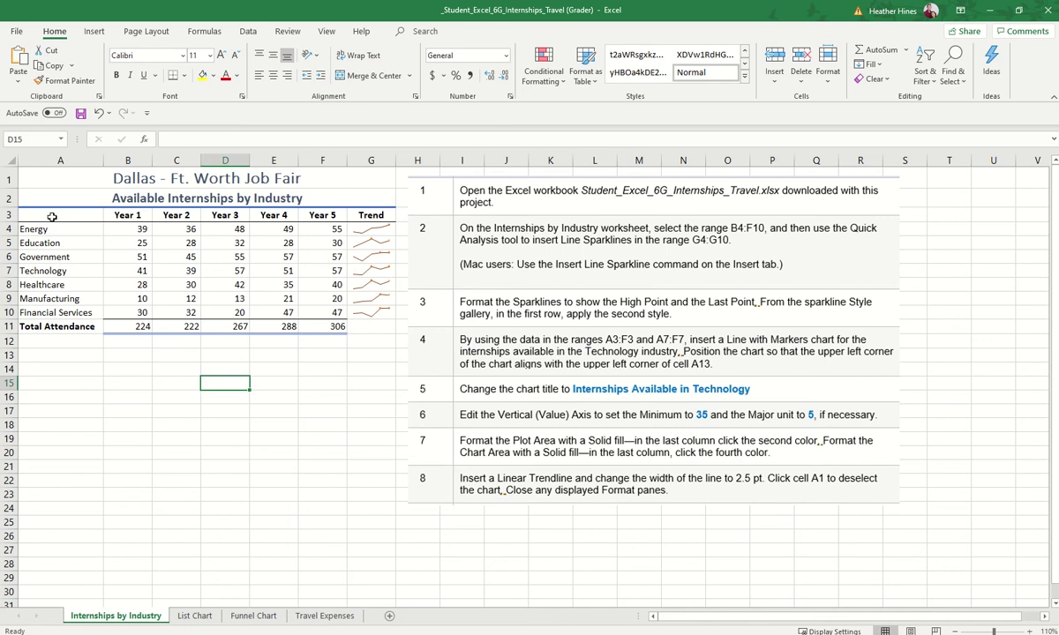
Step: Chart the year headings and Technology row as a line with markers, placed below the table
left_click_drag(53, 216, 324, 217)
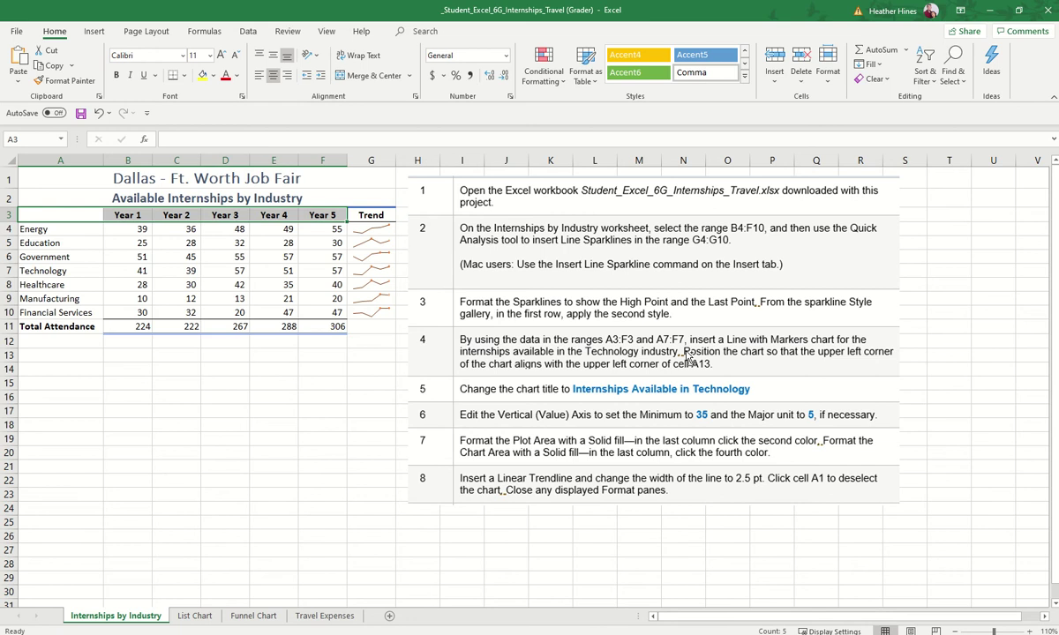
left_click_drag(61, 271, 325, 271)
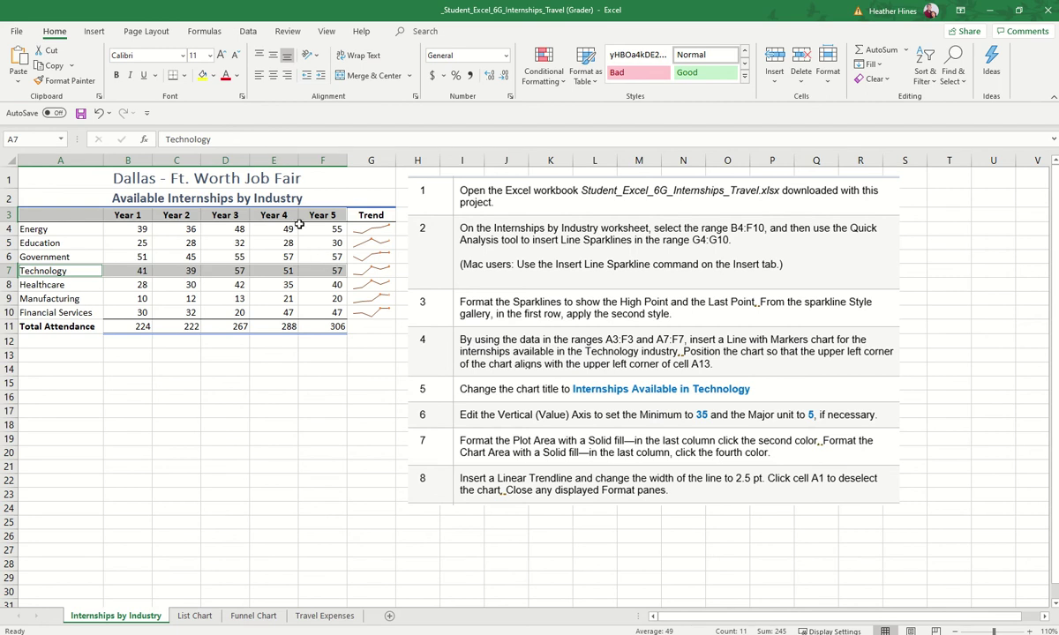
left_click(99, 32)
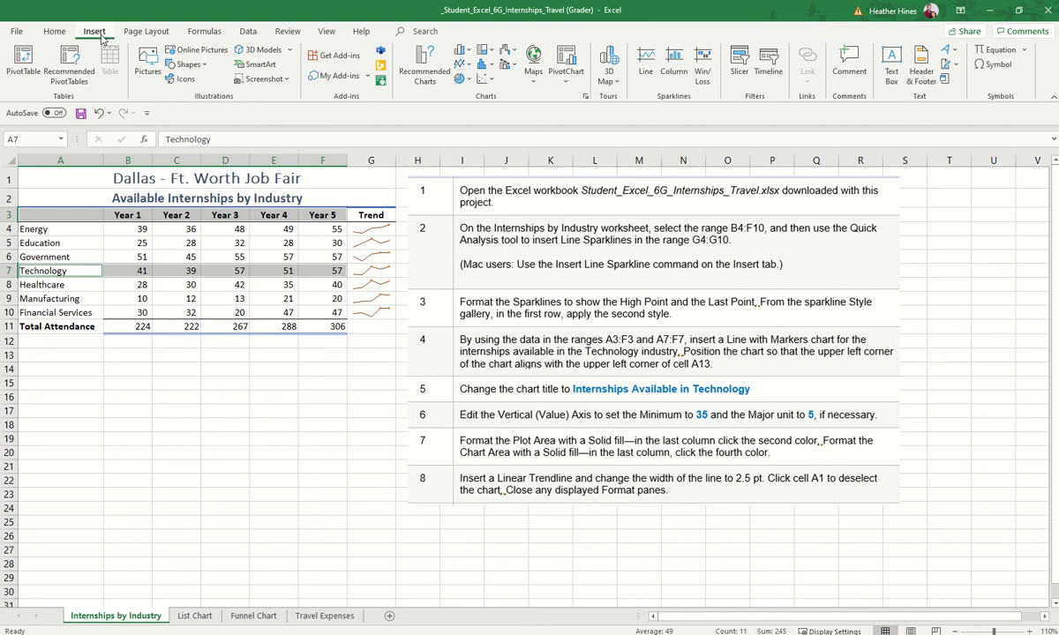
left_click(468, 68)
left_click(577, 107)
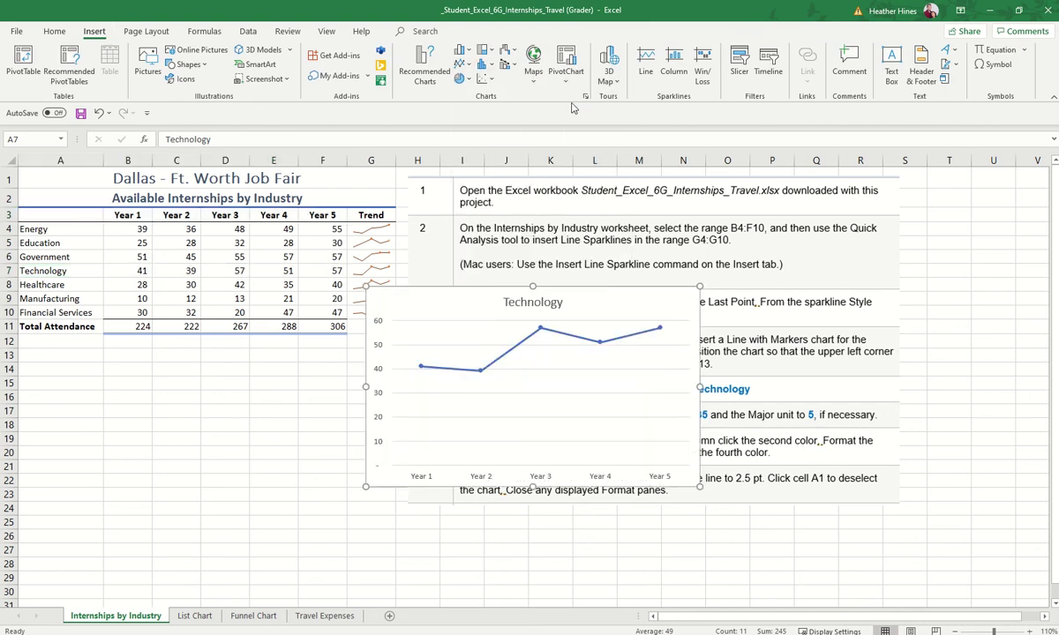
left_click_drag(572, 284, 248, 374)
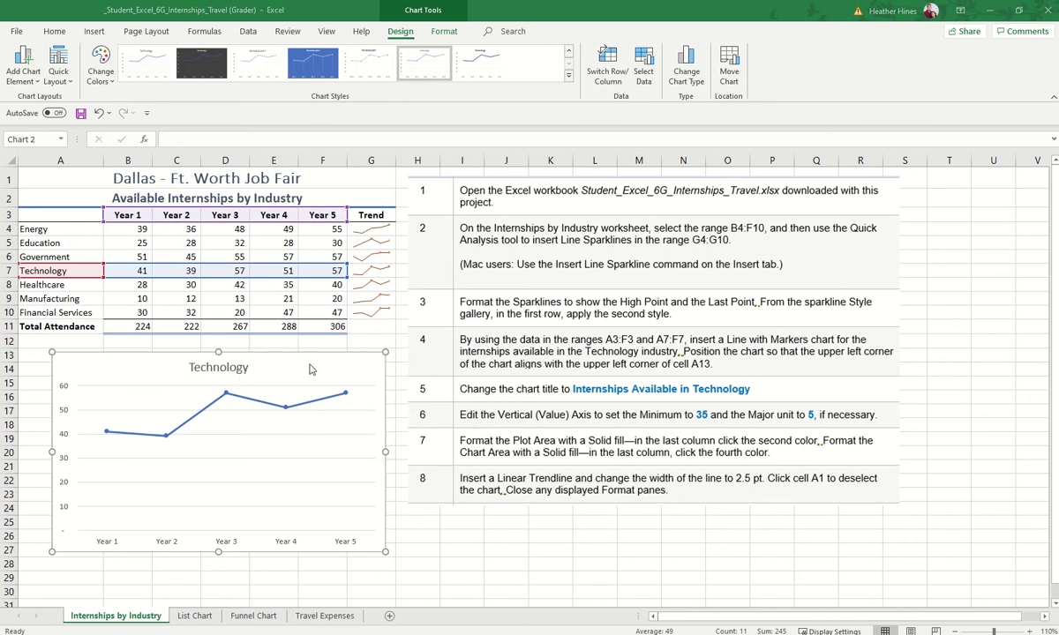
Step: Anchor the chart at cell A13 and retitle it 'Internships Available in Technology'
left_click_drag(310, 368, 283, 365)
left_click(192, 370)
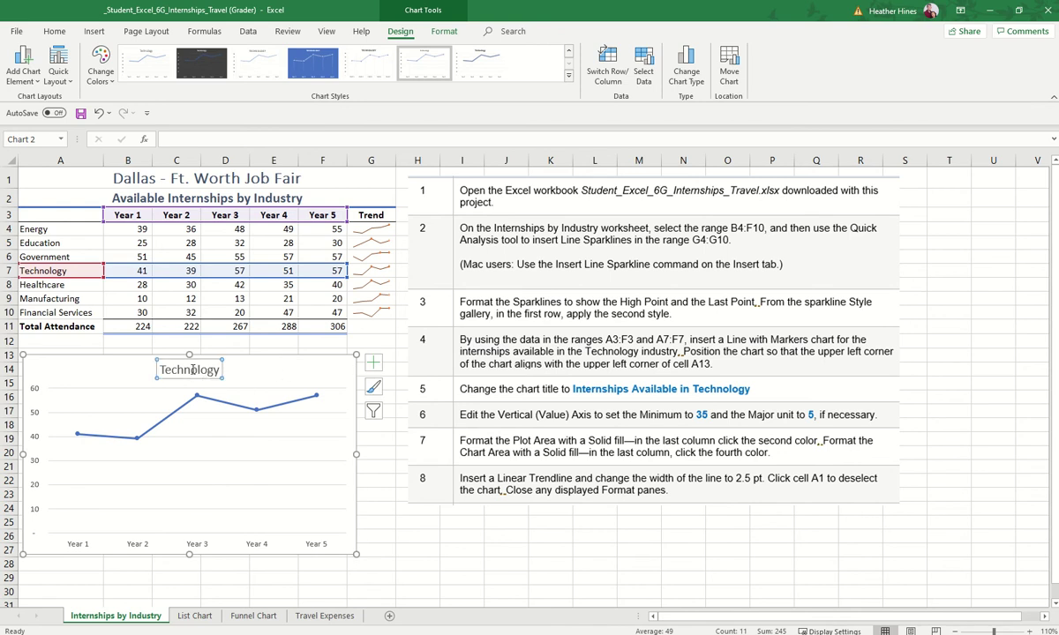
double_click(192, 371)
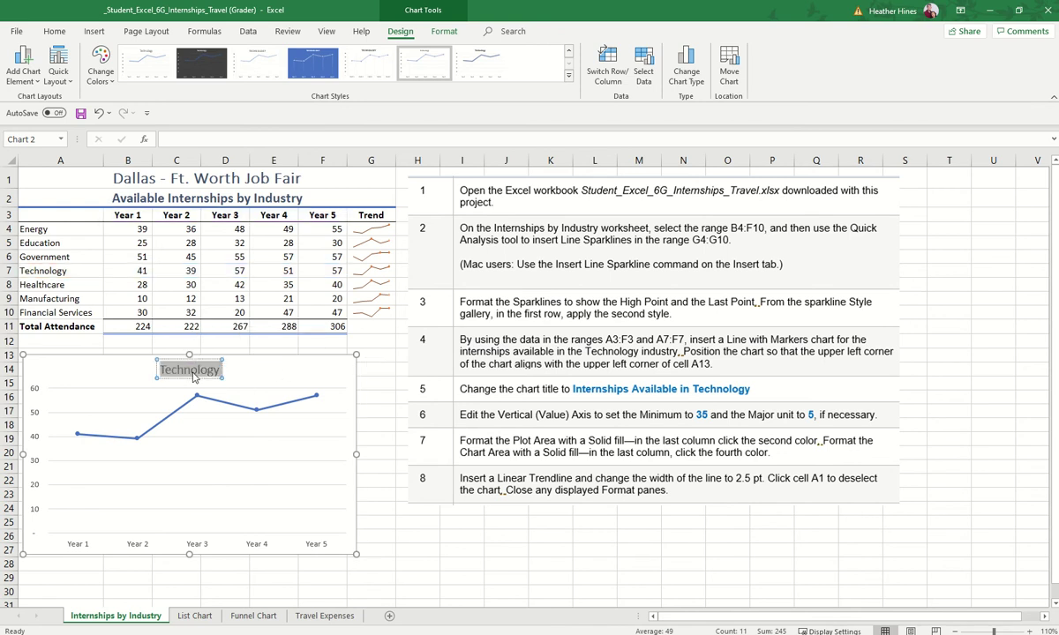
type("Internships a")
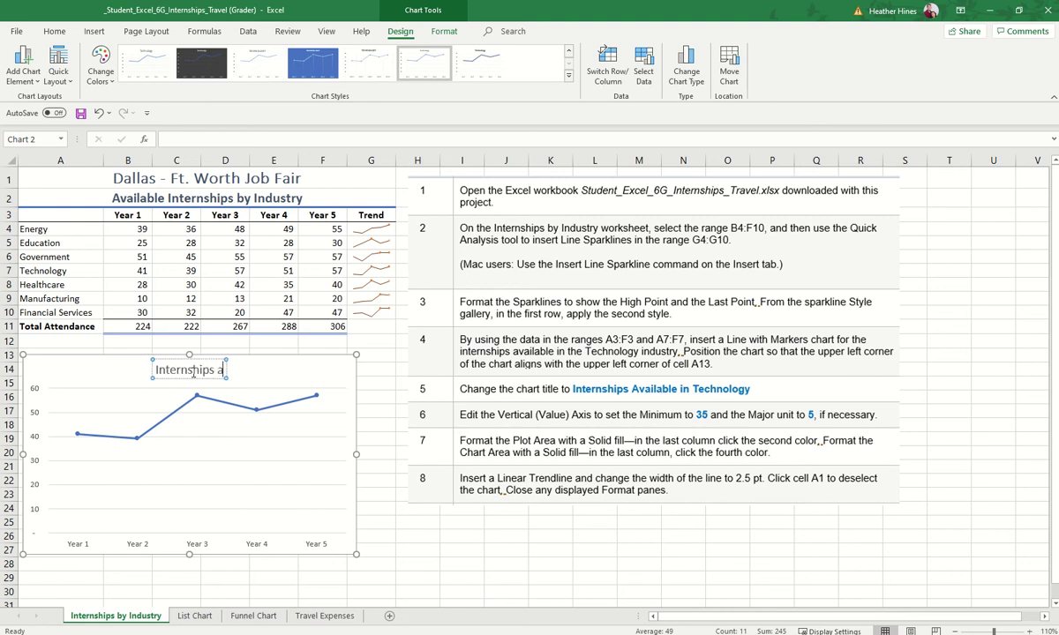
key("BackSpace")
type("Ava")
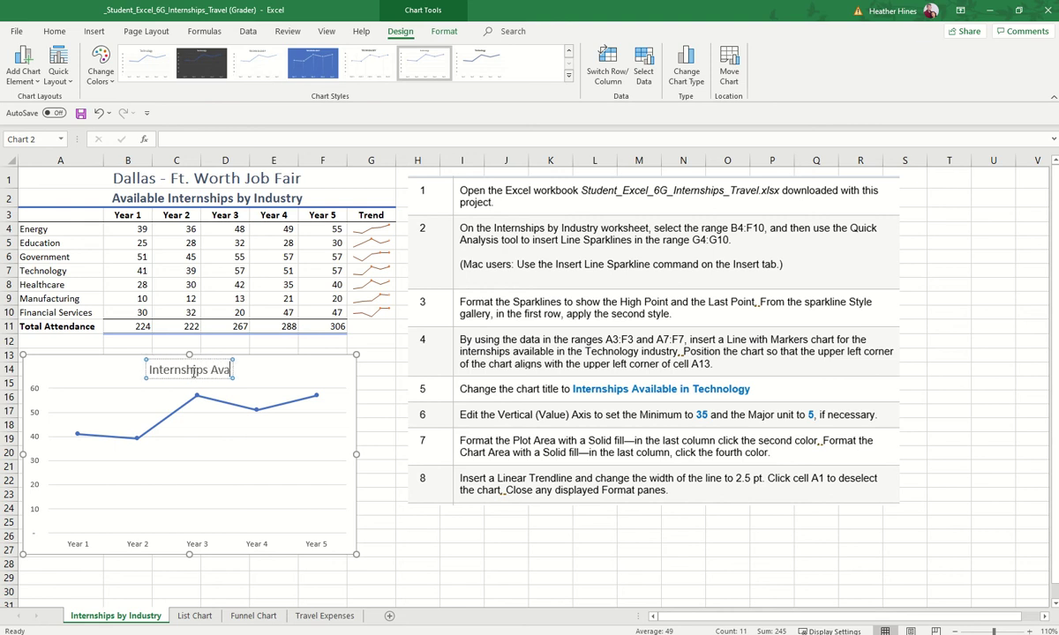
type("ilable in Technology")
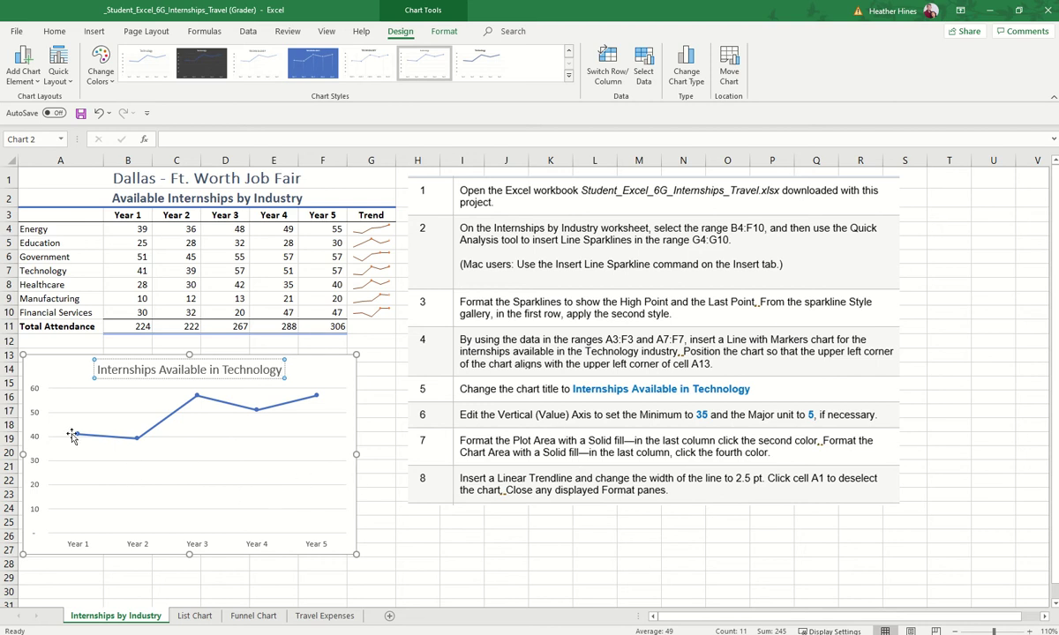
left_click(37, 395)
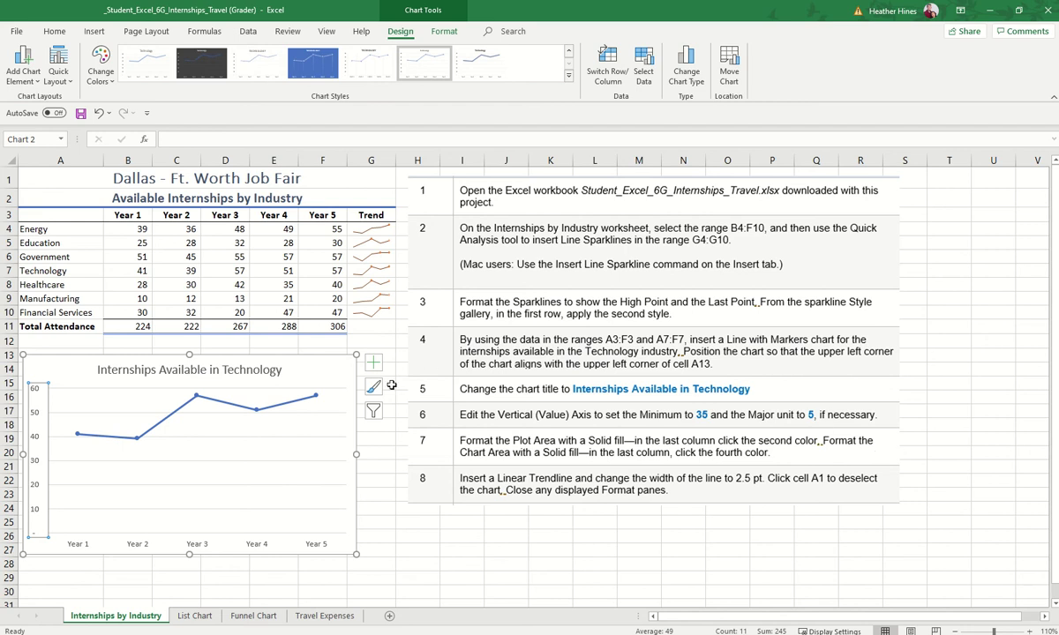
Step: Add a Technology legend on the chart's right and open the Format Legend pane's element list
left_click(24, 69)
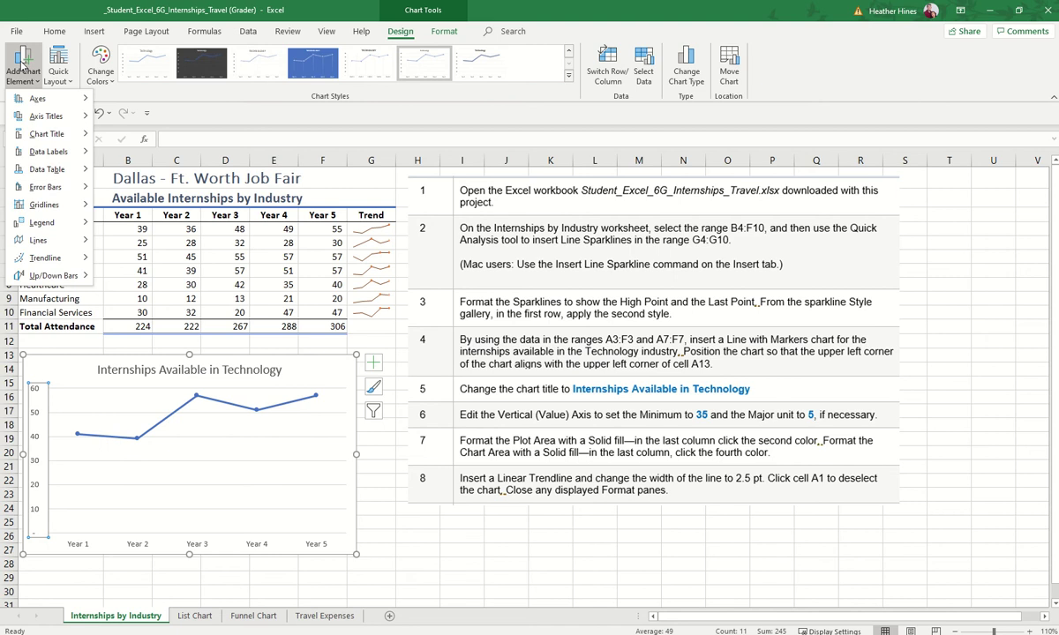
mouse_move(37, 100)
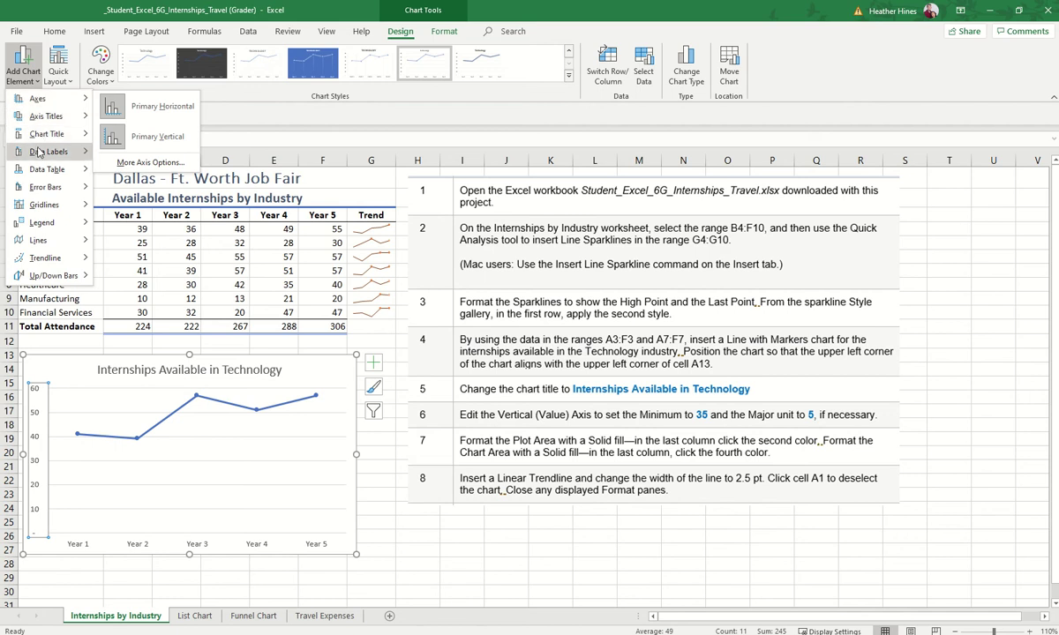
mouse_move(40, 125)
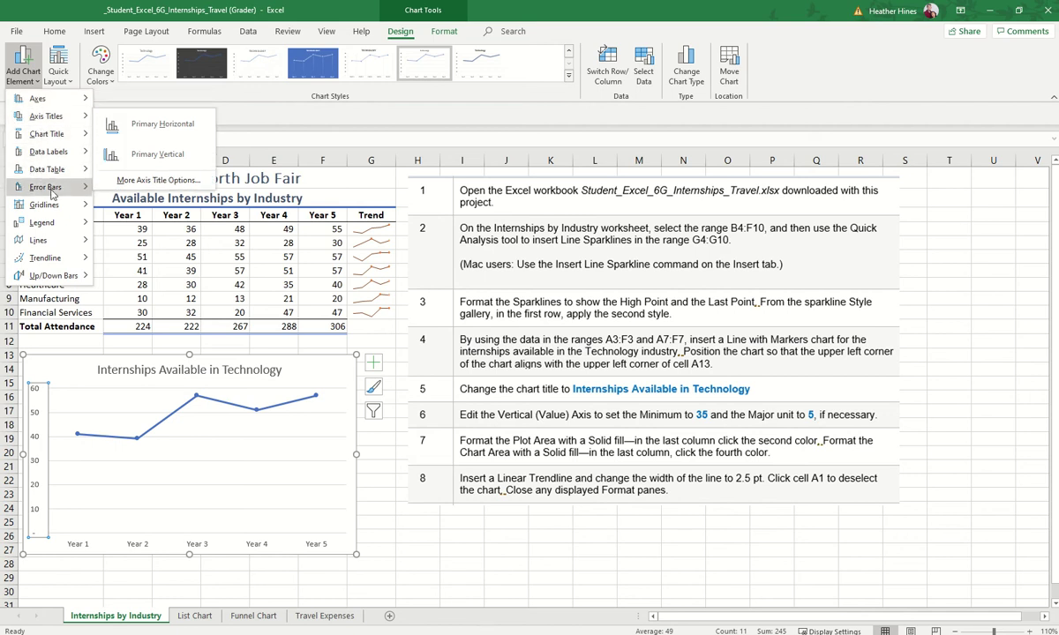
mouse_move(53, 279)
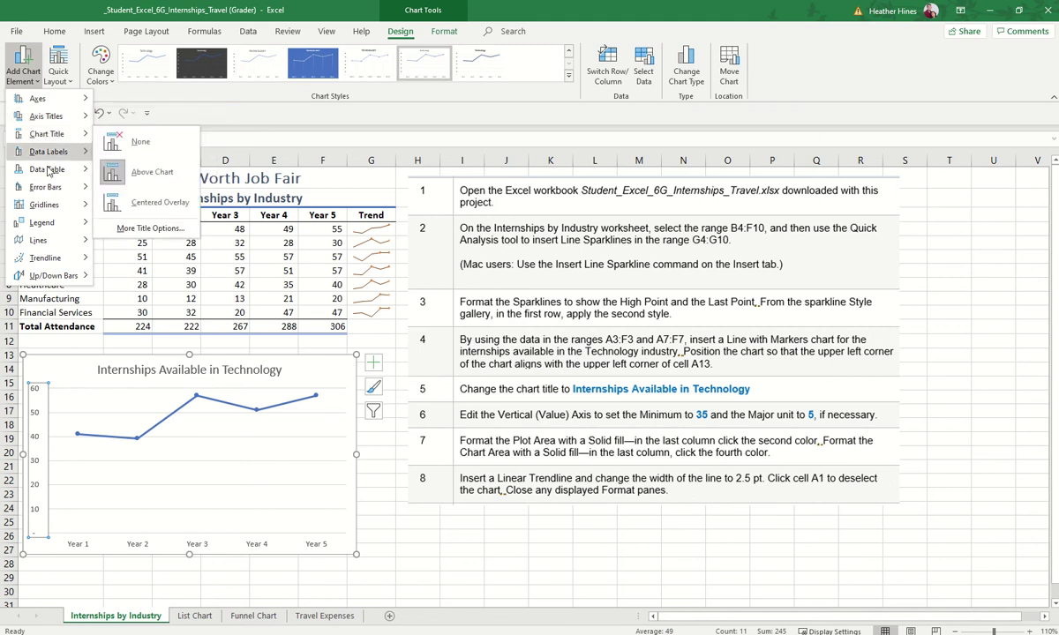
mouse_move(44, 227)
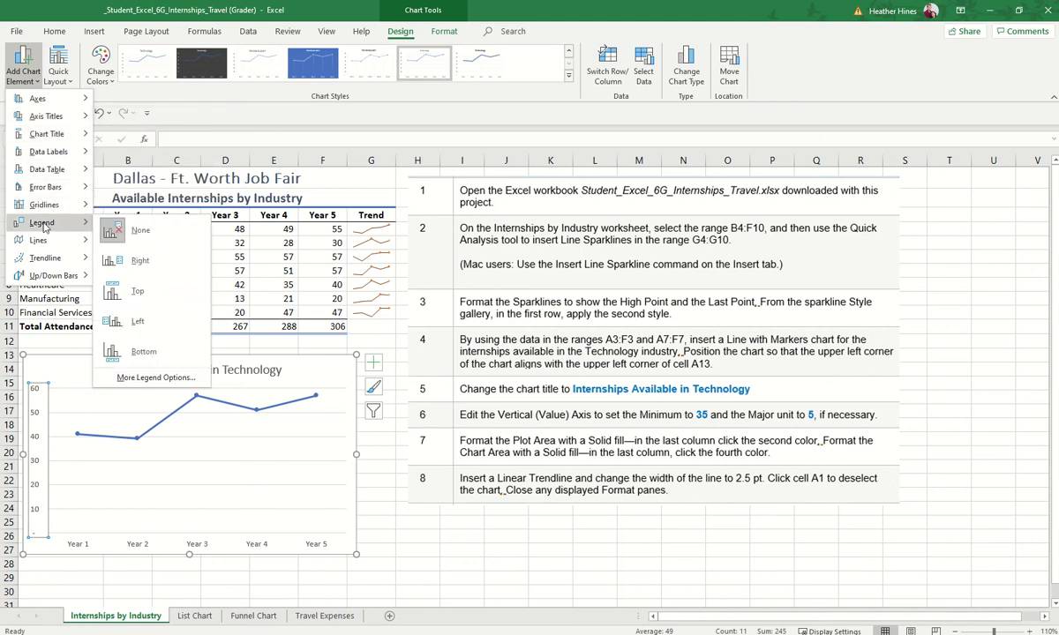
left_click(155, 378)
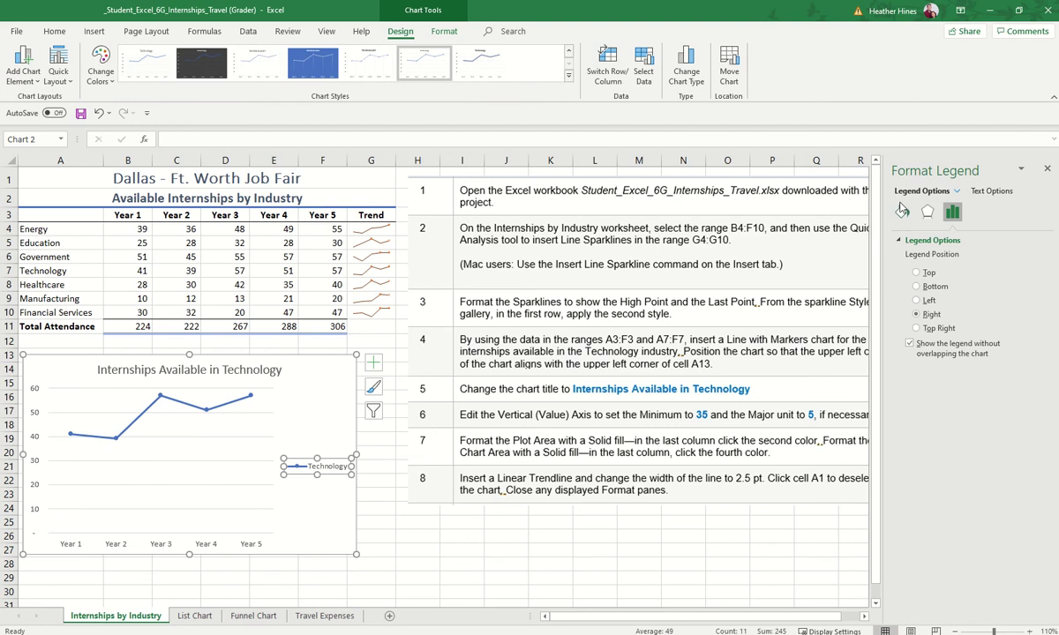
left_click(1021, 170)
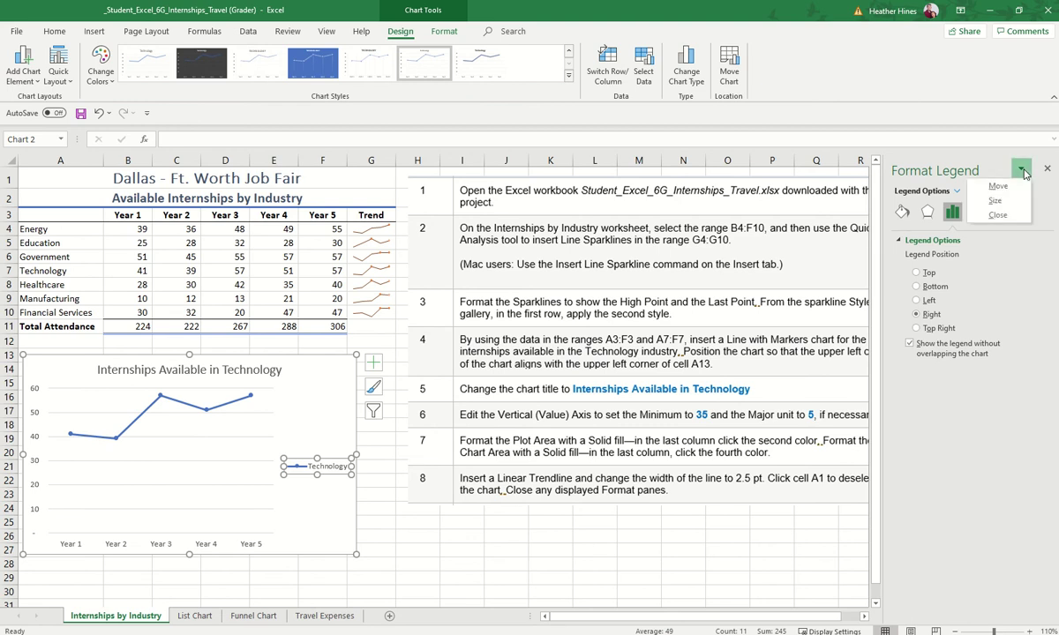
left_click(958, 192)
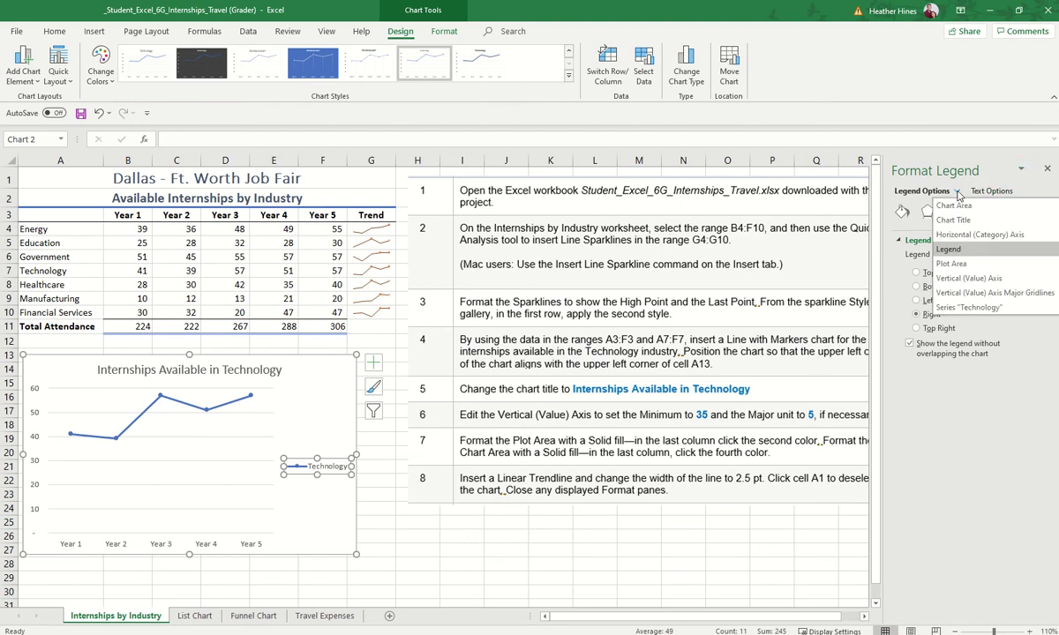
Step: Set the vertical axis minimum to 35, keeping its major unit at 5
left_click(959, 279)
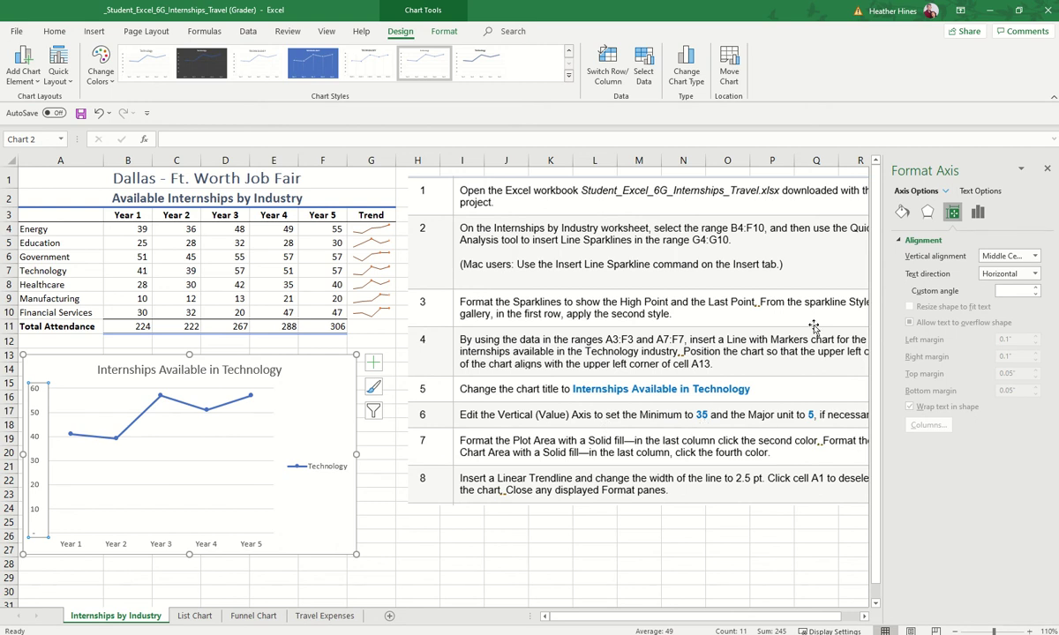
left_click(977, 215)
left_click(940, 277)
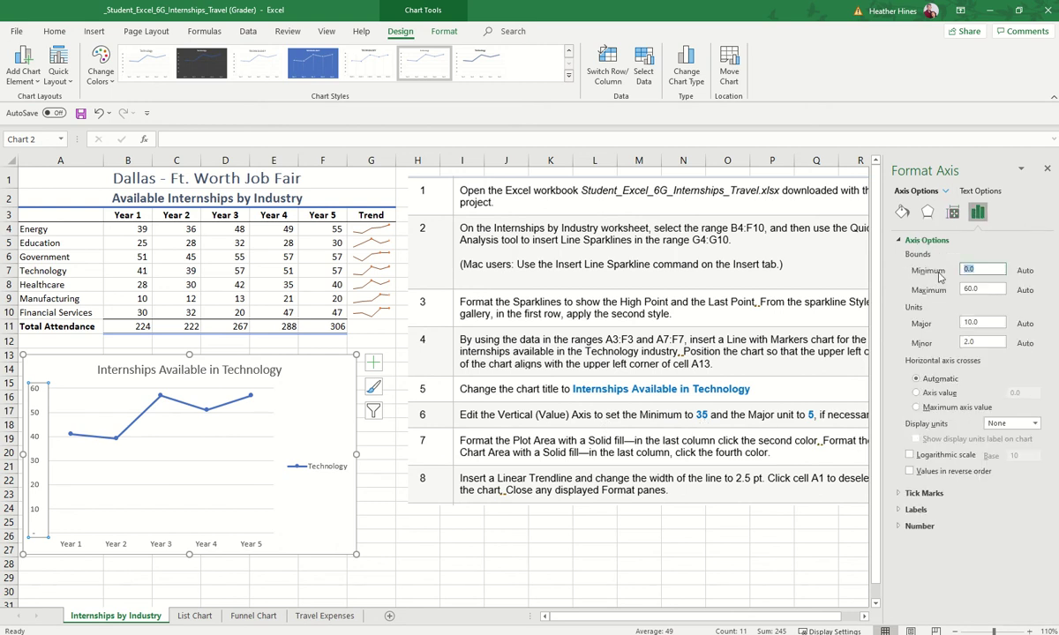
type("35")
key("Return")
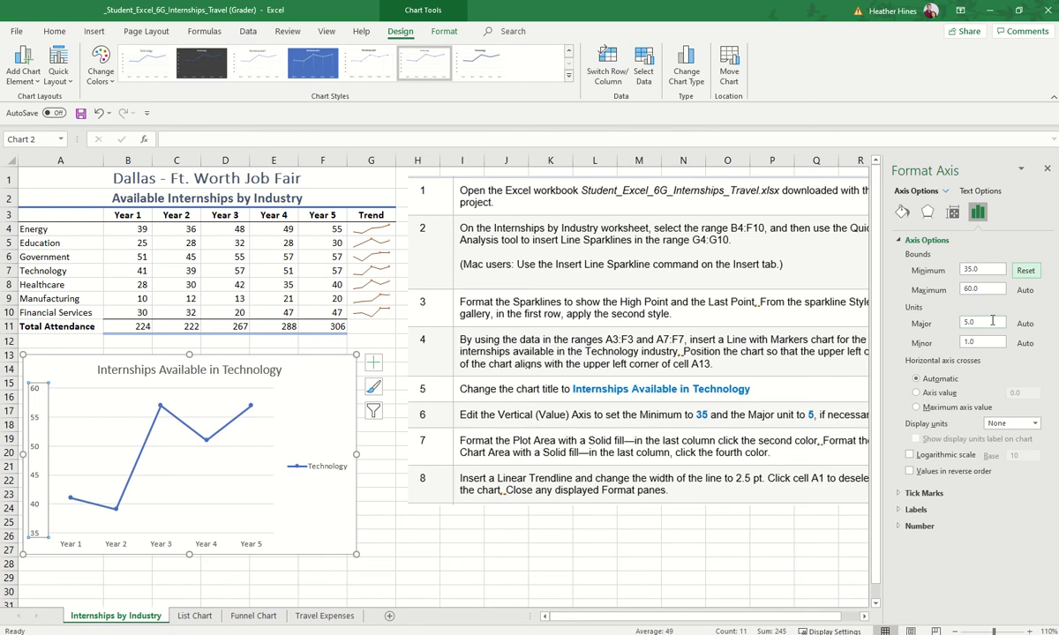
left_click(992, 321)
double_click(963, 321)
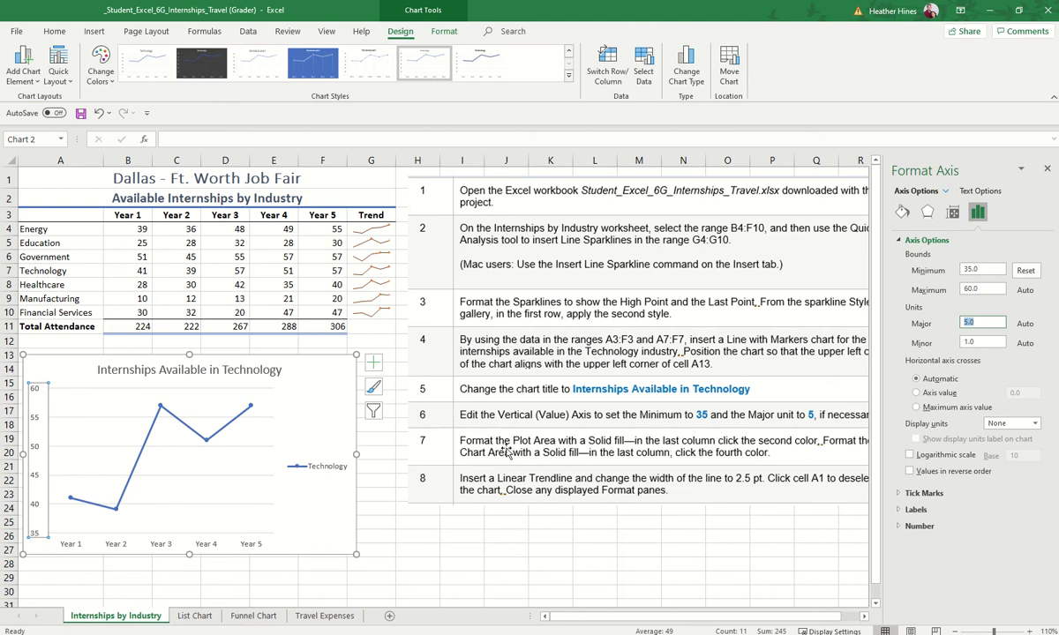
left_click(266, 405)
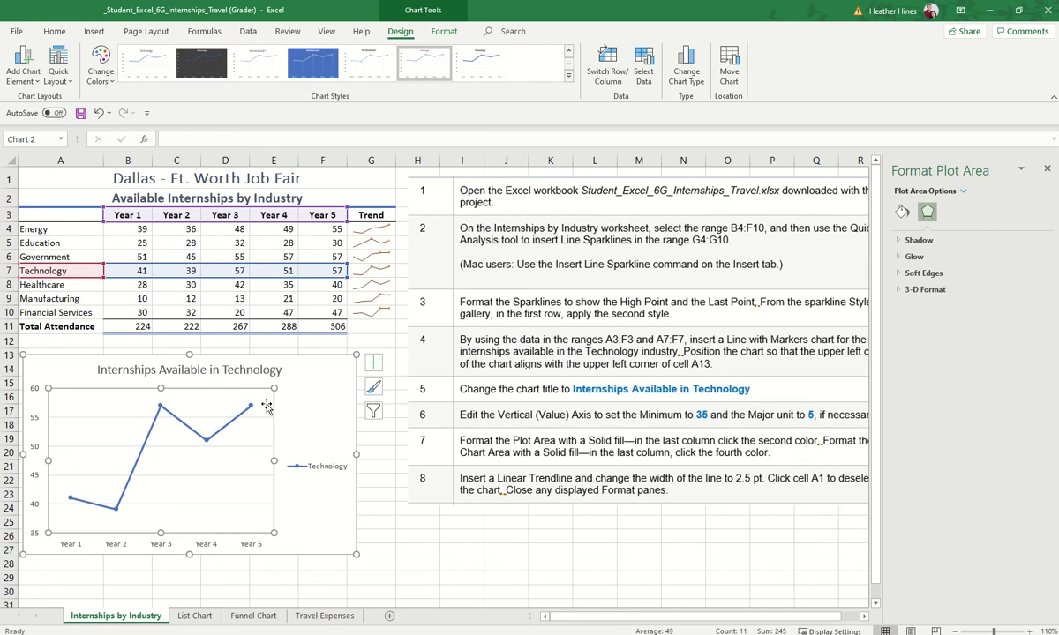
Step: Fill the chart's plot area with a solid light green
left_click(963, 192)
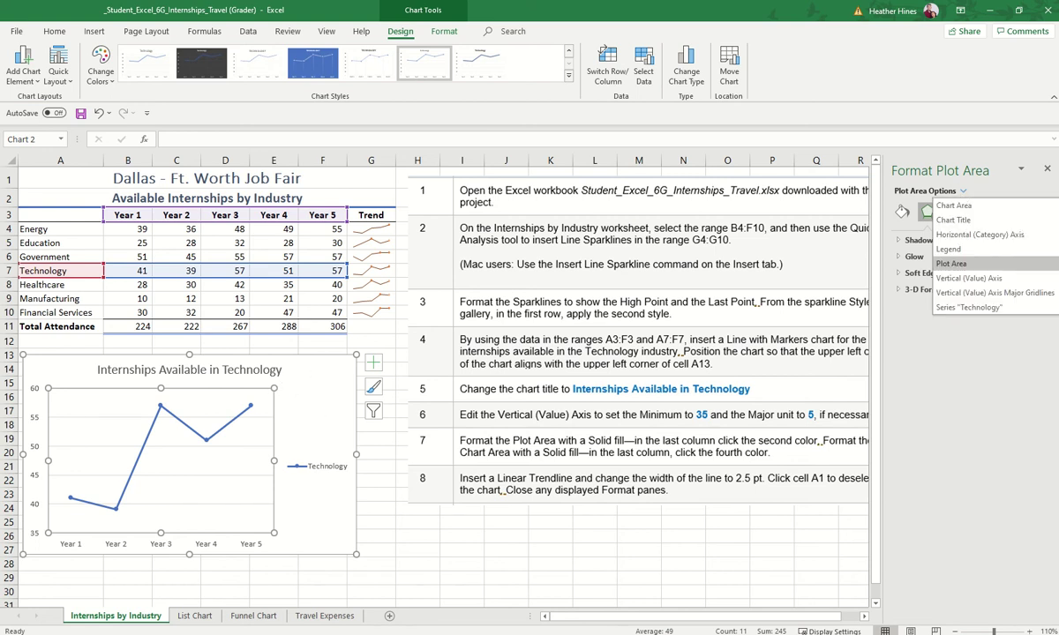
left_click(956, 458)
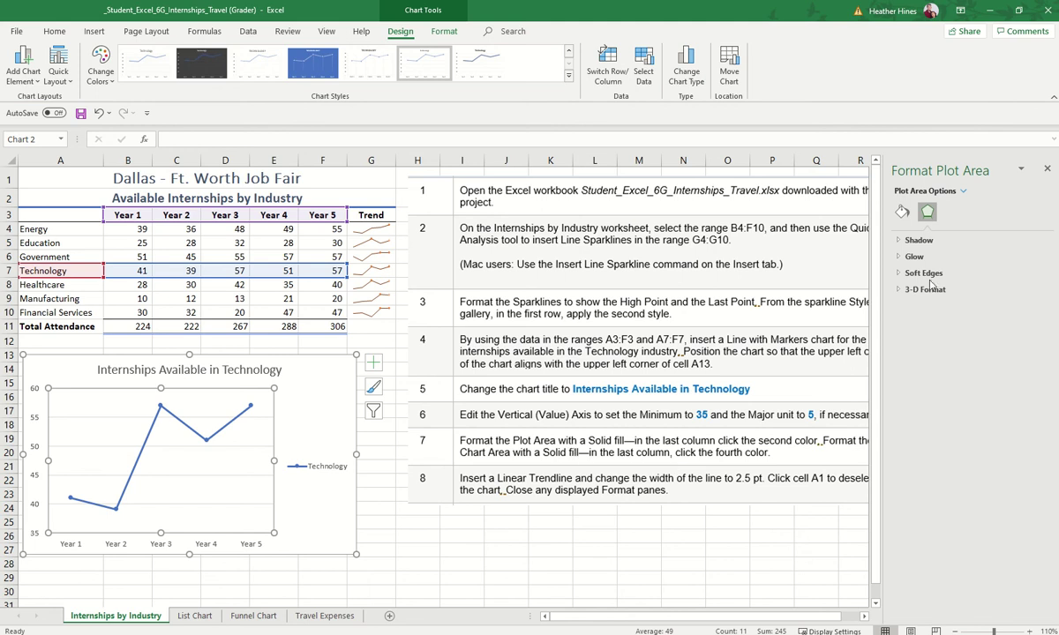
left_click(901, 213)
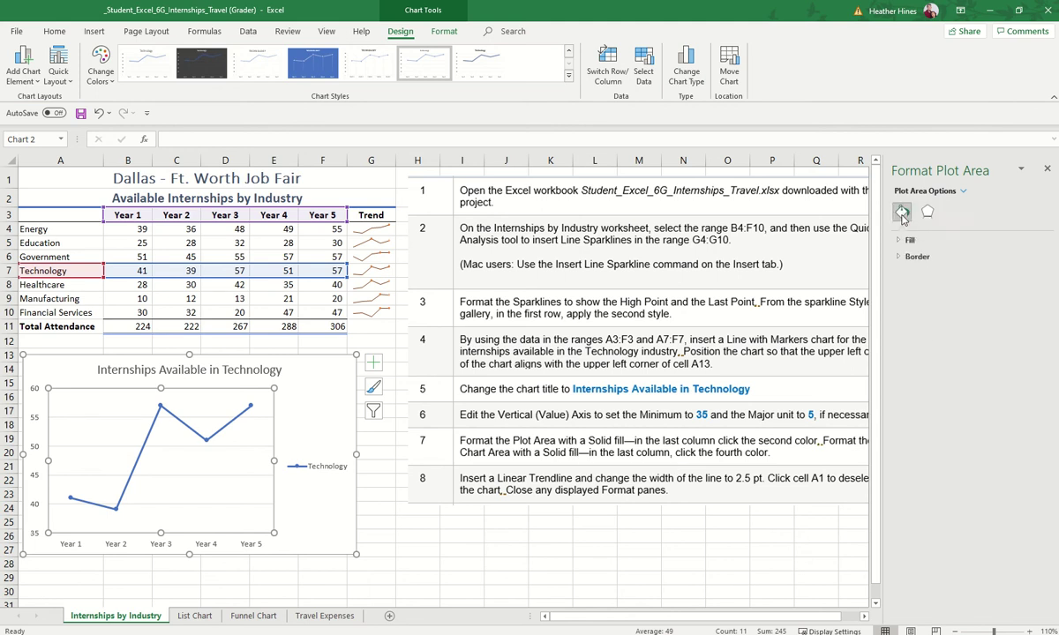
left_click(910, 240)
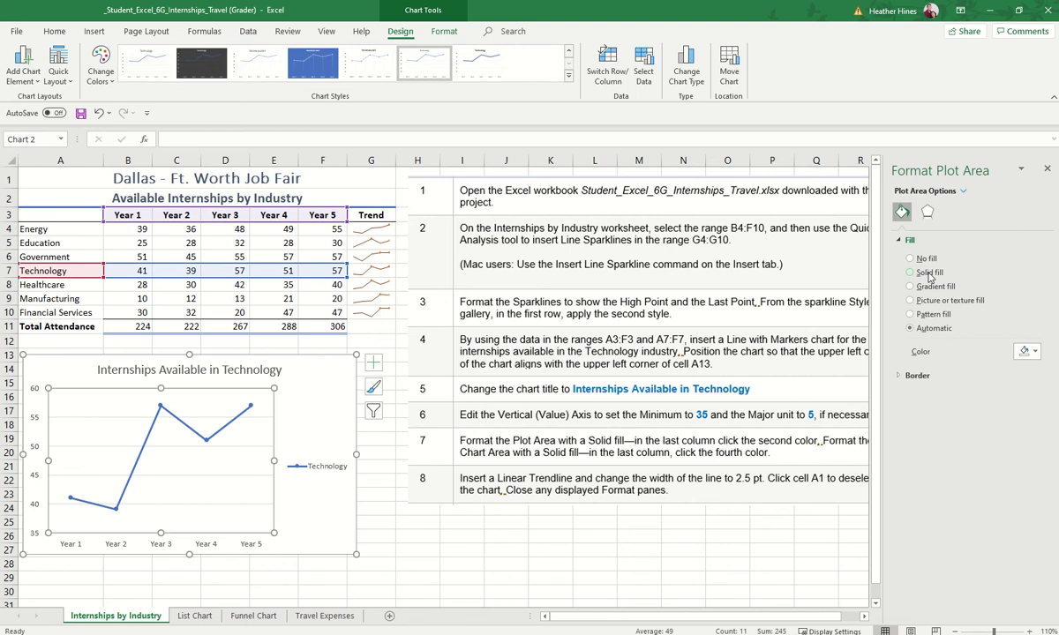
left_click(928, 274)
left_click(1024, 352)
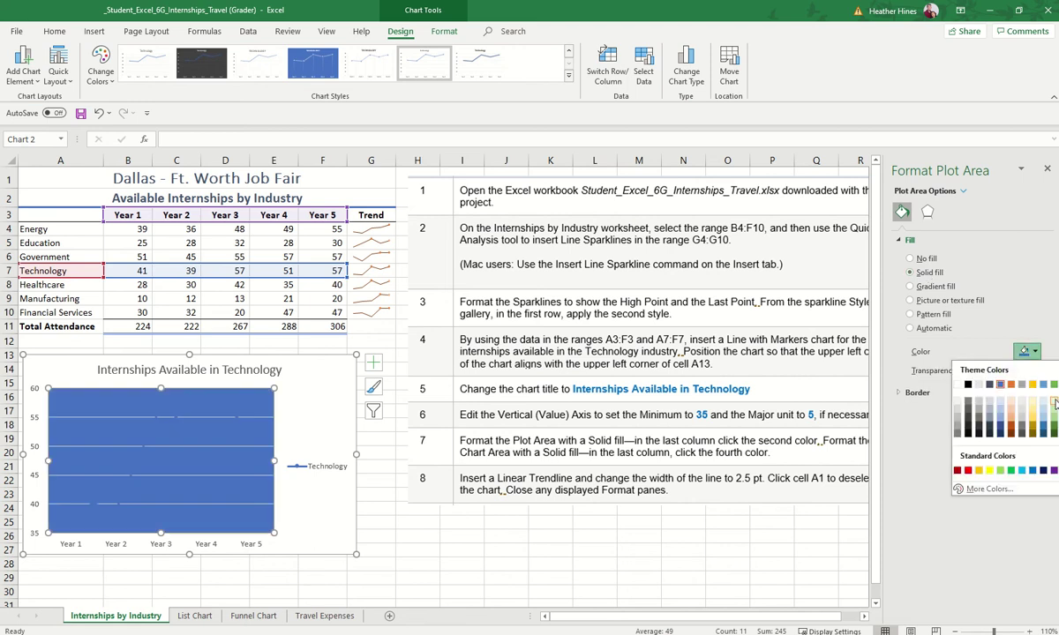
left_click(1053, 402)
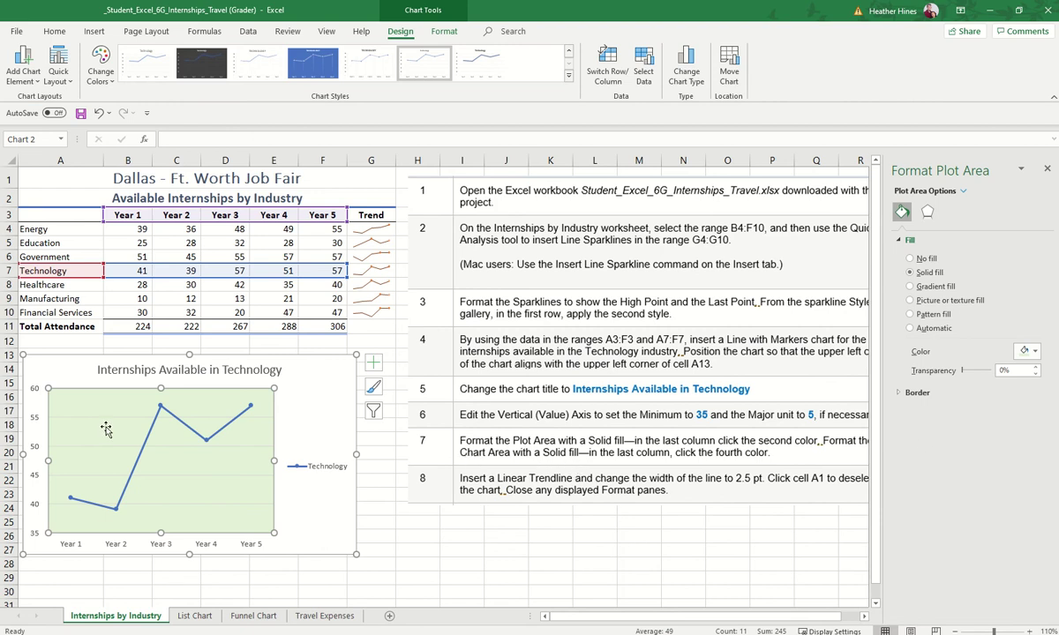
left_click(322, 396)
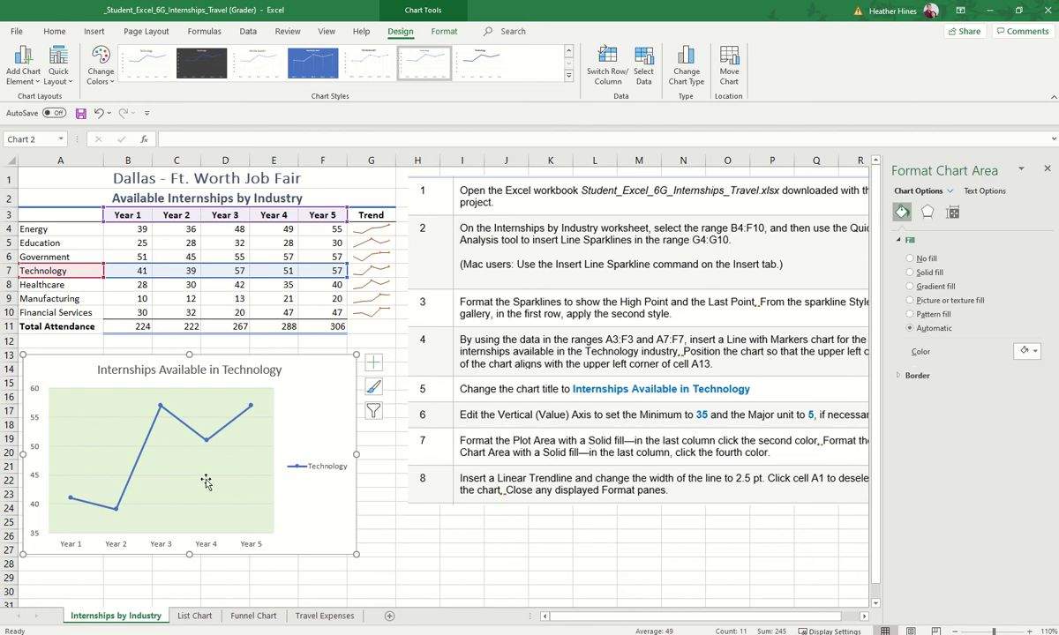
Step: Give the chart area a solid green fill darker than the plot area
left_click(949, 192)
left_click(953, 205)
left_click(927, 273)
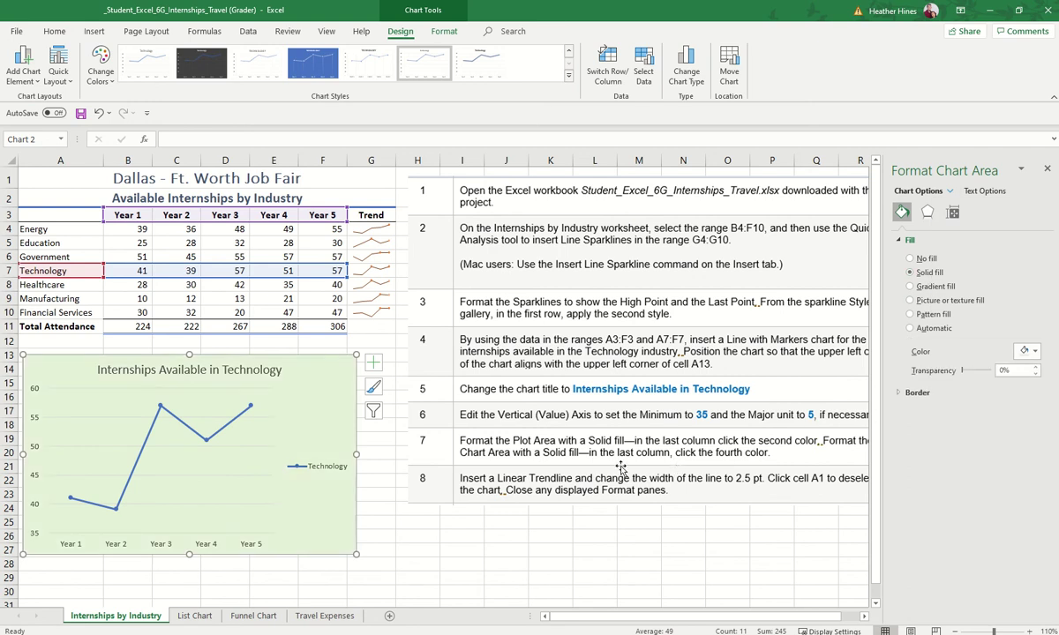
left_click(1033, 352)
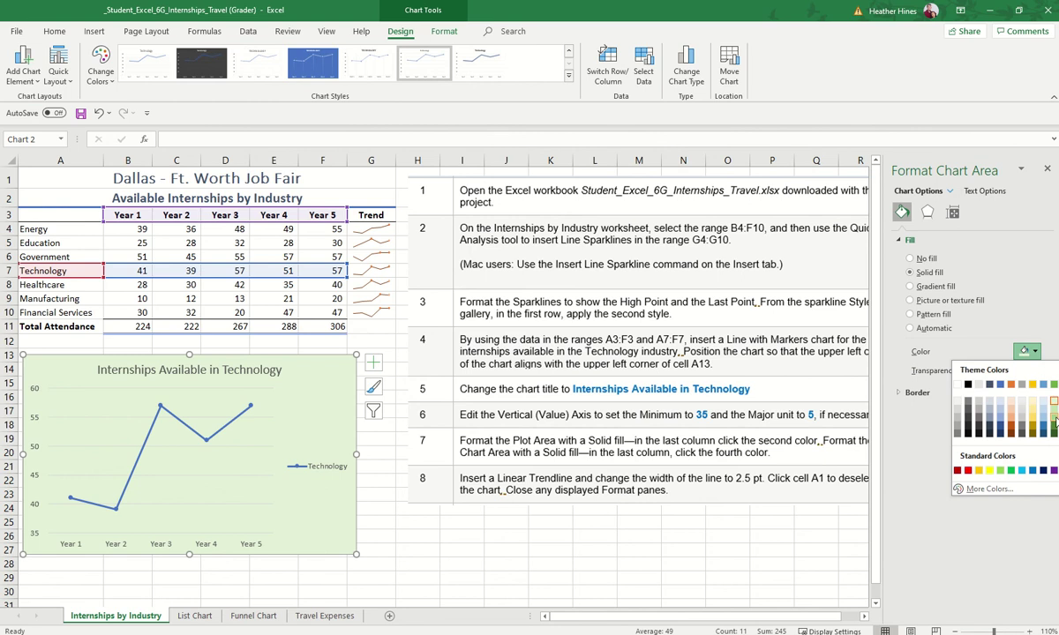
left_click(1054, 422)
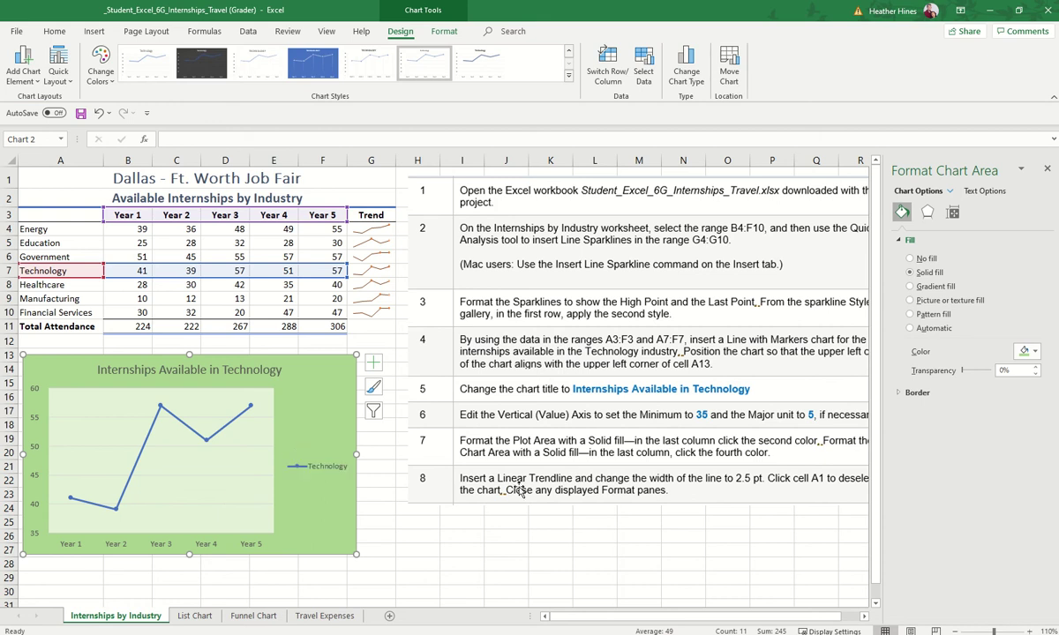
right_click(253, 411)
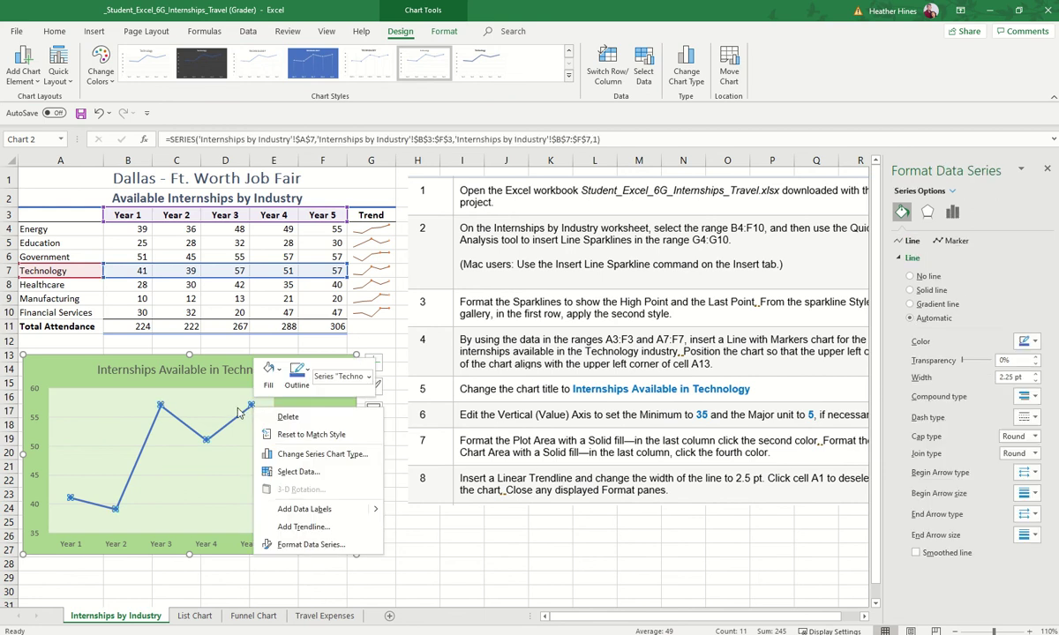
Step: Add a linear trendline to the Technology series and widen it to 2.5 pt
left_click(294, 527)
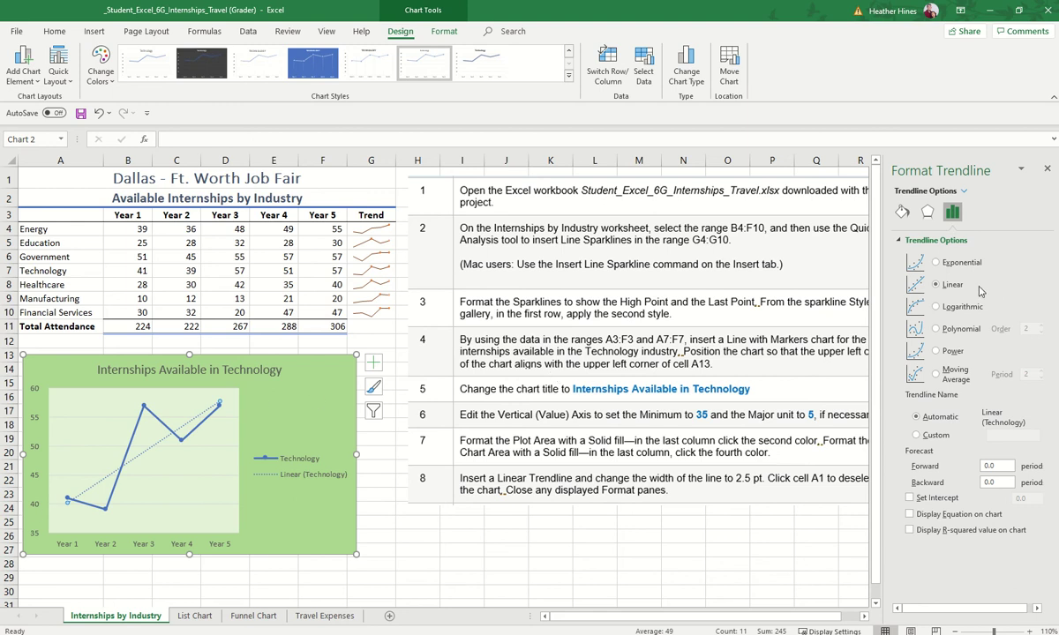
left_click(901, 215)
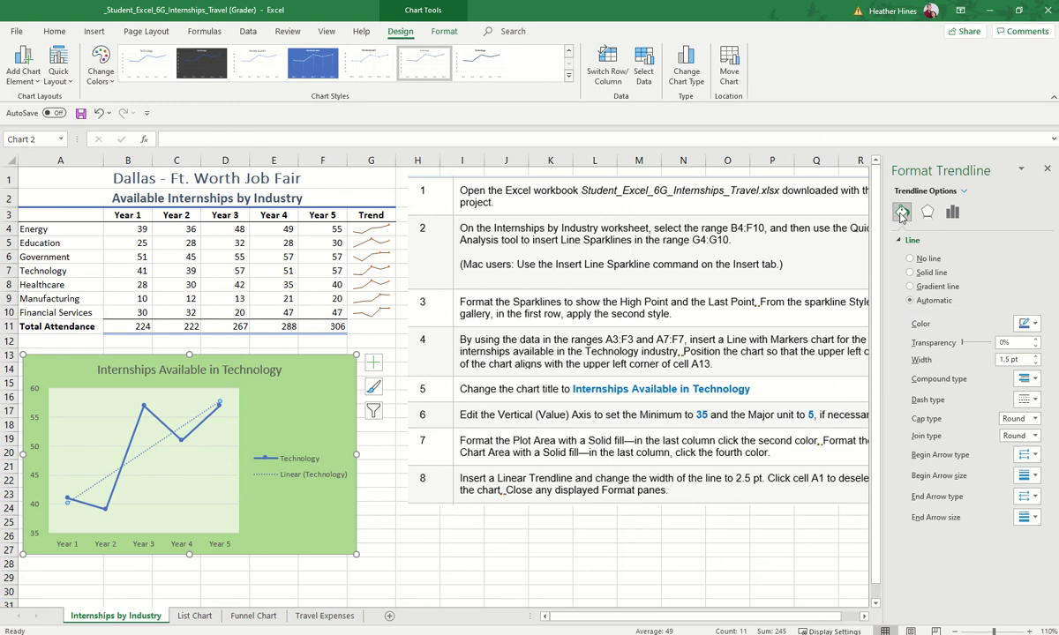
left_click(1019, 359)
type("2.5")
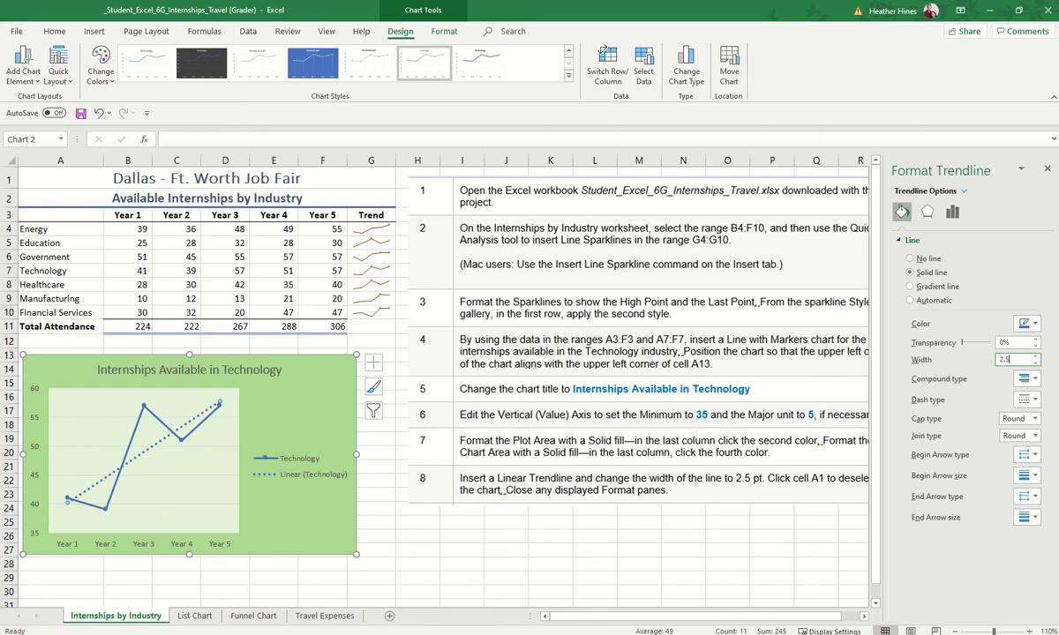
key("Tab")
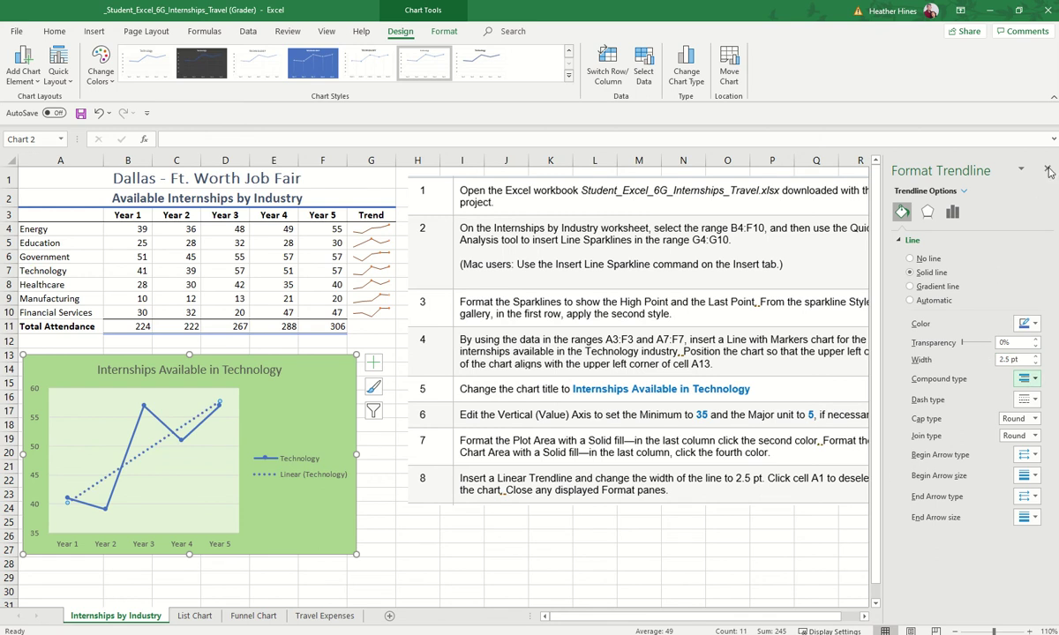
left_click(1048, 171)
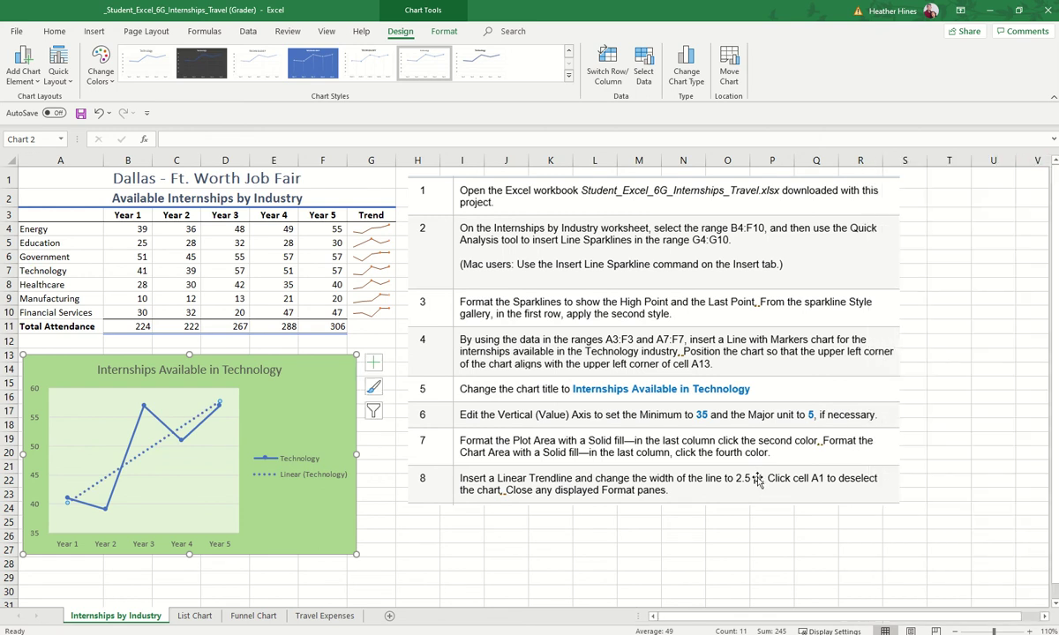
Step: Insert a Pyramid List SmartArt graphic on the List Chart sheet
left_click(481, 575)
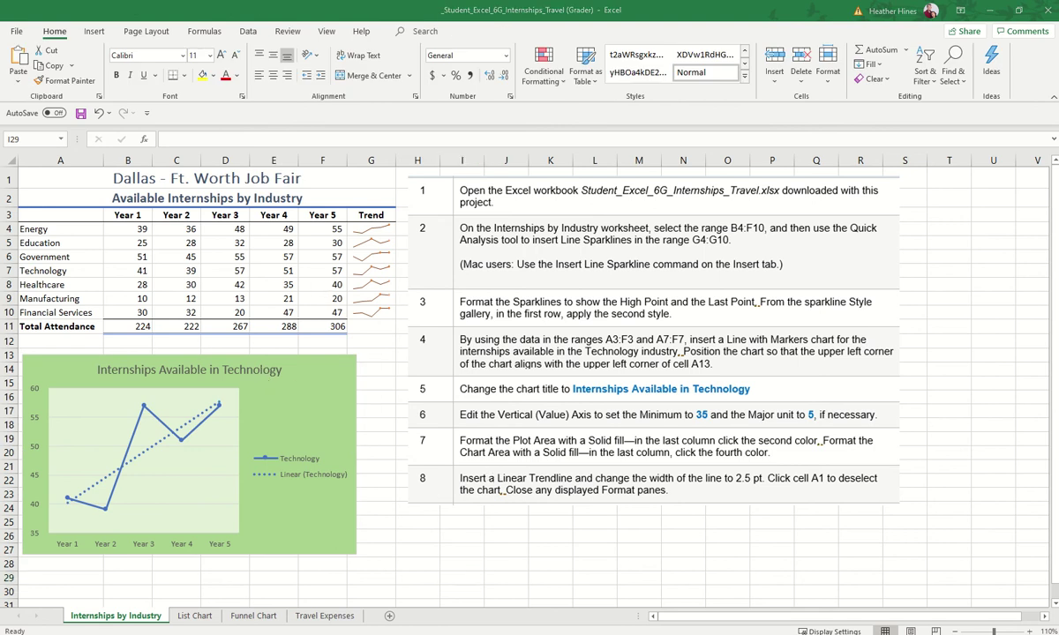
left_click(196, 617)
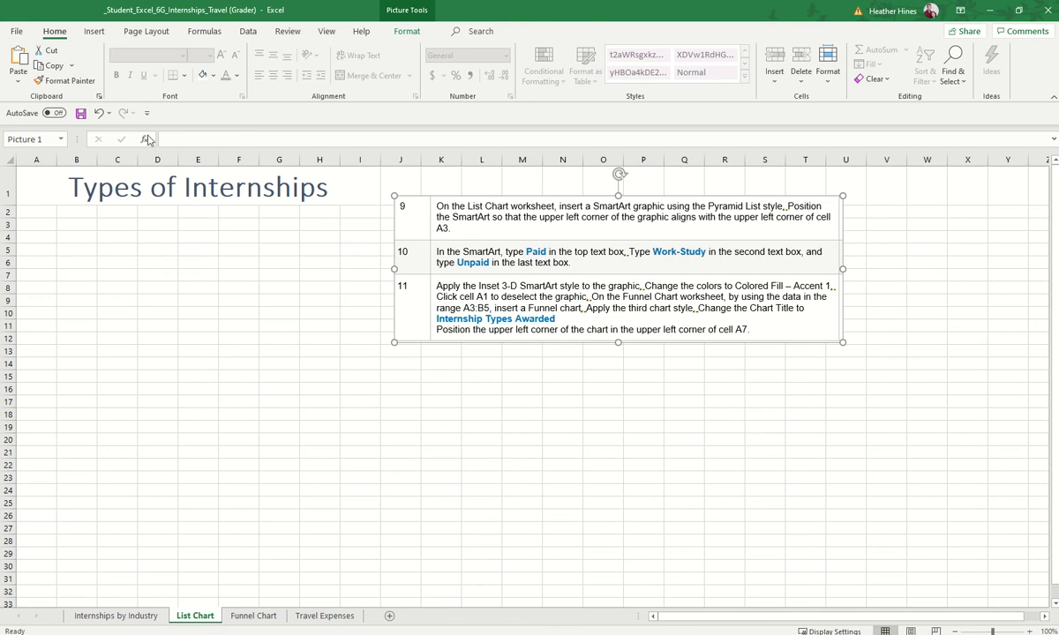
left_click(94, 32)
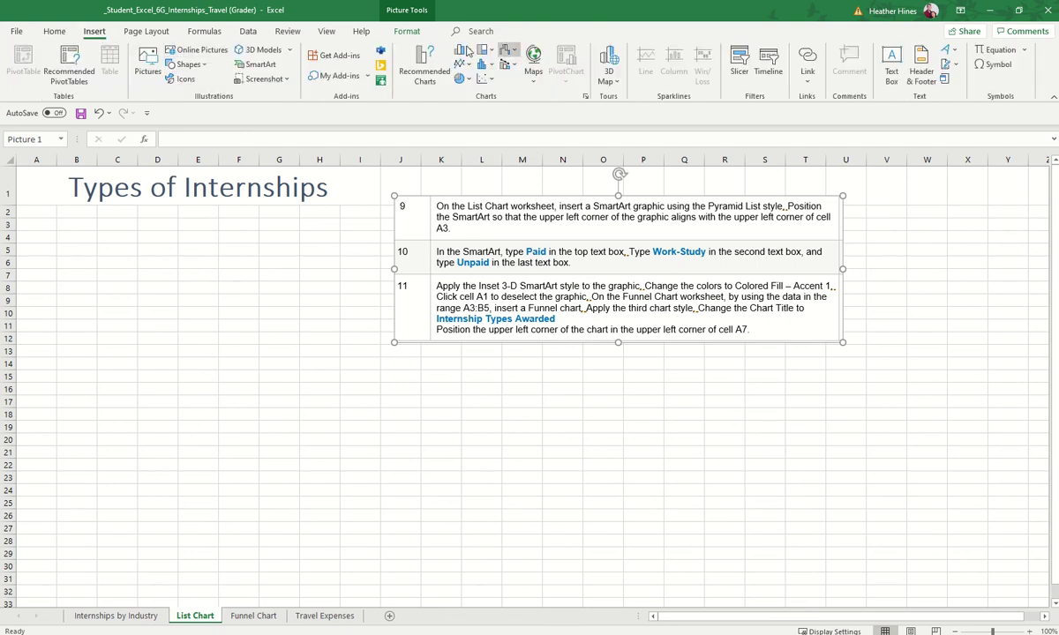
left_click(260, 65)
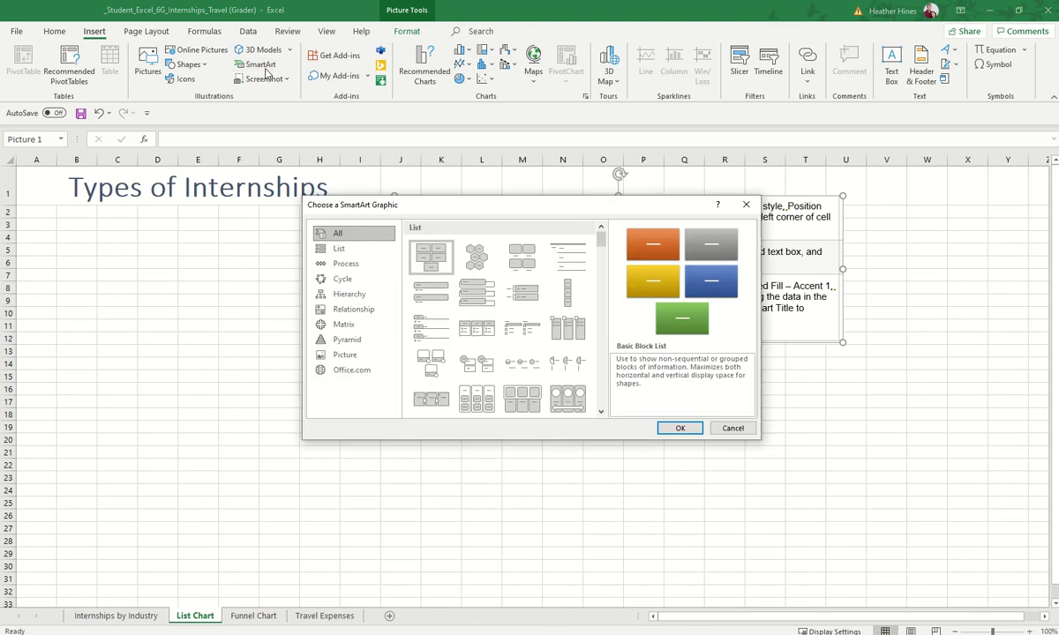
left_click_drag(434, 217, 332, 317)
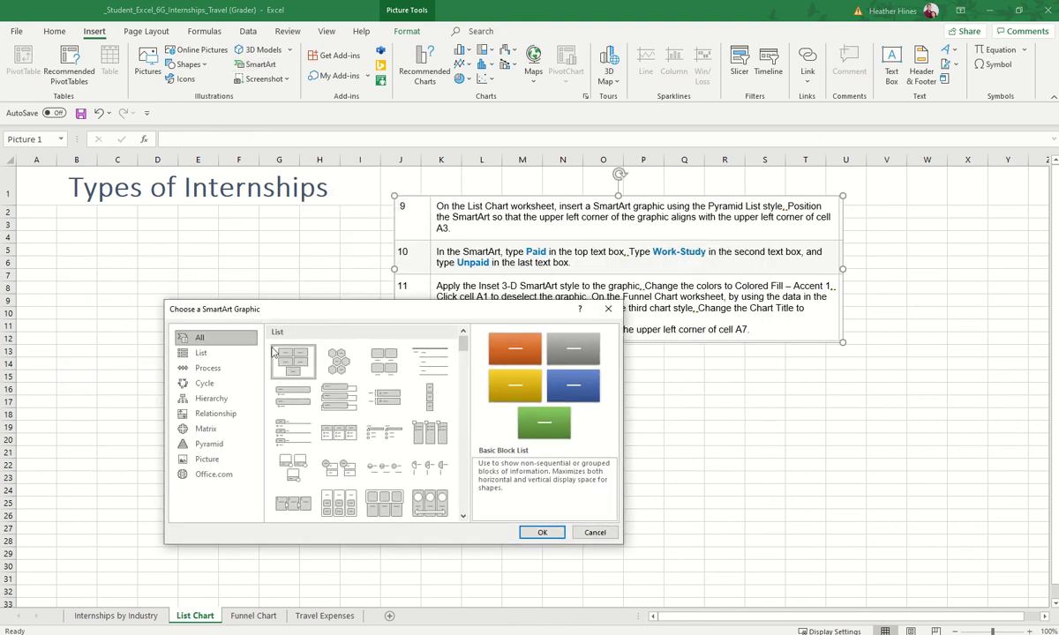
left_click(220, 353)
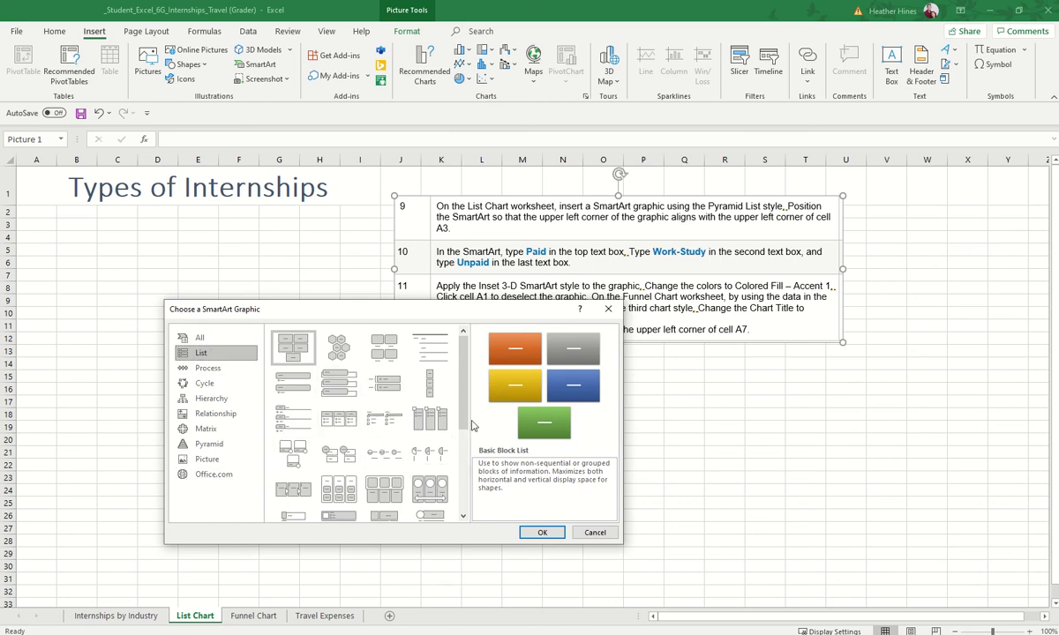
left_click_drag(461, 403, 469, 476)
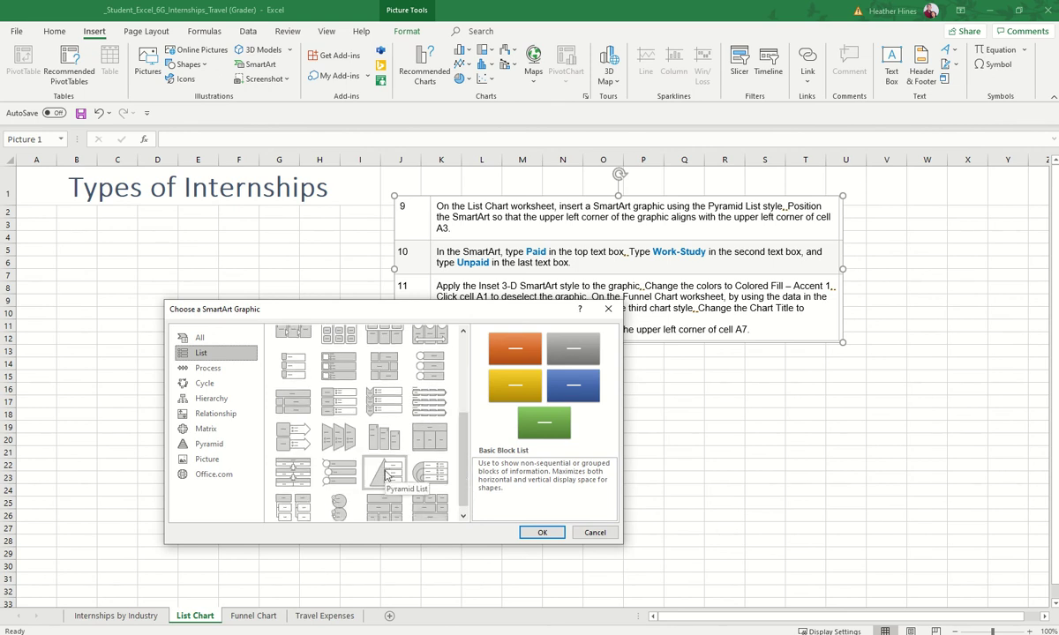
left_click(385, 474)
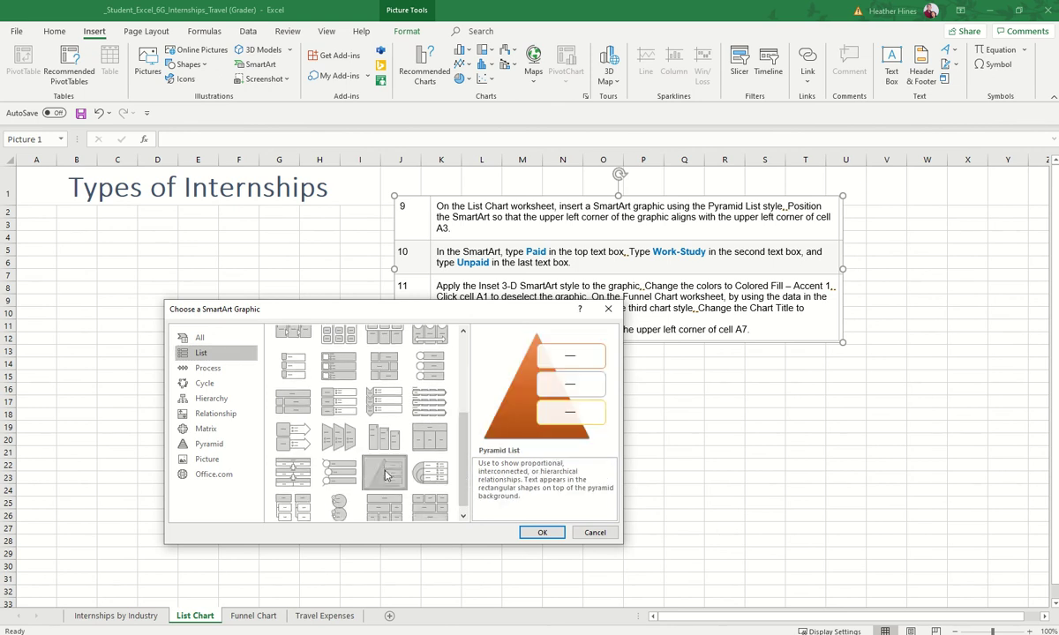
left_click(542, 533)
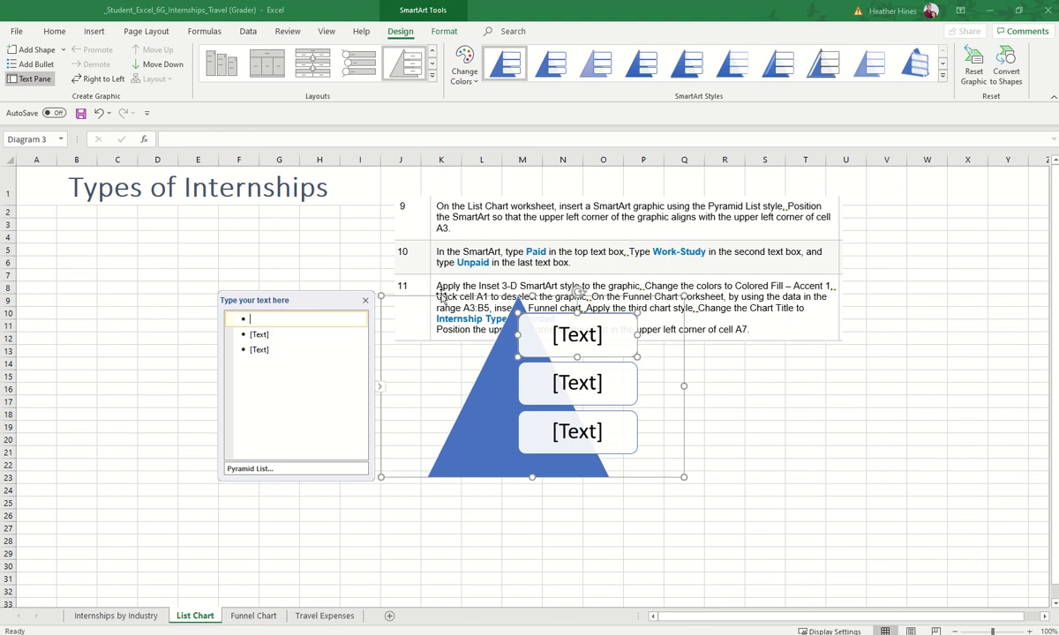
Step: Move the pyramid toward A3 and label its boxes Paid, Work-Study and Unpaid
left_click_drag(438, 294, 331, 253)
left_click(99, 273)
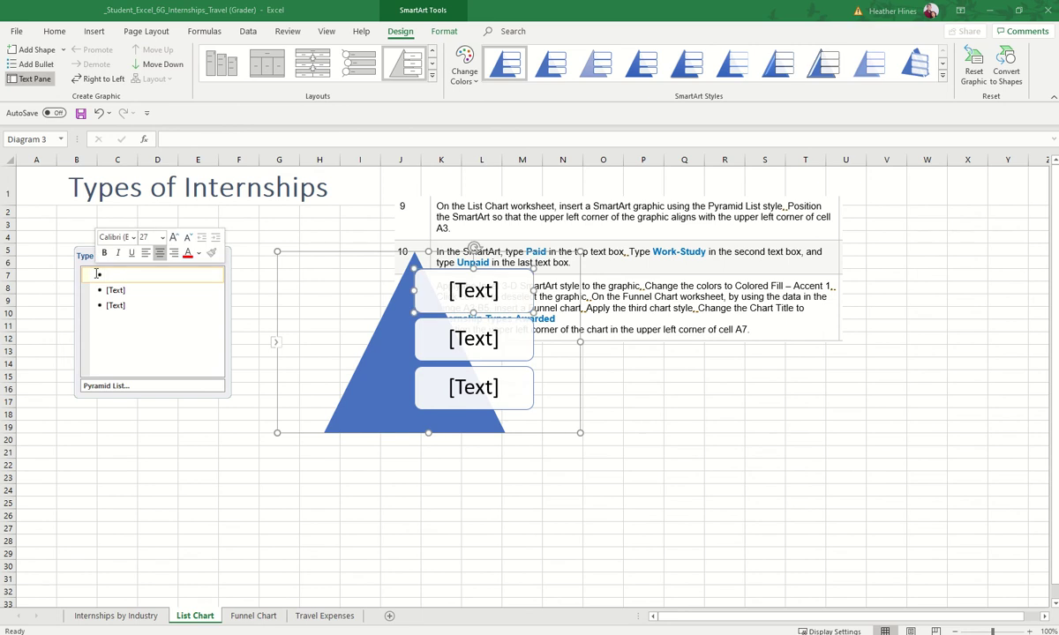
type("Paid")
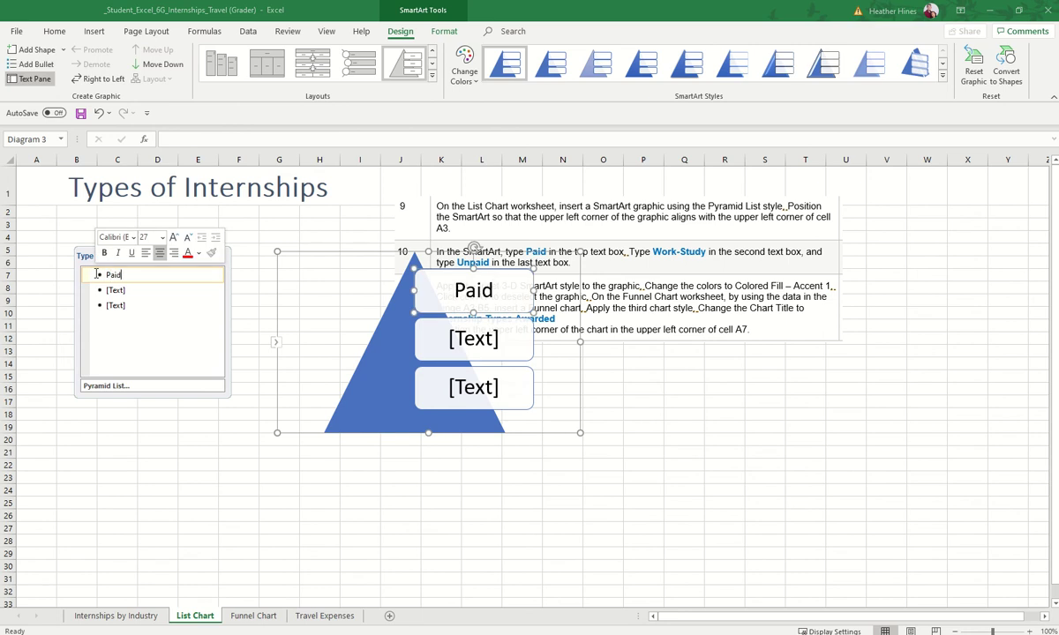
key("Return")
key("Delete")
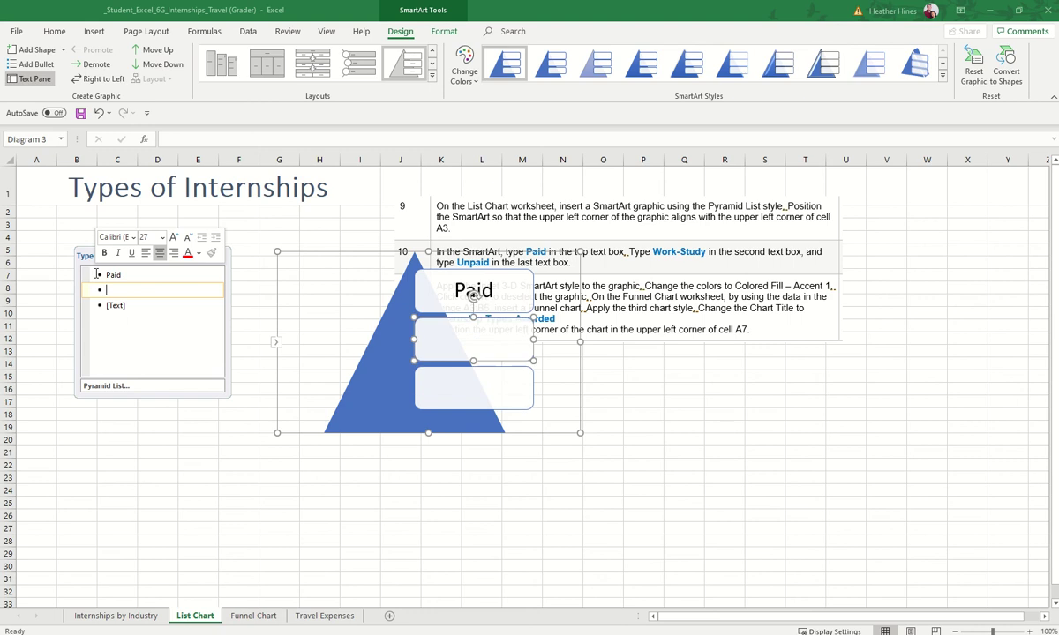
type("Work-Study")
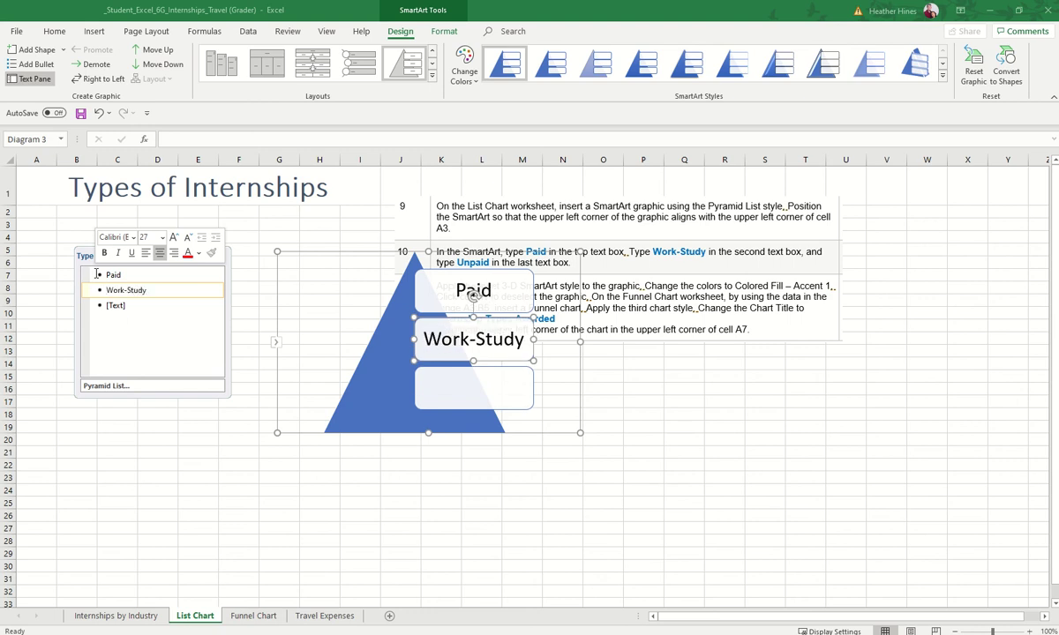
key("Down")
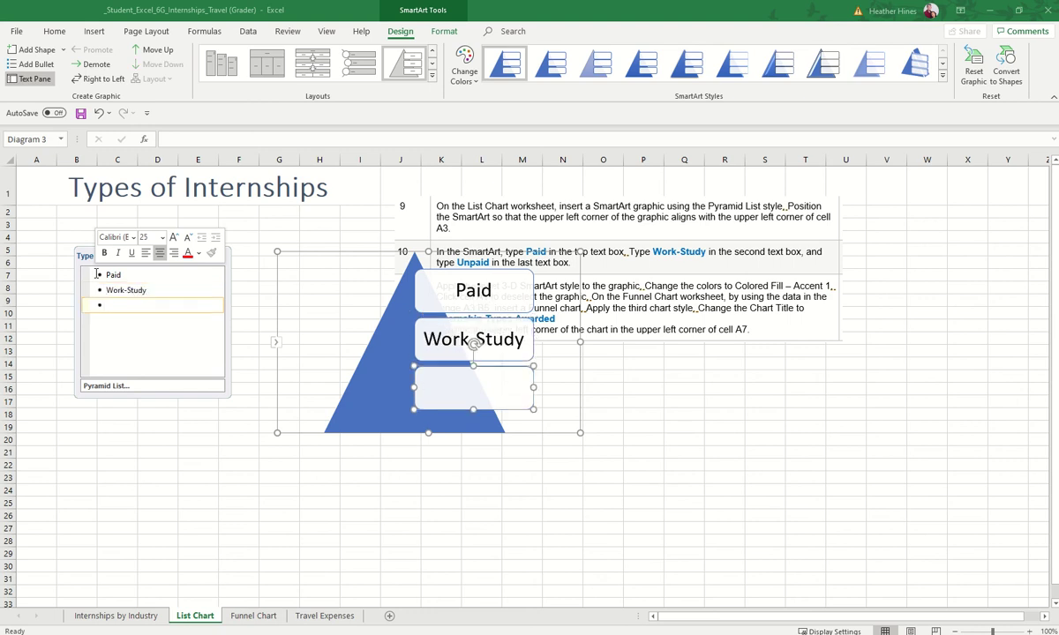
type("Unpaid")
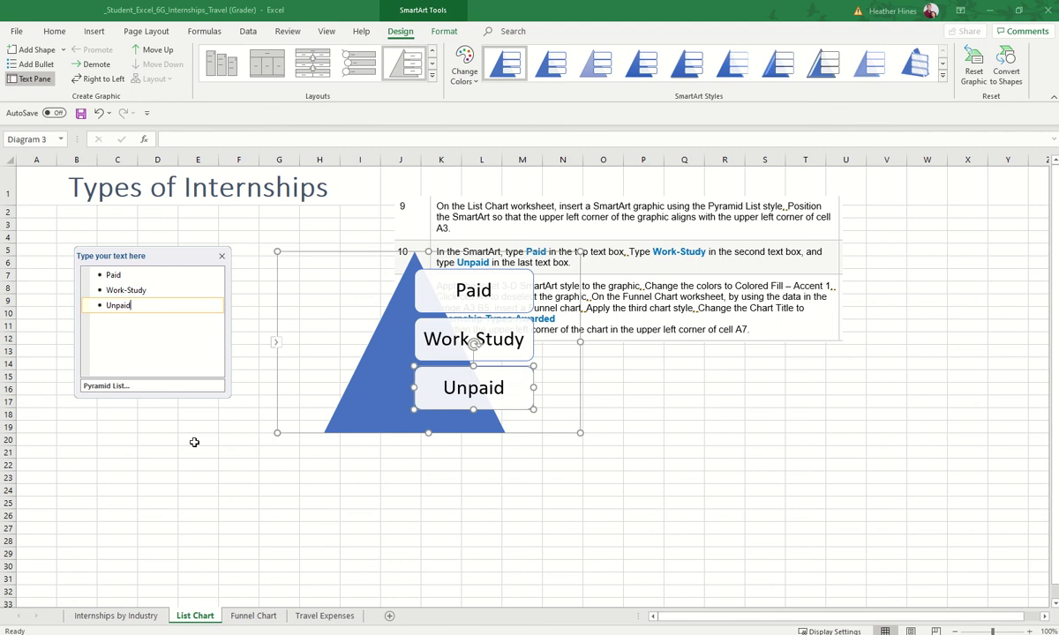
Step: Reselect the pyramid graphic and nudge it further left toward cell A3
left_click(194, 442)
left_click(326, 263)
left_click_drag(354, 253, 65, 227)
Step: Place the pyramid's corner at A3 and apply the Inset 3-D SmartArt style
left_click(261, 253)
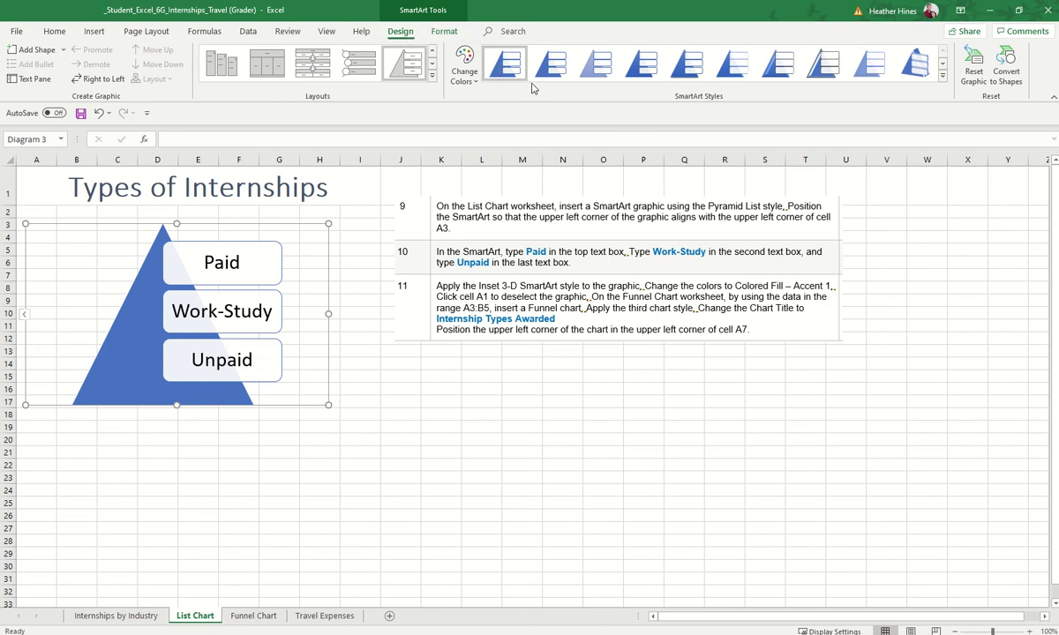
left_click(943, 75)
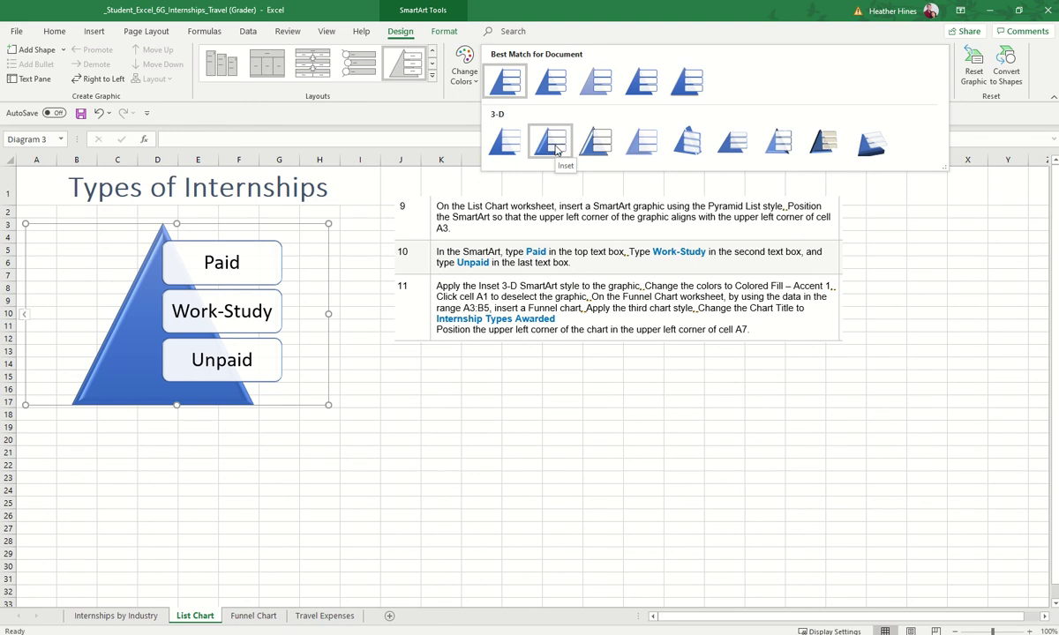
left_click(552, 141)
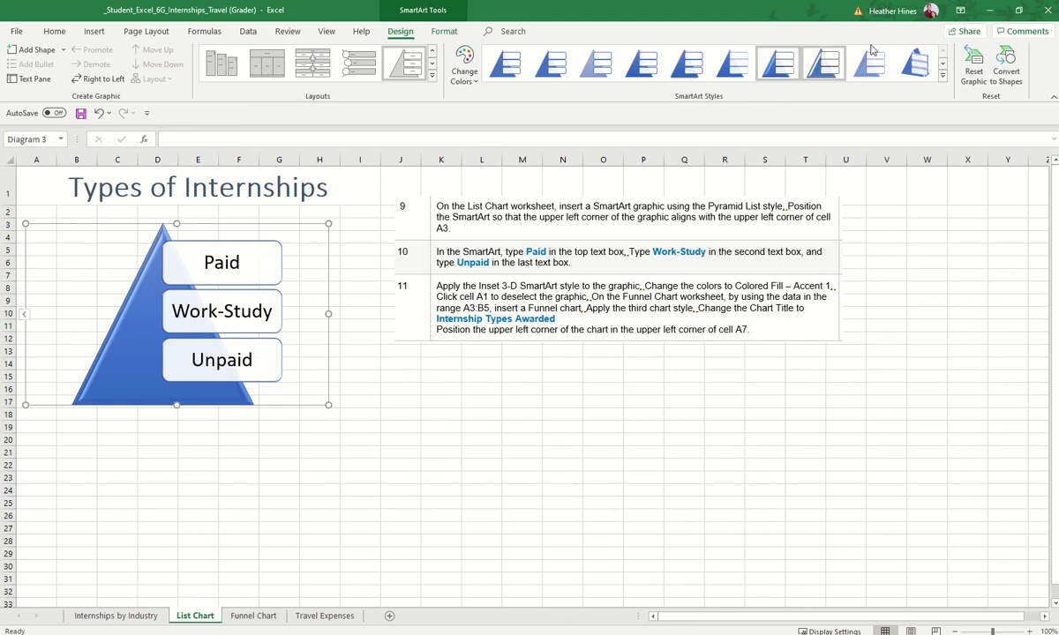
Step: Recolour the pyramid with Colored Fill – Accent 1 and switch to the Funnel Chart sheet
left_click(465, 80)
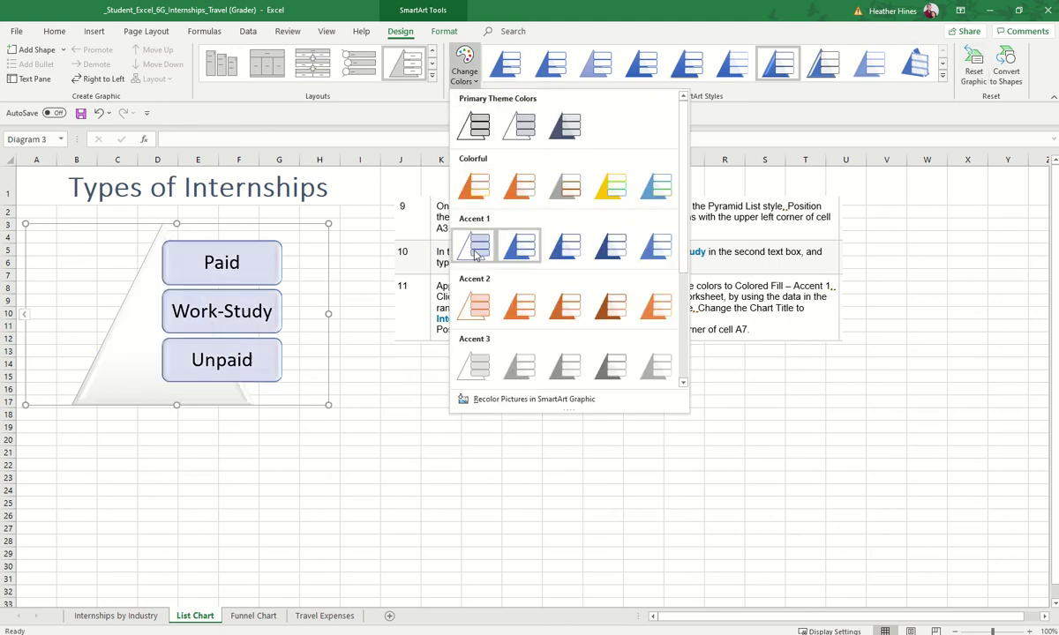
left_click(529, 251)
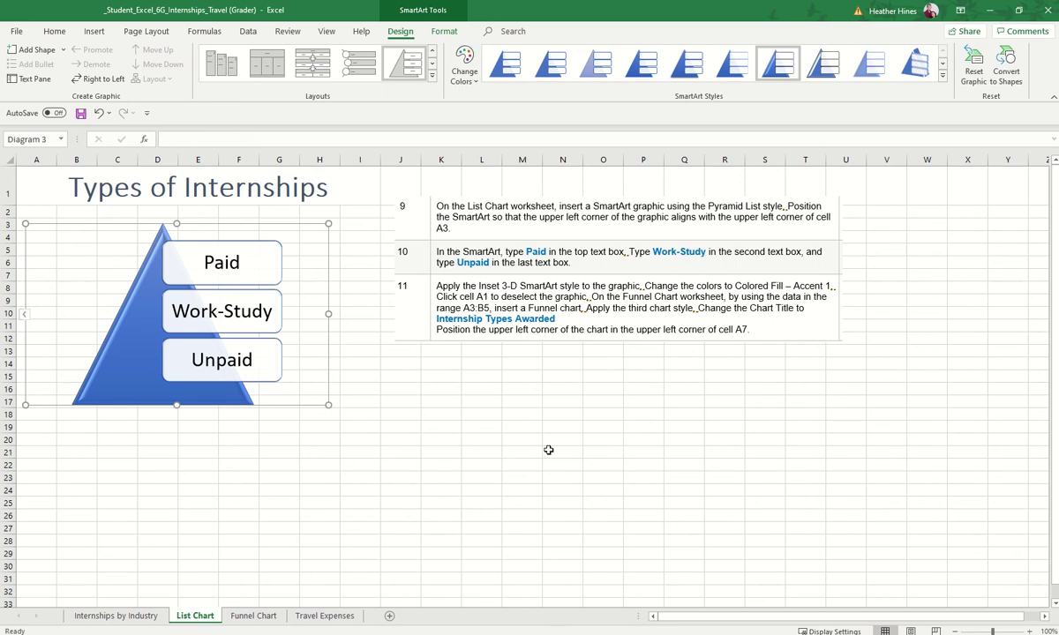
left_click(257, 617)
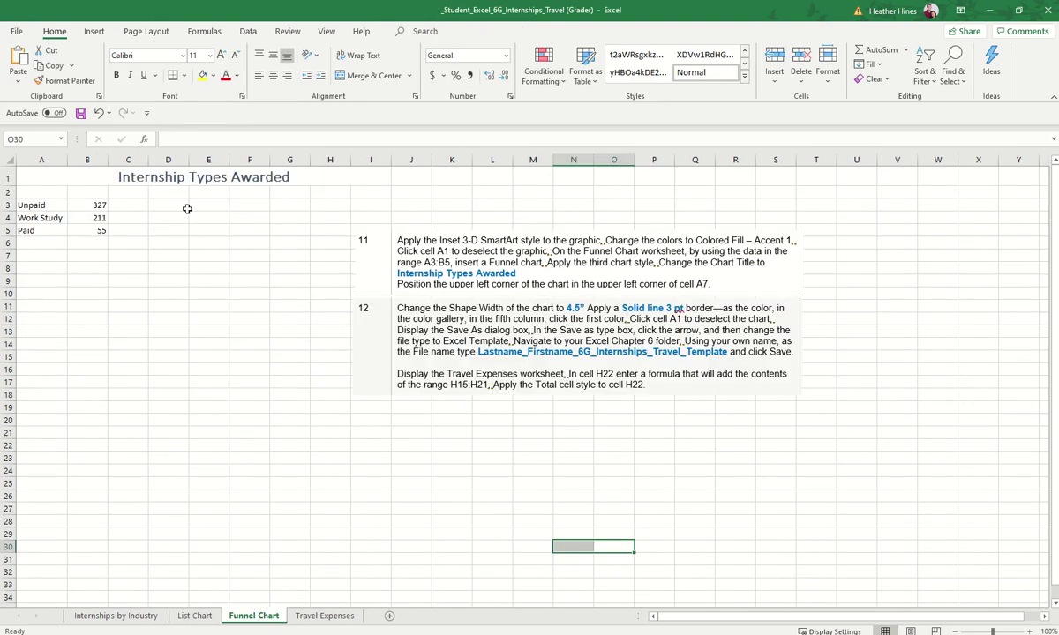
left_click(118, 223)
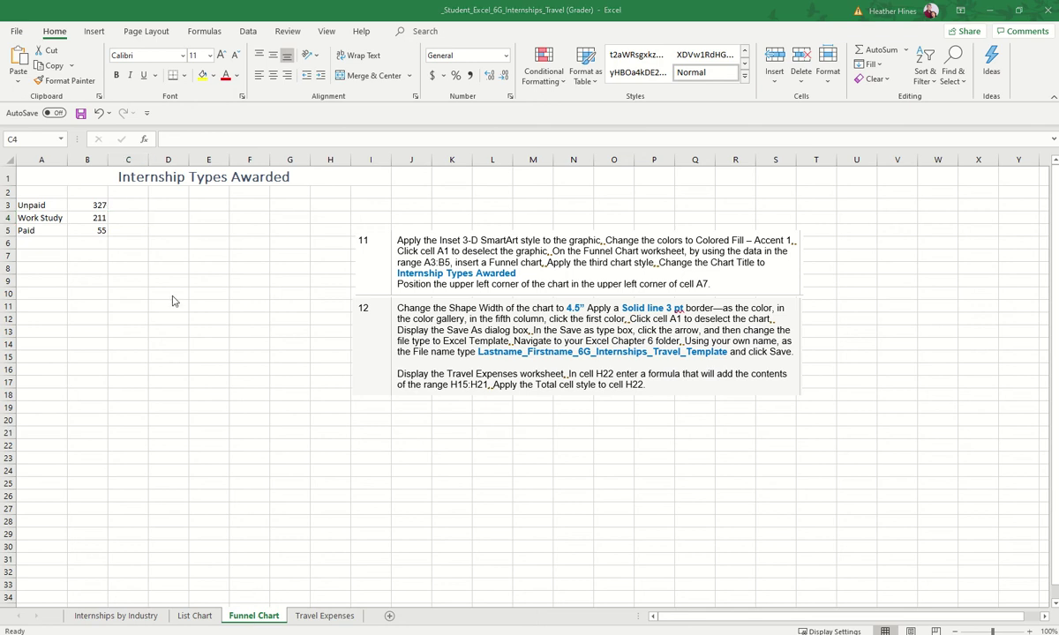
left_click_drag(35, 204, 95, 231)
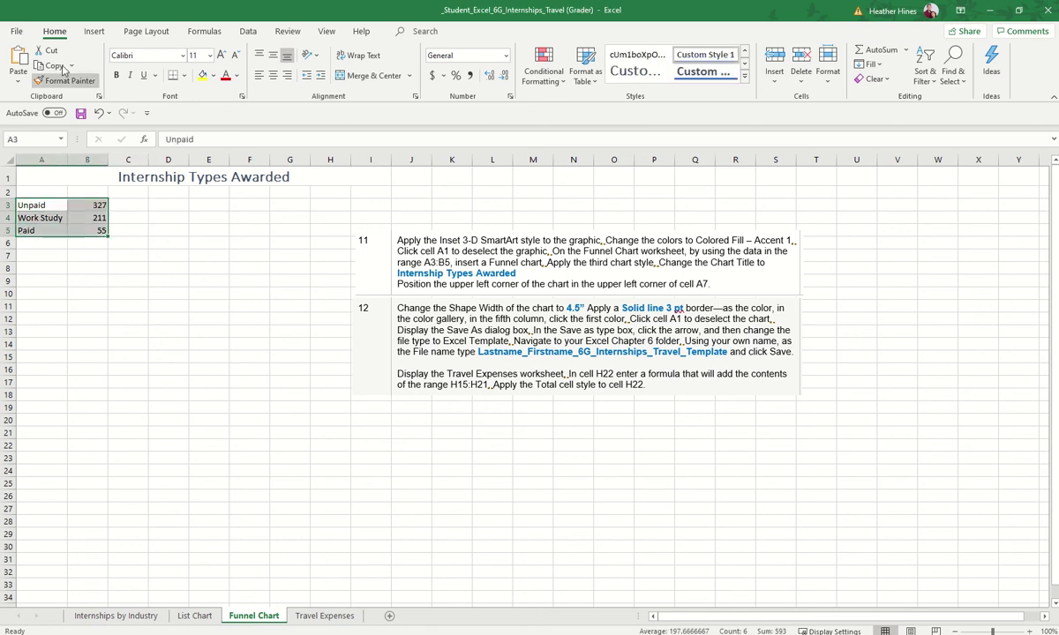
left_click(94, 31)
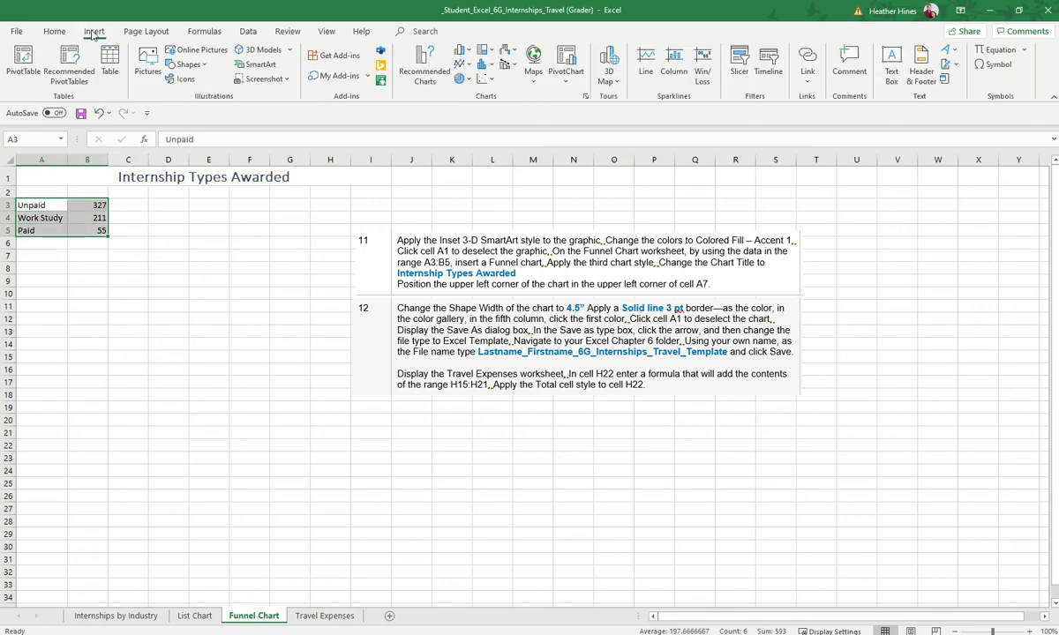
left_click(246, 69)
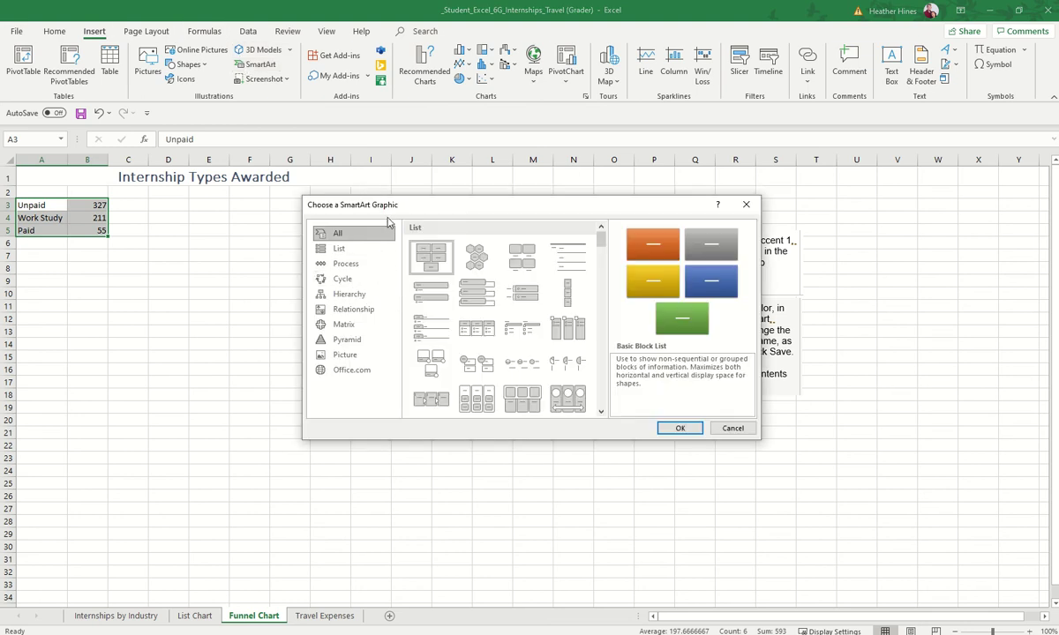
left_click_drag(392, 205, 246, 336)
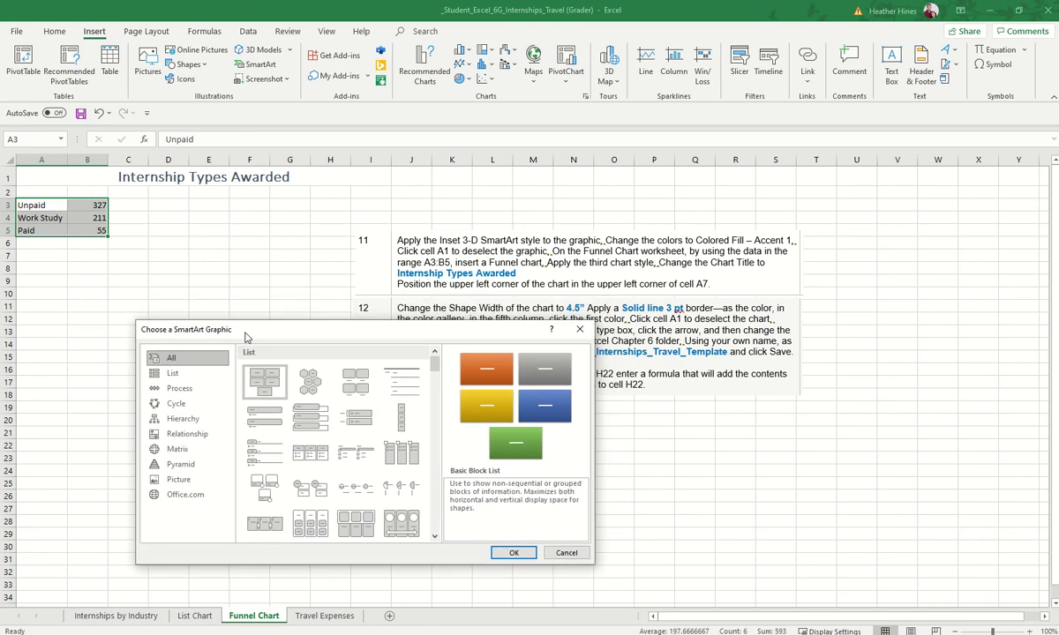
left_click(181, 389)
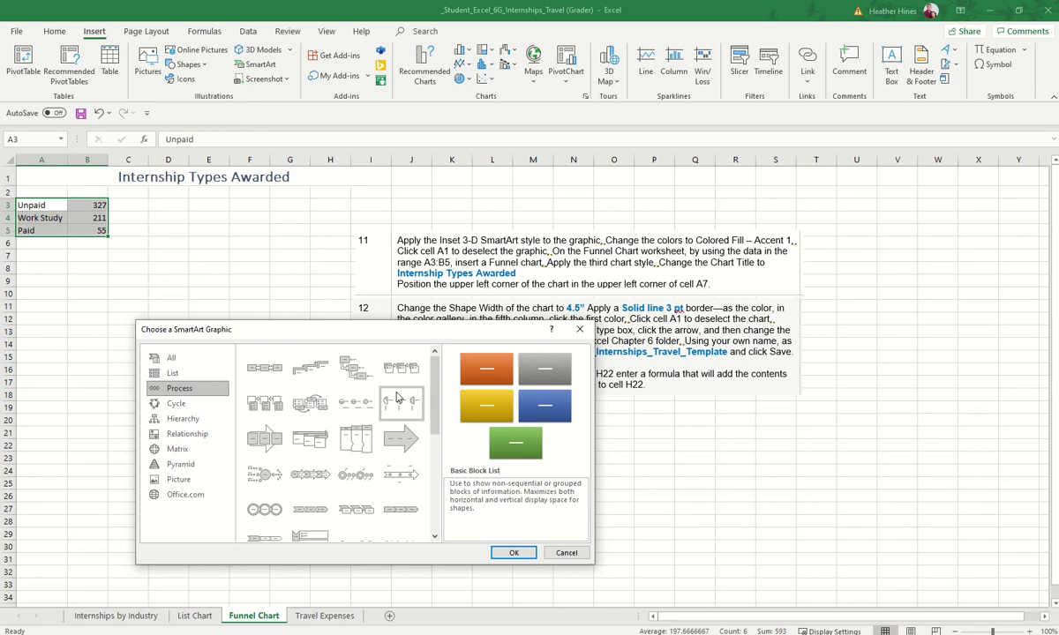
scroll(433, 450, "down", 5)
left_click_drag(433, 450, 425, 510)
scroll(424, 510, "up", 10)
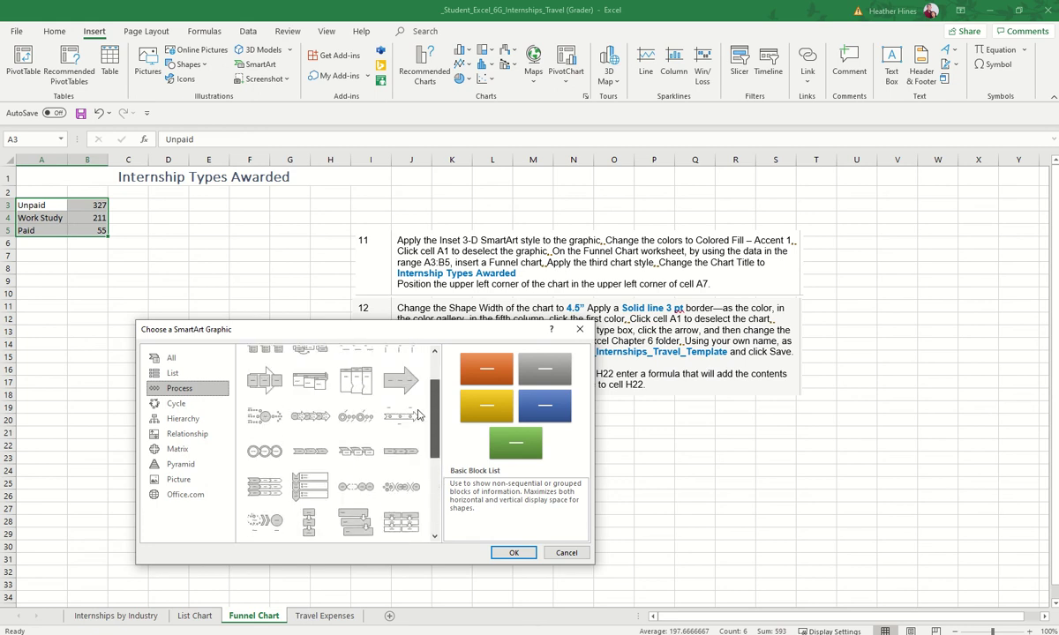
left_click(188, 434)
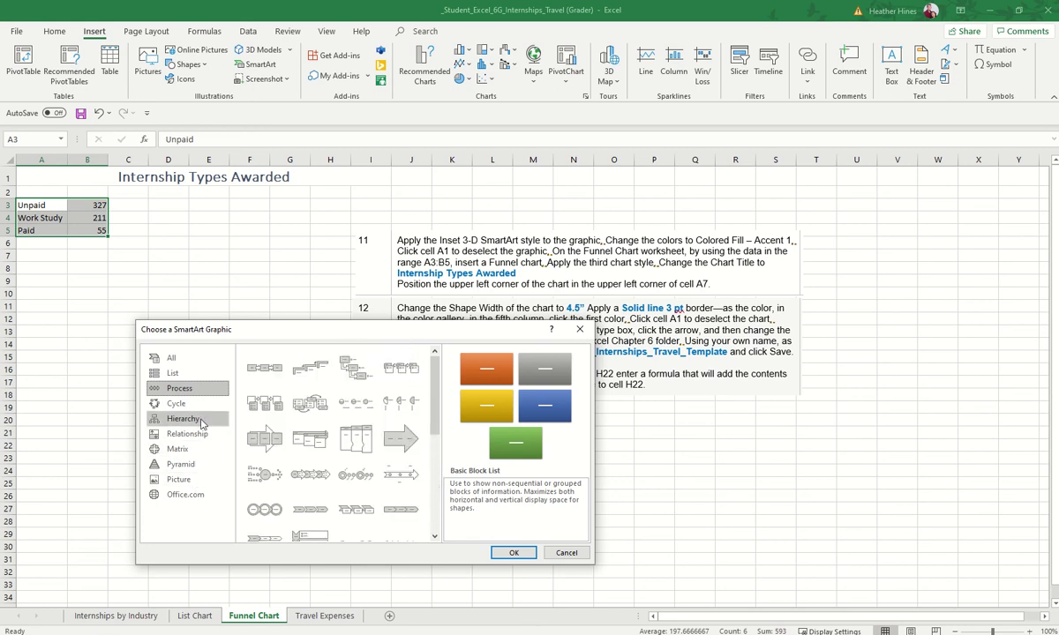
left_click(199, 435)
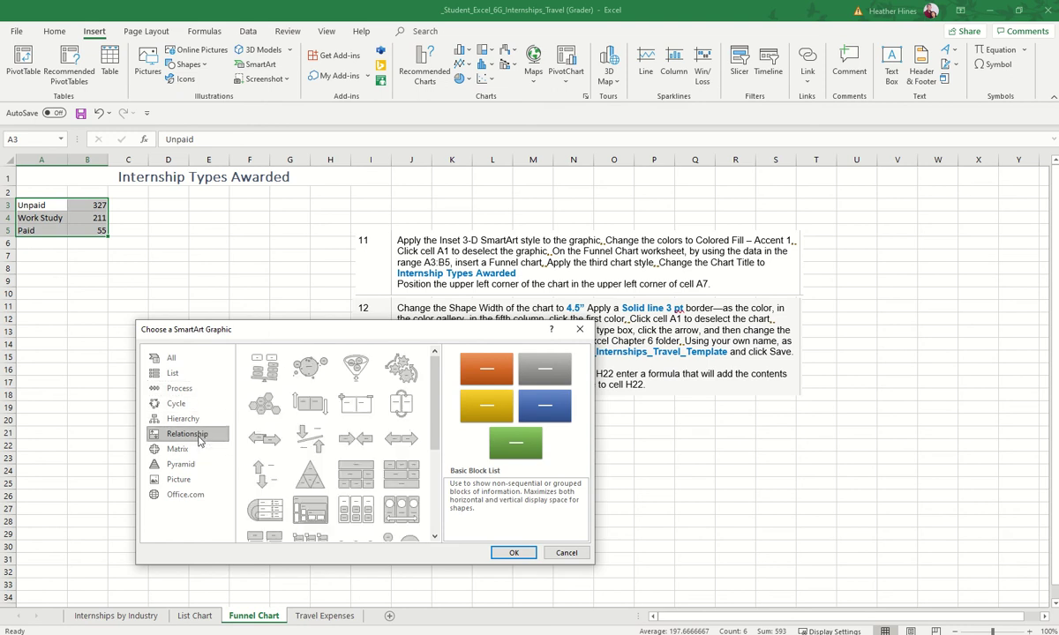
left_click(180, 388)
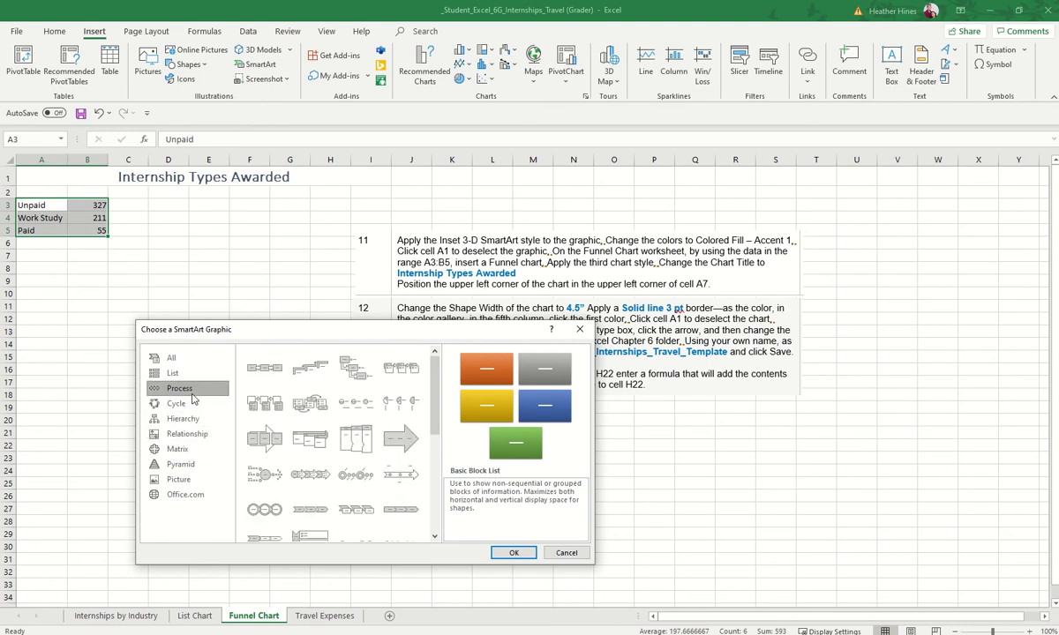
key("Escape")
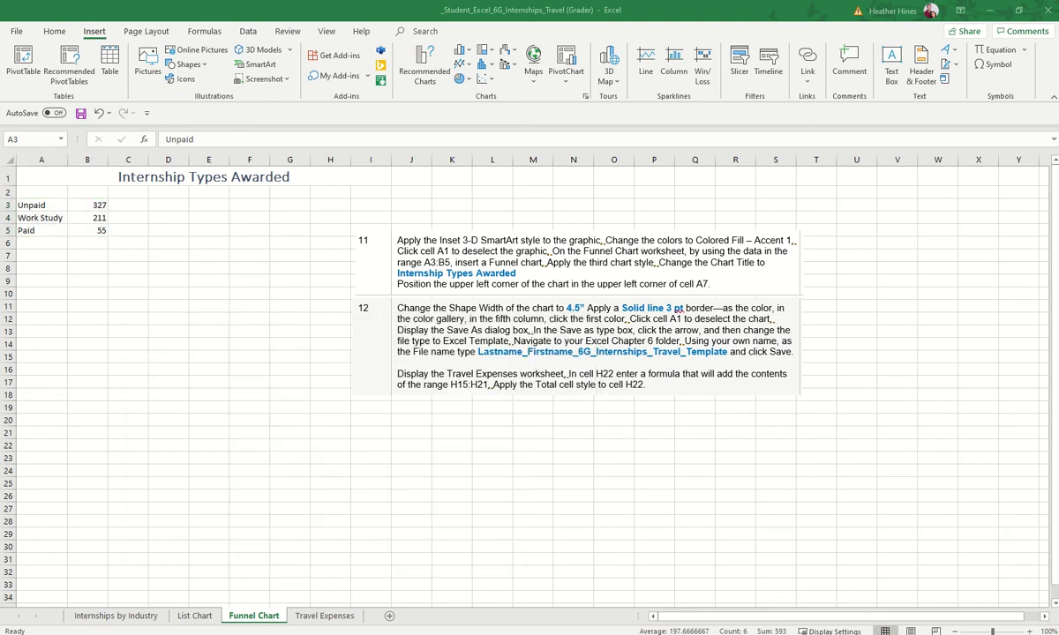
Step: Insert a recommended Funnel chart of A3:B5 at cell A7 and select its placeholder title
left_click_drag(35, 205, 99, 229)
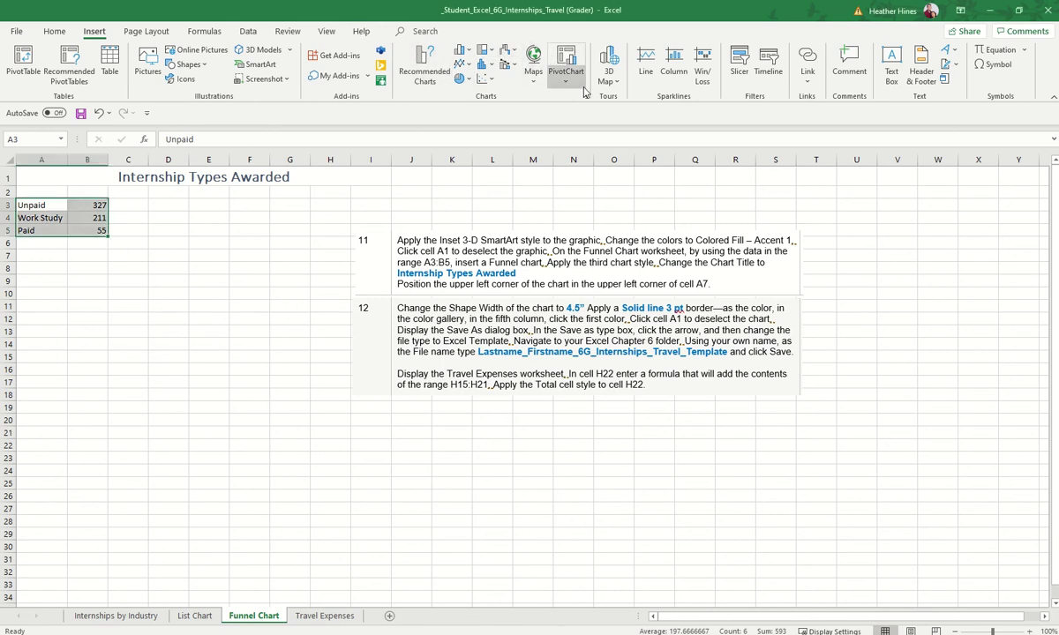
left_click(419, 72)
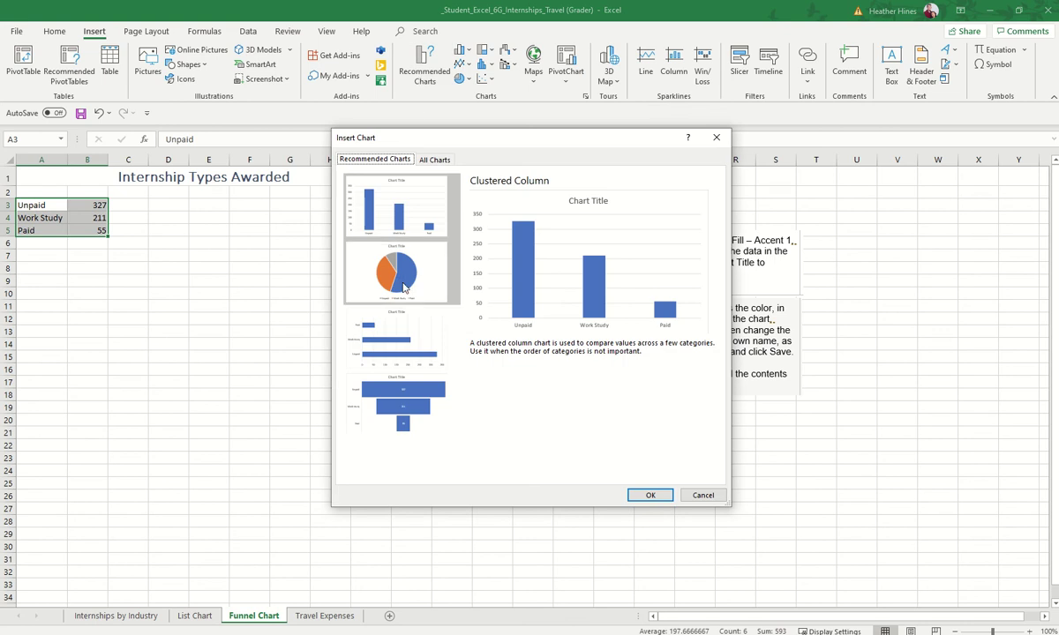
left_click(413, 422)
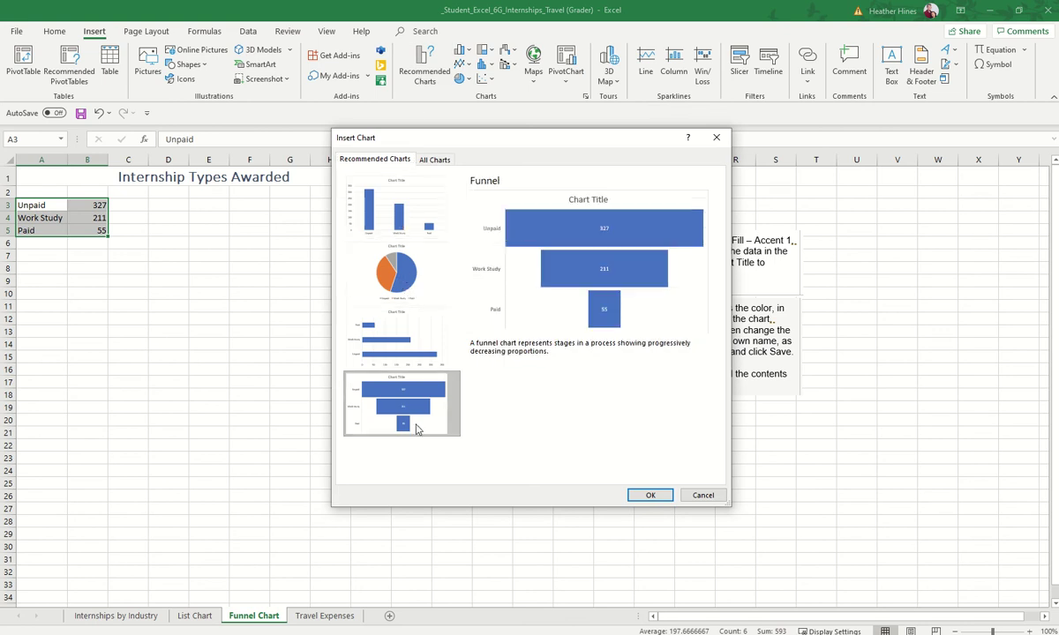
left_click(651, 495)
mouse_move(640, 295)
left_mouse_down()
mouse_move(433, 295)
mouse_move(315, 278)
mouse_move(289, 249)
mouse_move(286, 267)
left_mouse_up()
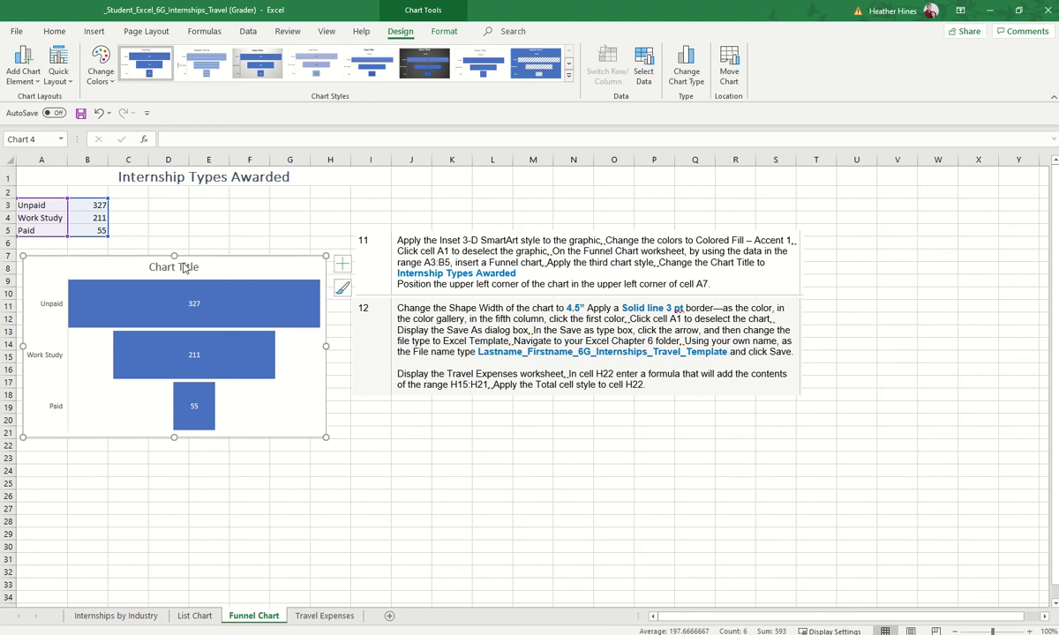
left_click(185, 269)
left_click_drag(199, 267, 148, 267)
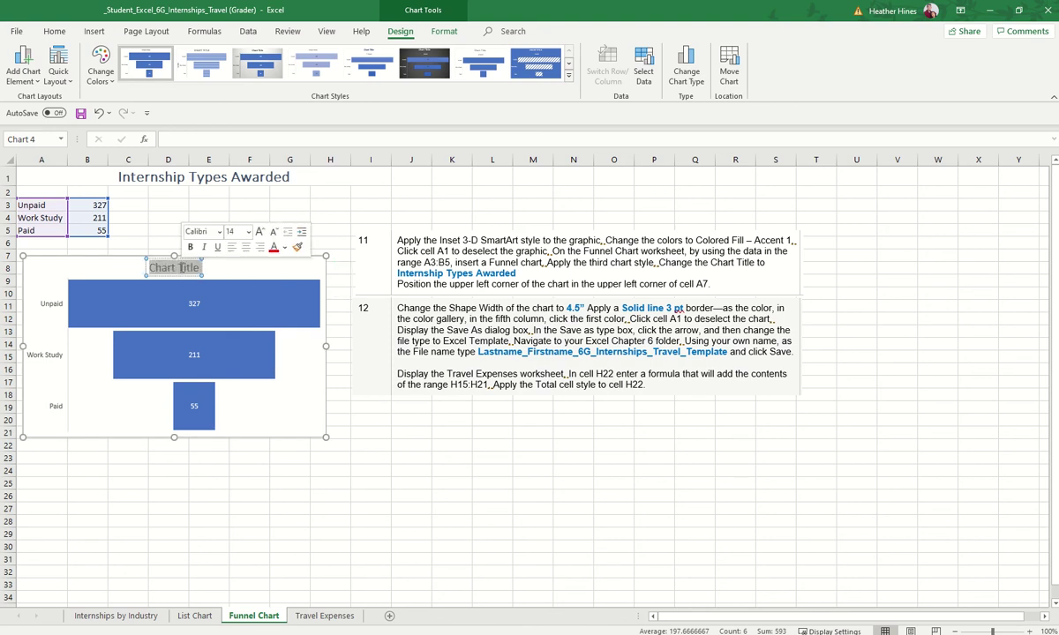
Step: Retitle the funnel chart 'Internship Types Awarded' and deselect it
type("Inter")
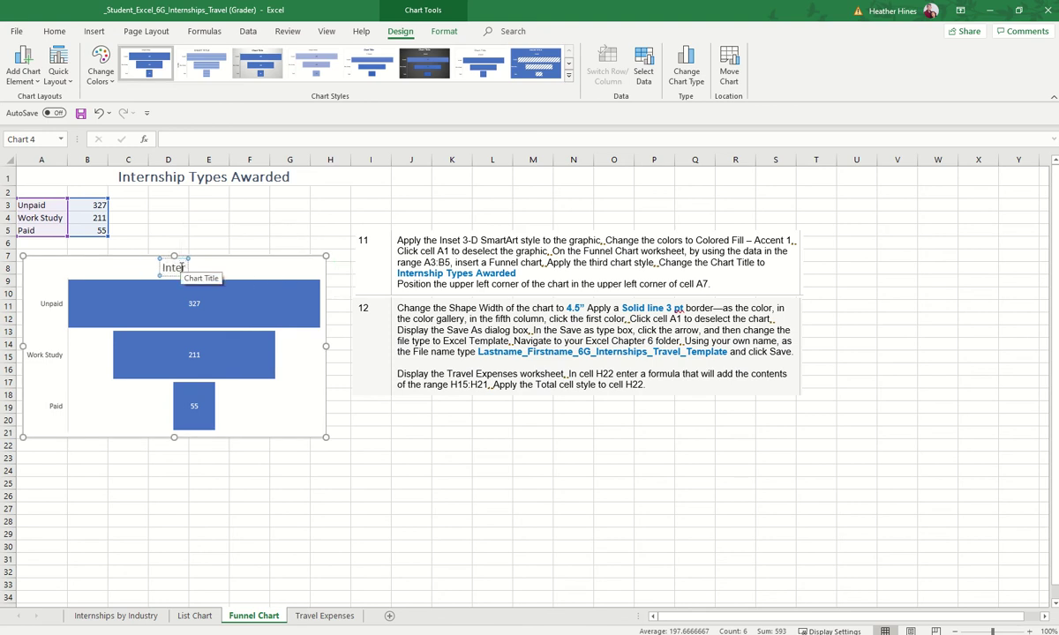
type("nship Types A")
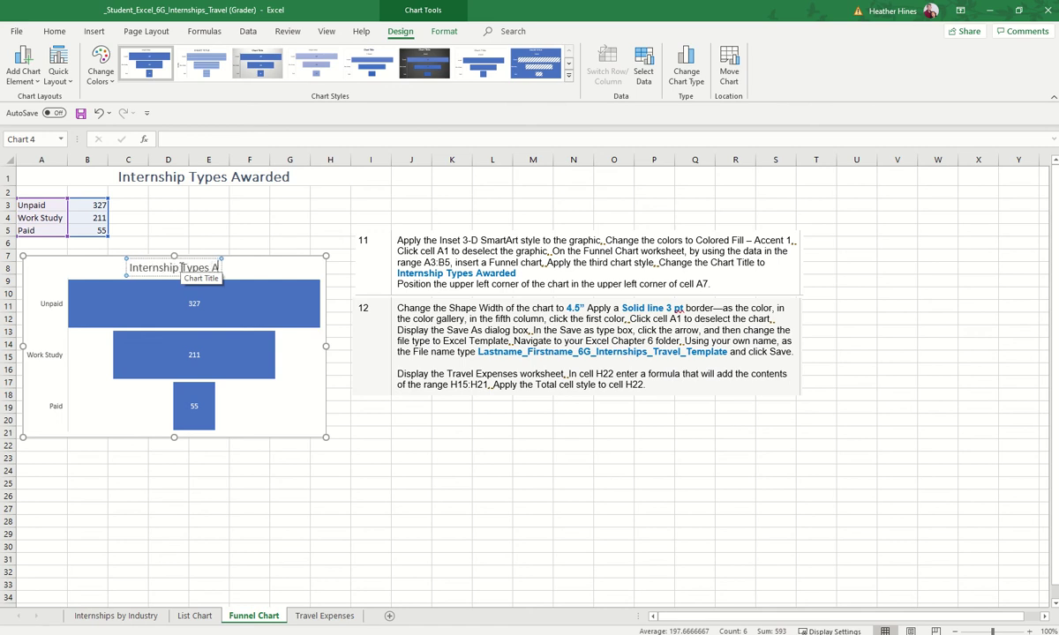
type("warded")
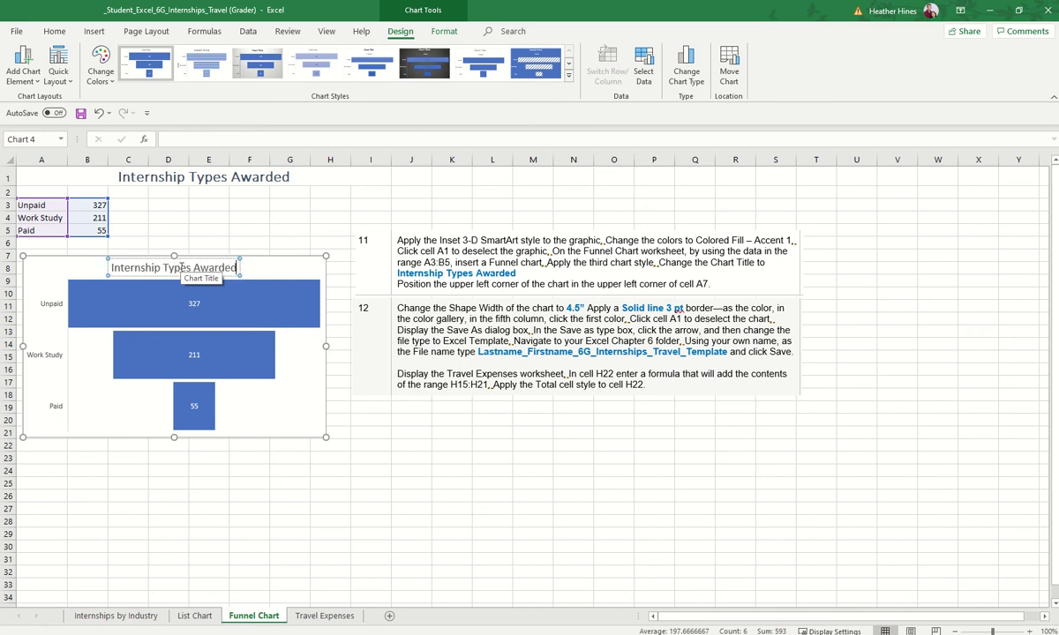
left_click(491, 430)
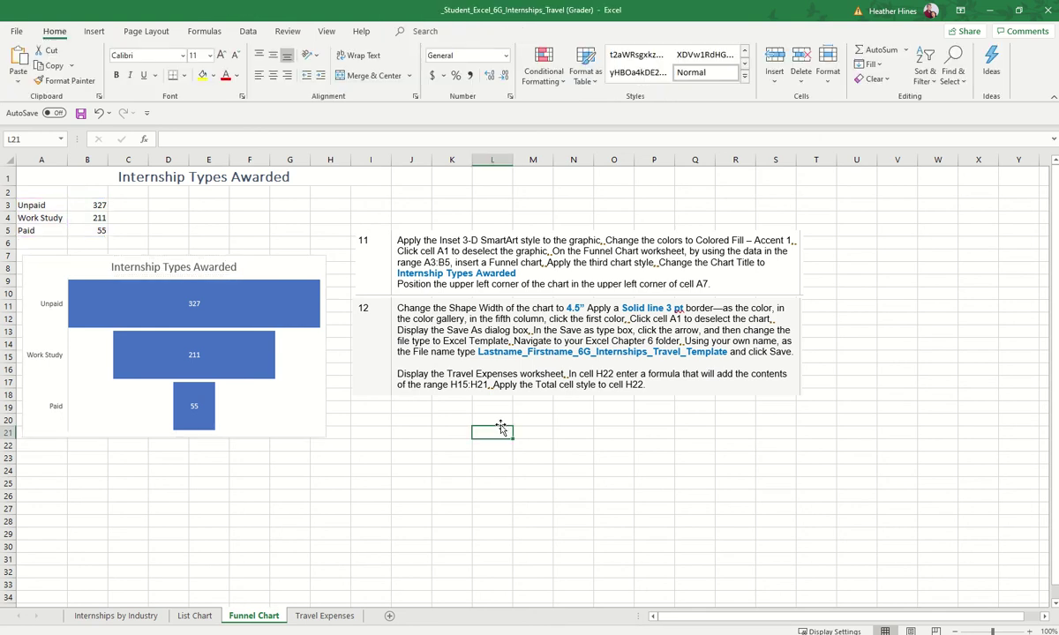
Step: Apply the third chart style, giving the funnel chart a shaded grey background
left_click(289, 261)
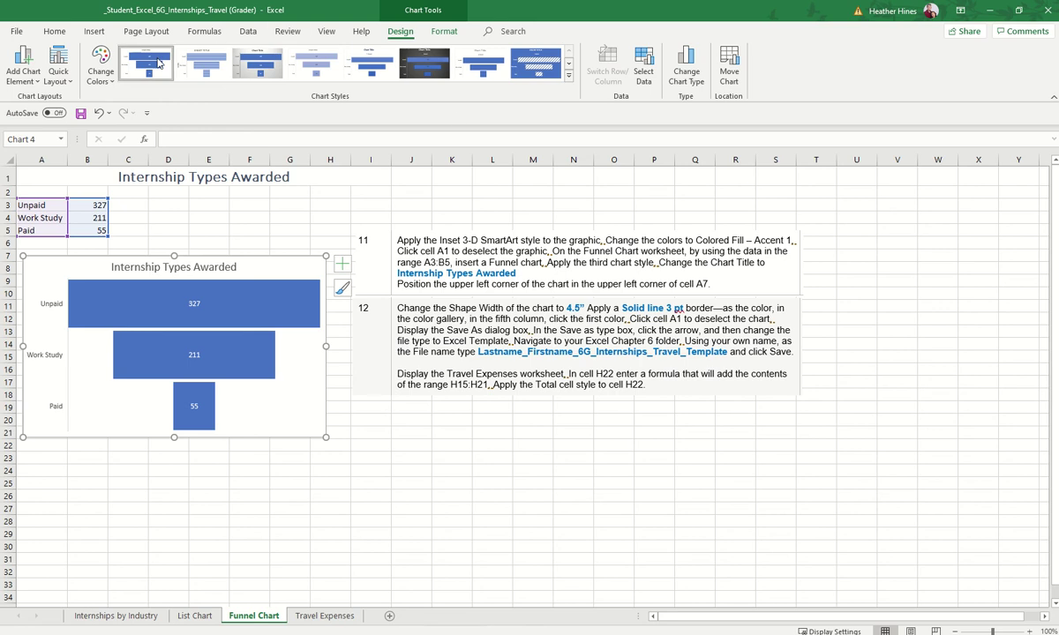
left_click(272, 68)
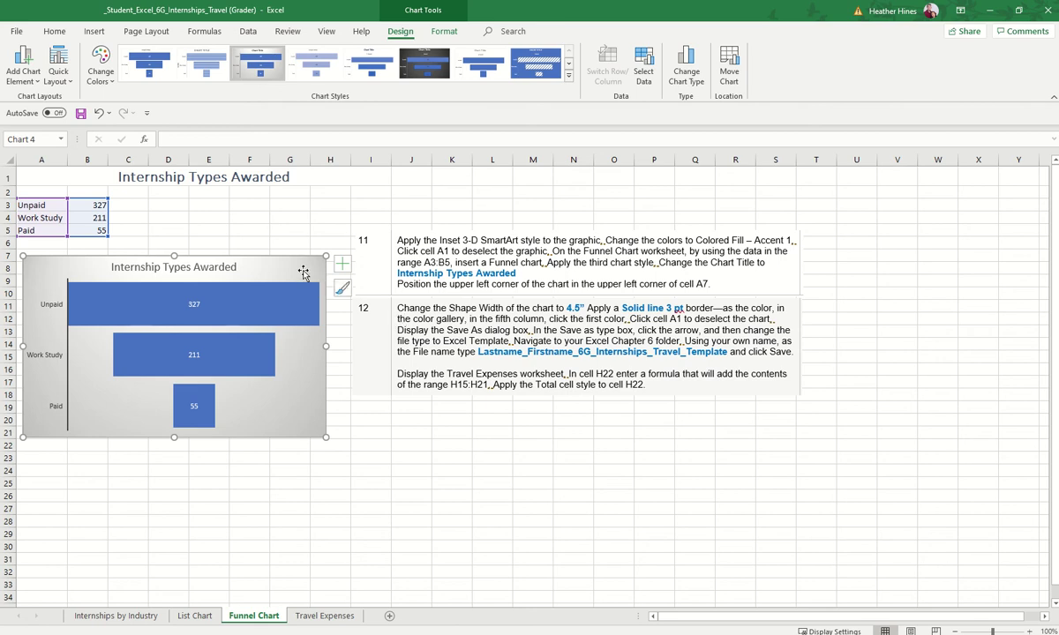
left_click(445, 32)
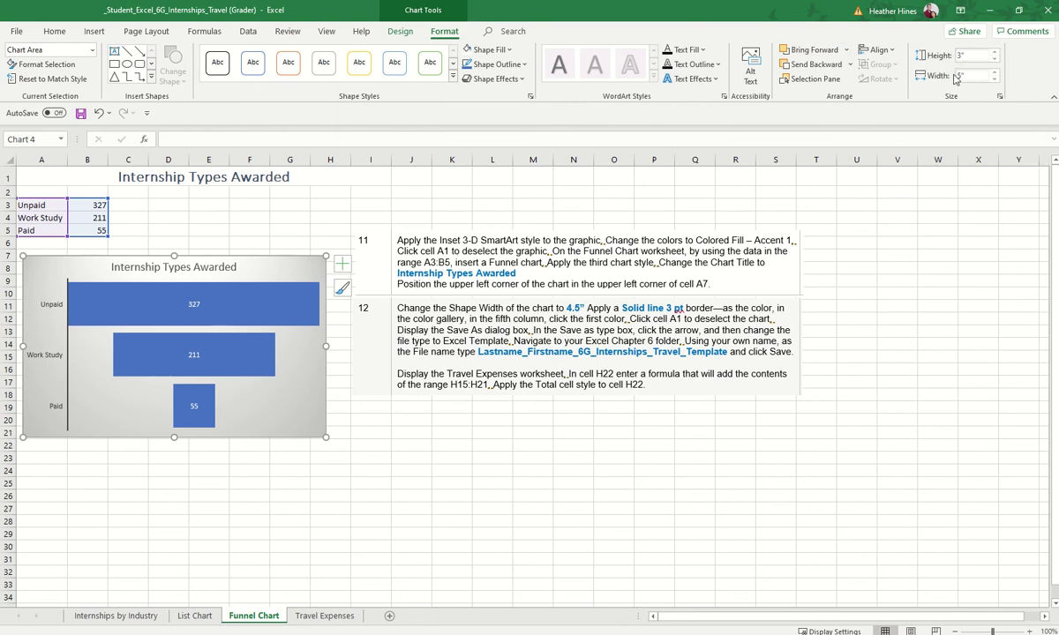
Step: Resize the funnel chart to 4.5" wide
right_click(290, 273)
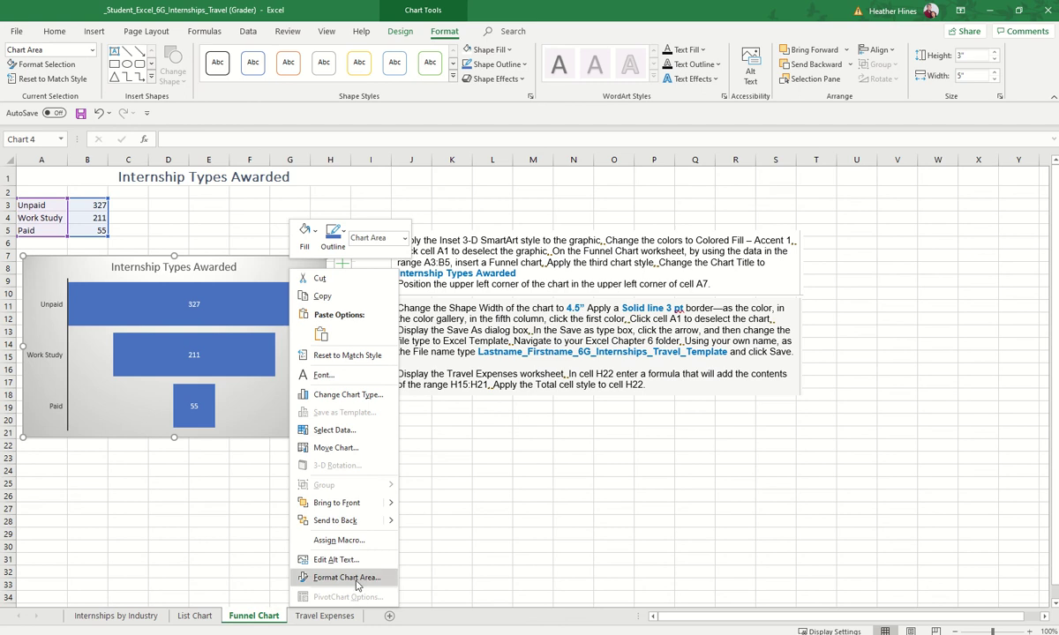
left_click(247, 254)
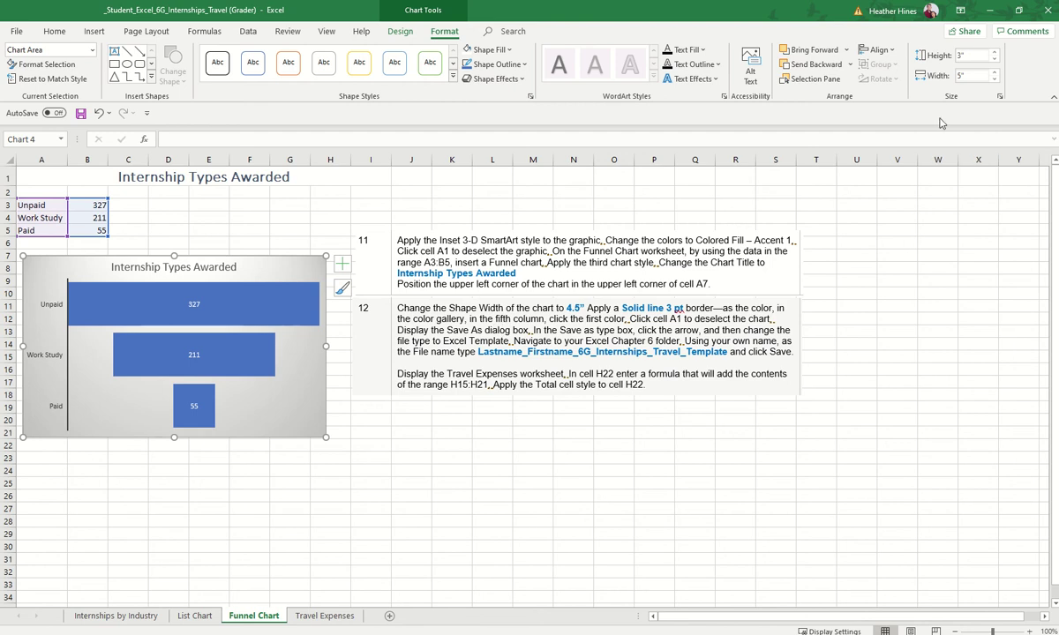
left_click(972, 76)
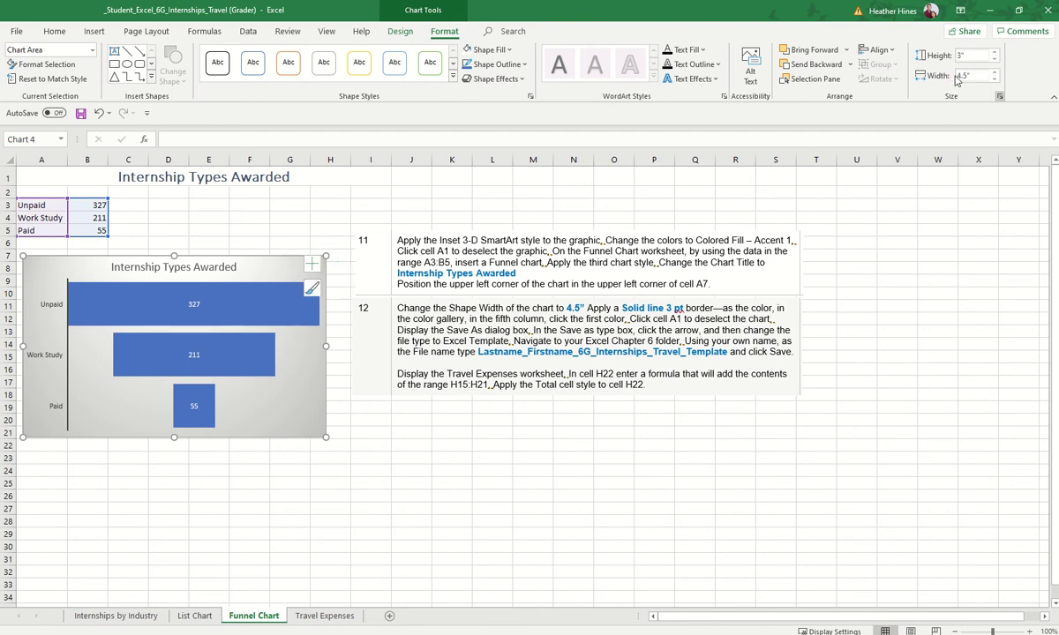
key("Return")
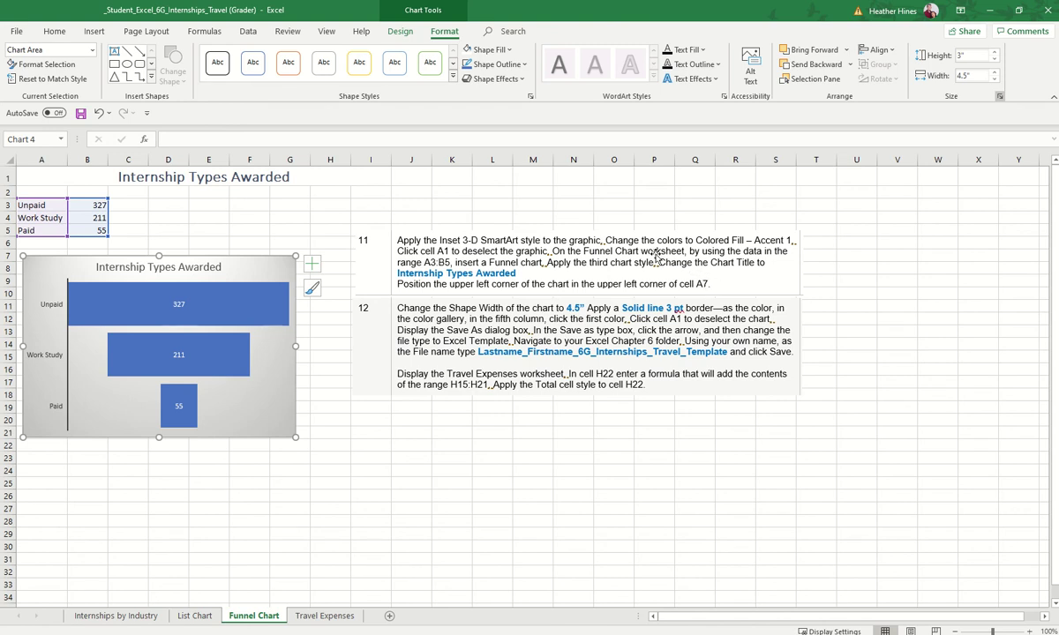
Step: Give the chart border a heavier outline weight and open the Format Chart Area pane
left_click(525, 68)
mouse_move(571, 270)
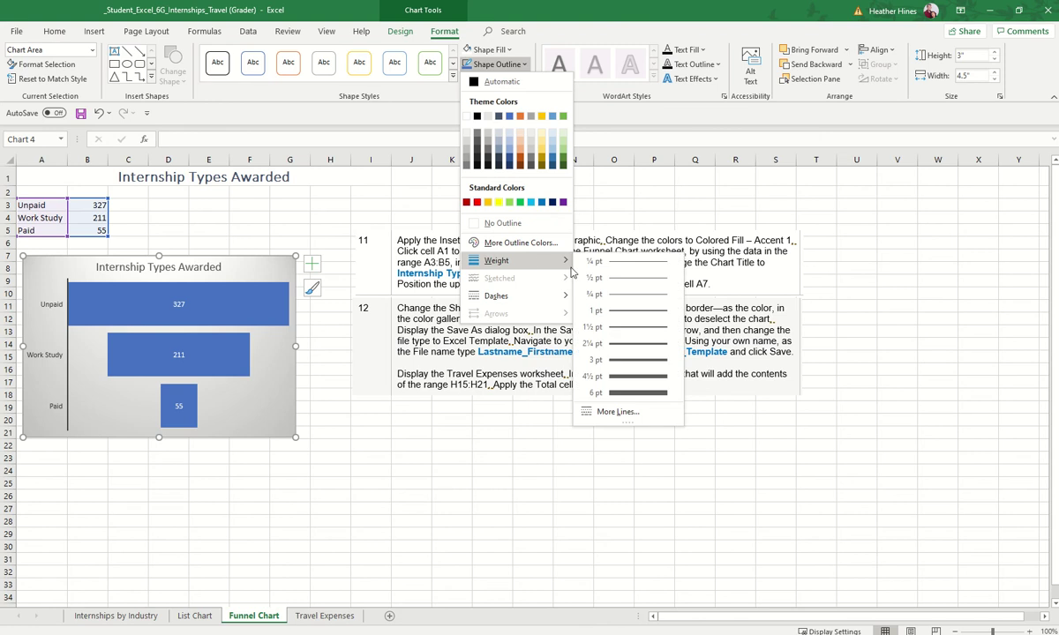
left_click(603, 344)
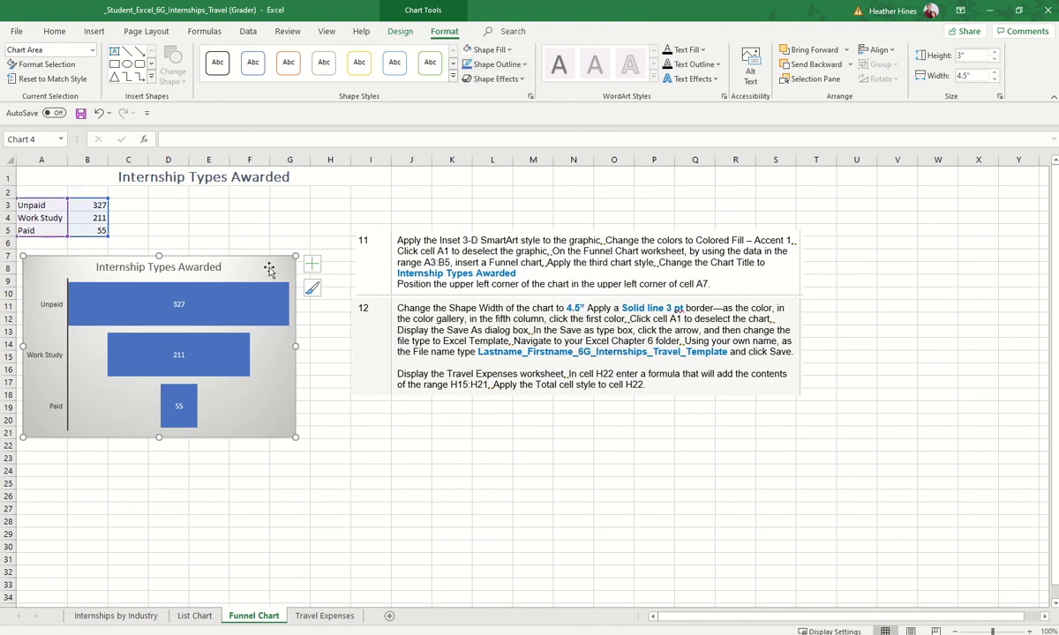
right_click(248, 247)
left_click(350, 584)
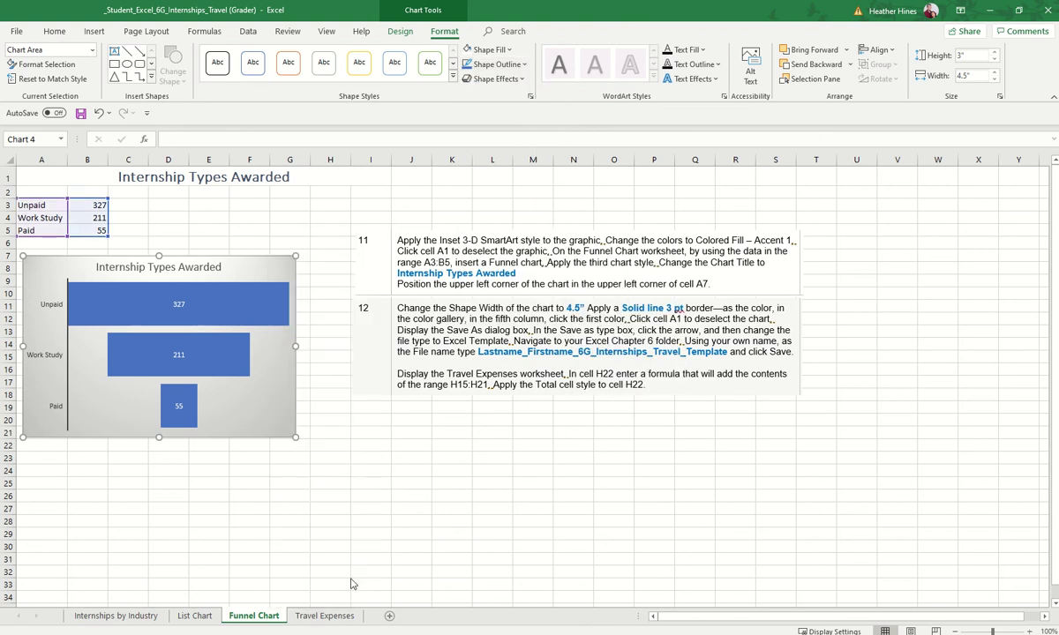
left_click(952, 212)
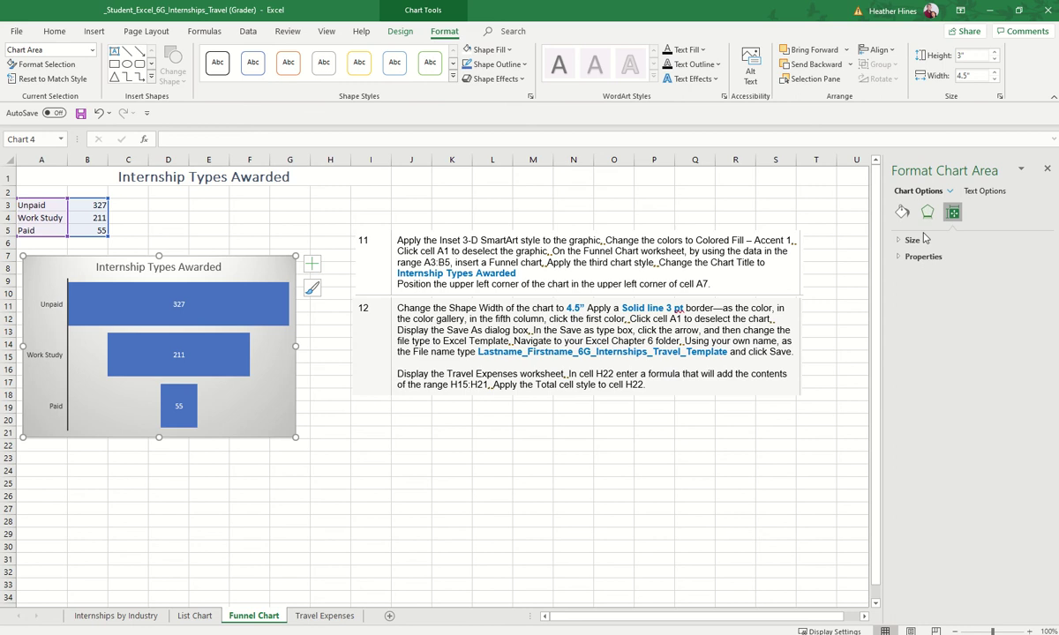
Step: Colour the chart's 3 pt solid border Blue, Accent 1, then return to cell A1
left_click(917, 240)
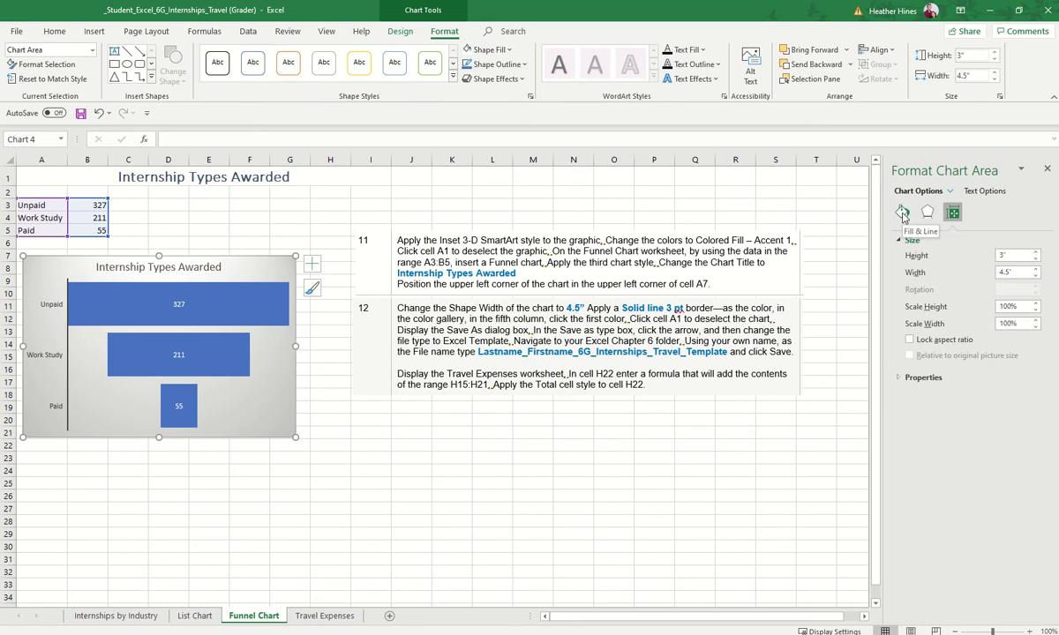
left_click(902, 212)
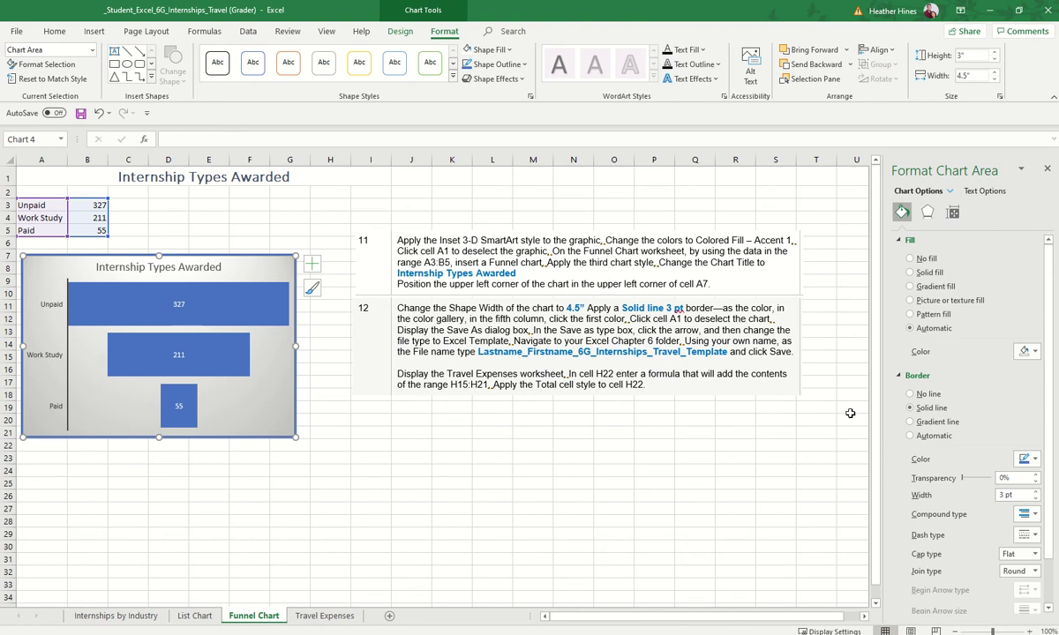
left_click(1028, 459)
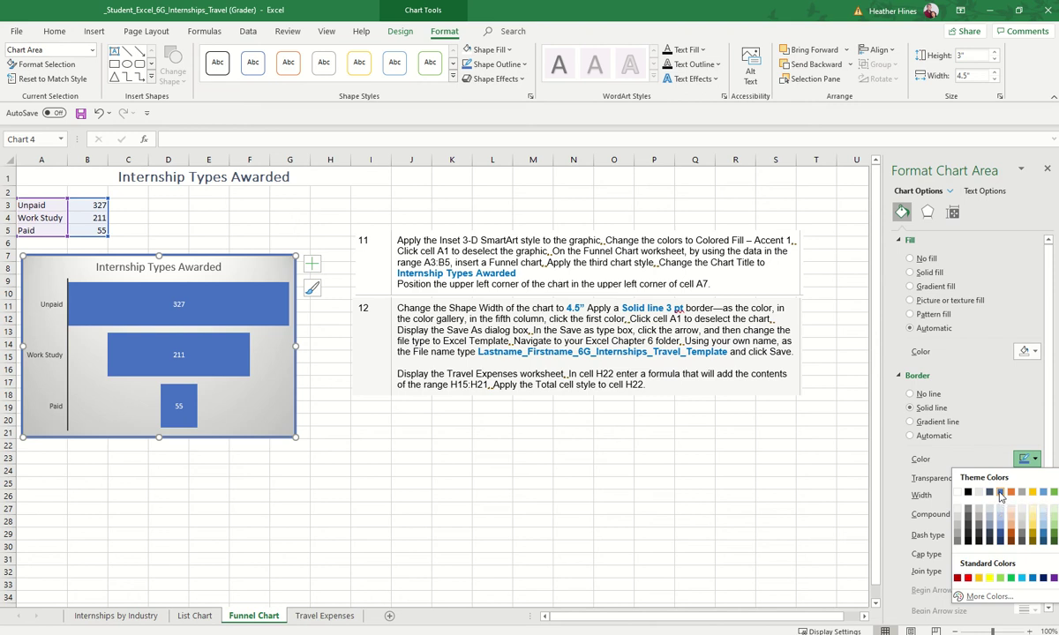
left_click(1001, 496)
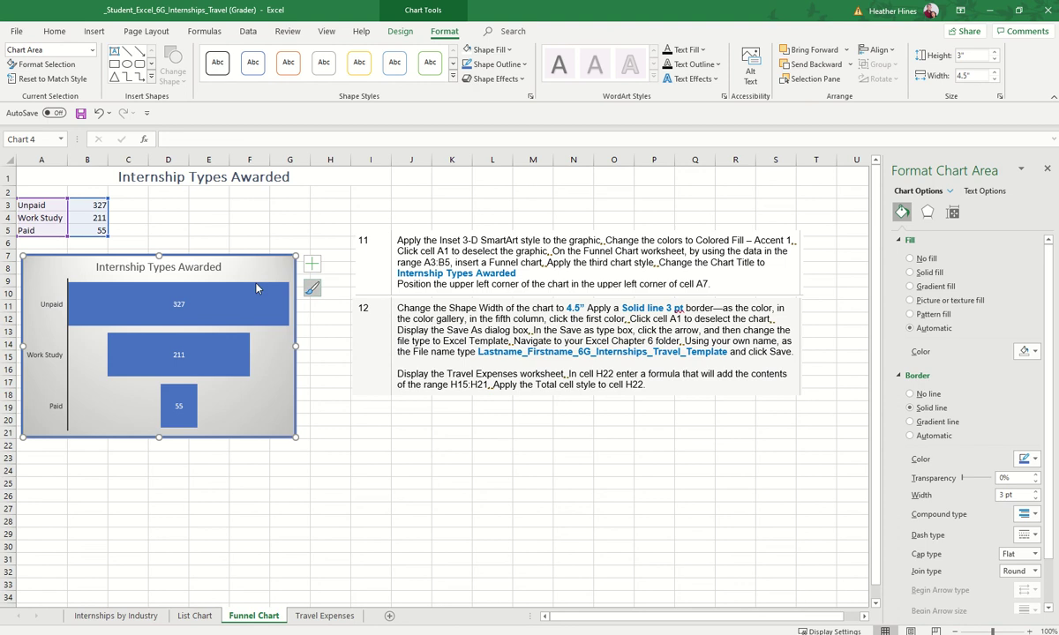
left_click(34, 190)
left_click(39, 174)
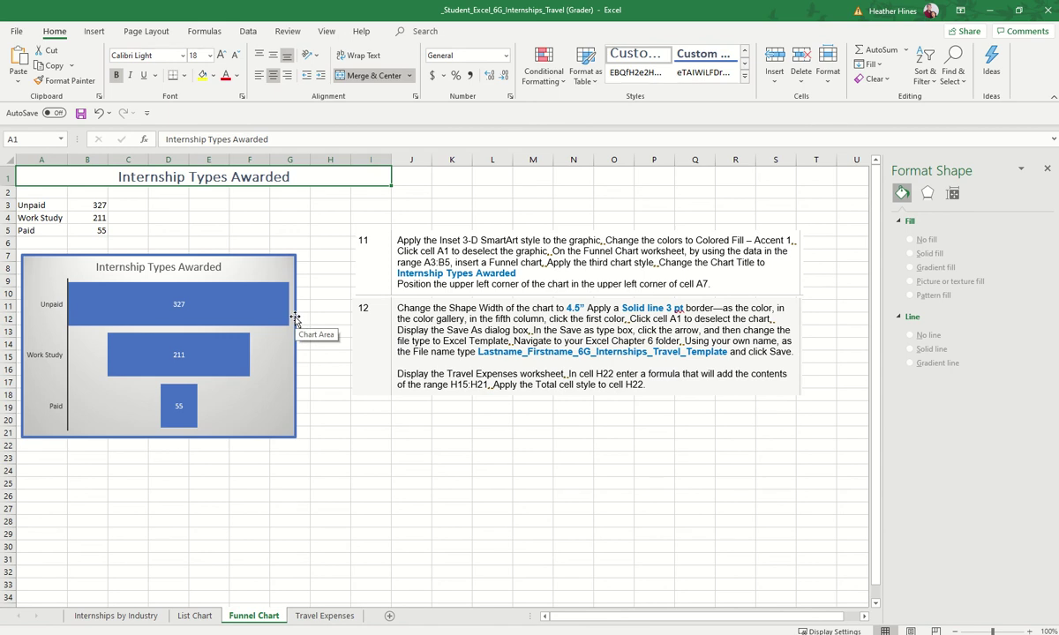
left_click(16, 31)
Step: Save the workbook as an Excel Template in the Desktop folder, keeping its current name
left_click(41, 199)
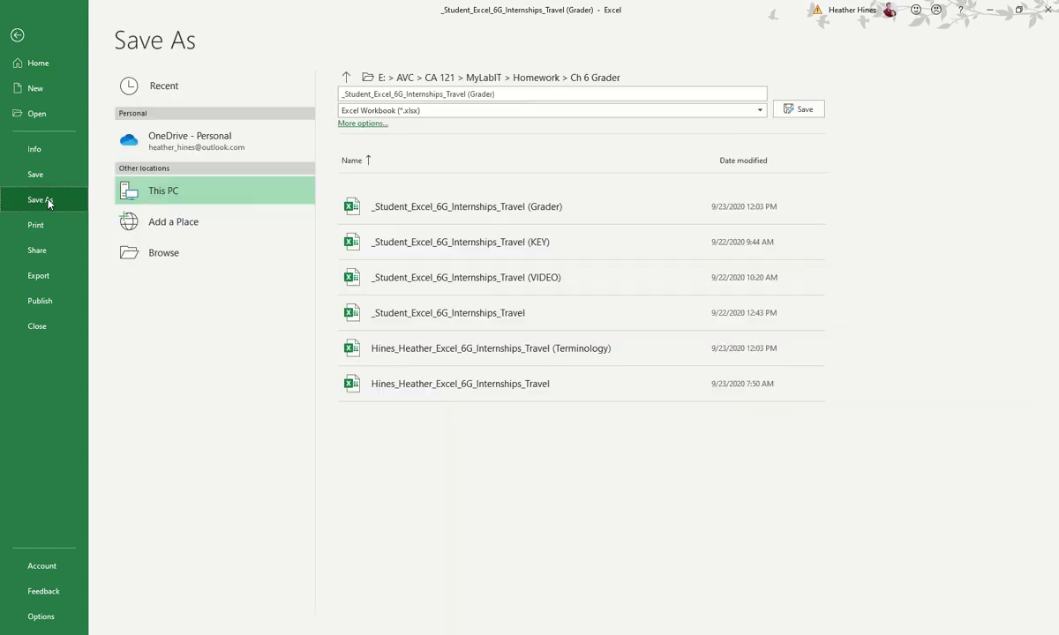
left_click(184, 259)
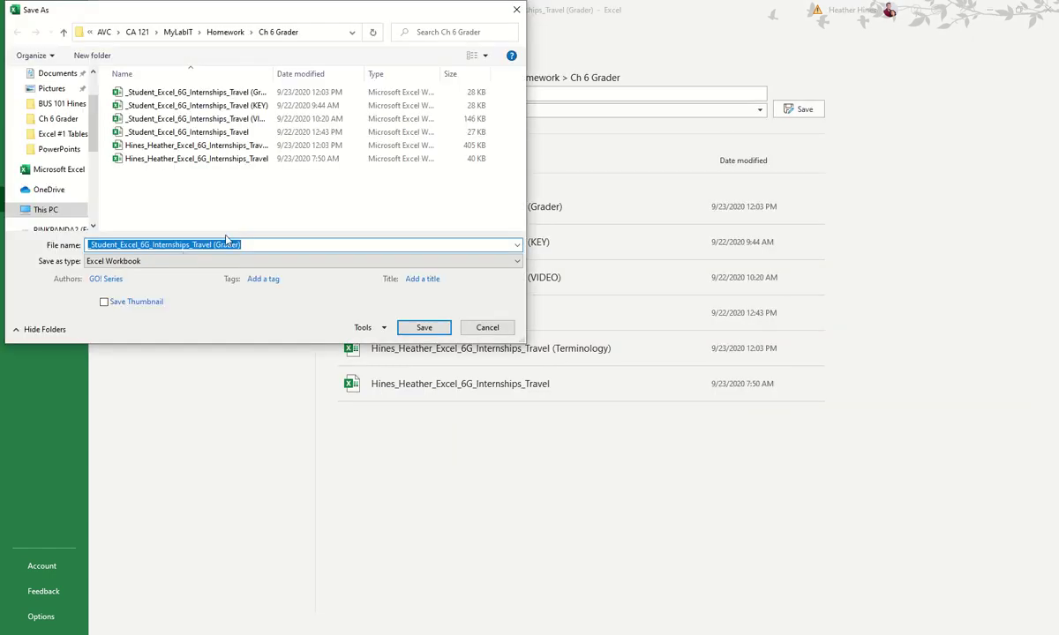
left_click(246, 261)
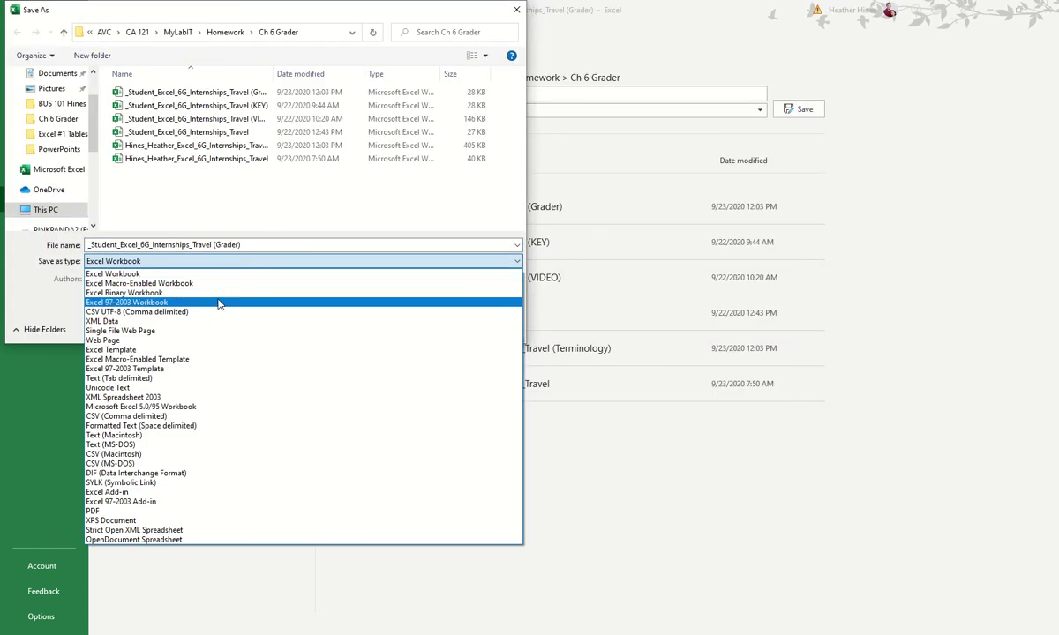
left_click(209, 351)
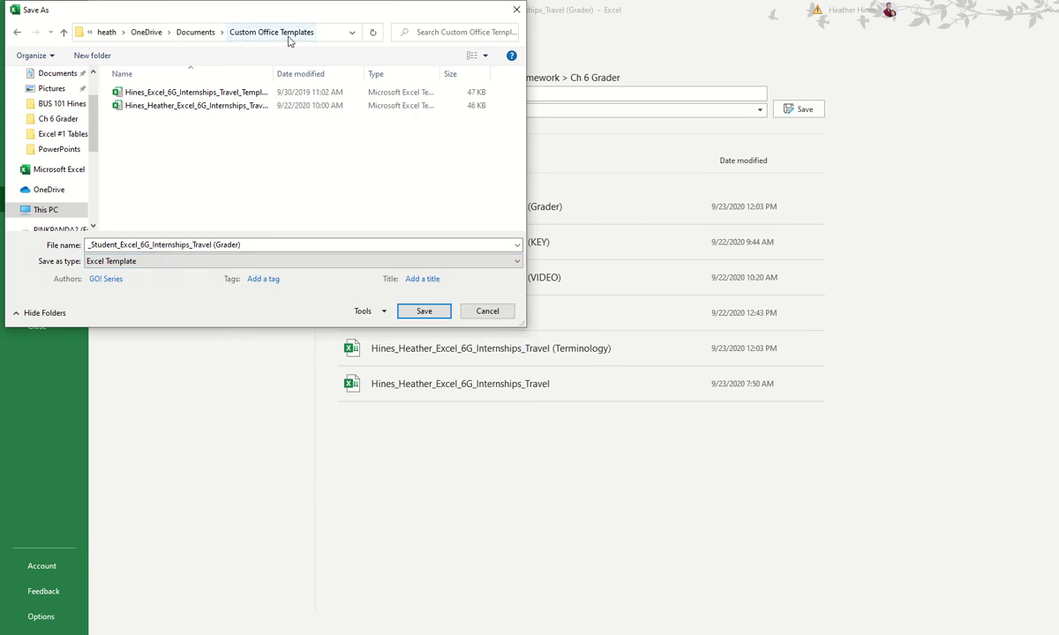
scroll(95, 146, "up", 2)
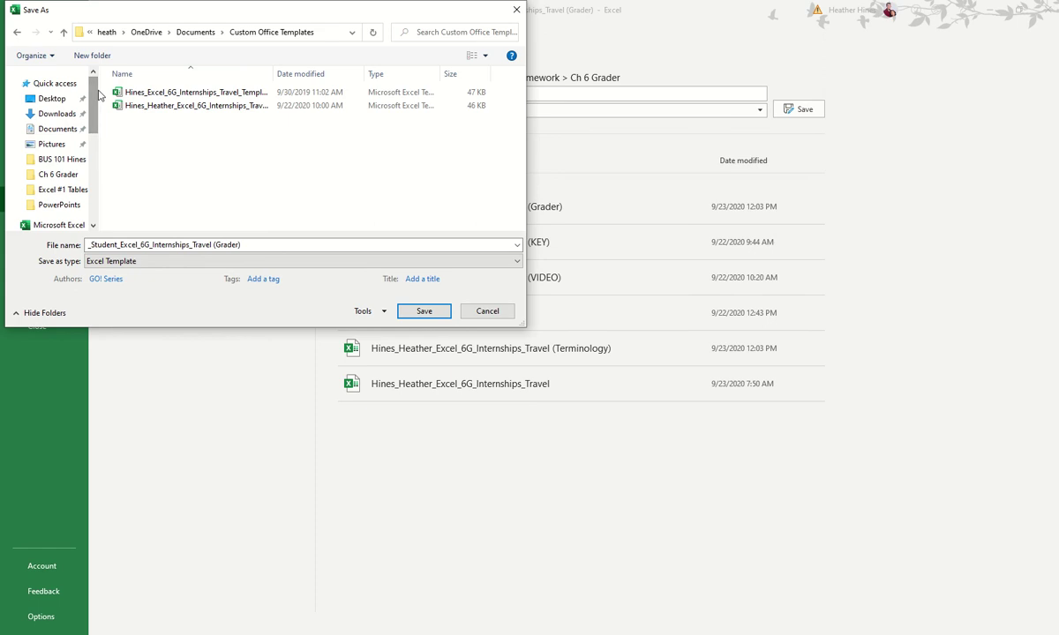
left_click(55, 98)
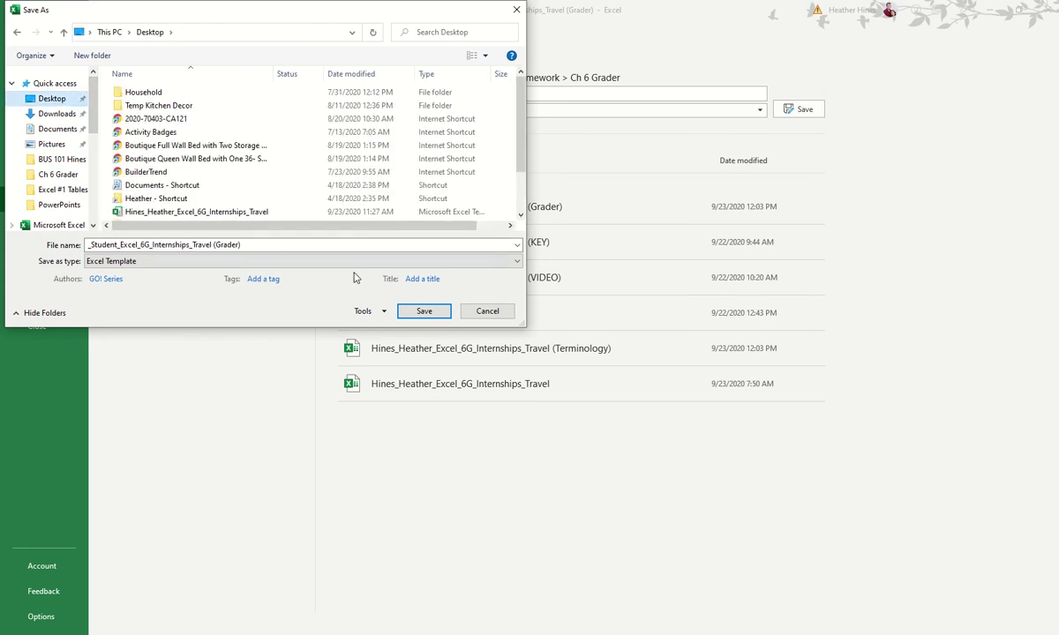
left_click(424, 313)
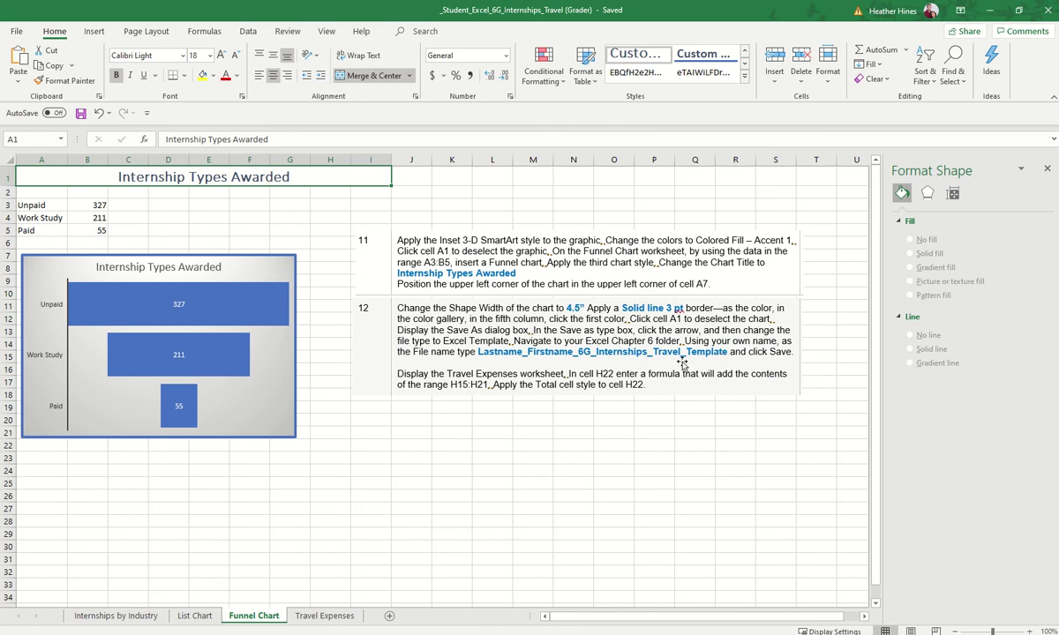
Step: Resave the Desktop template with the student's name replacing the _Student file-name prefix
left_click(18, 31)
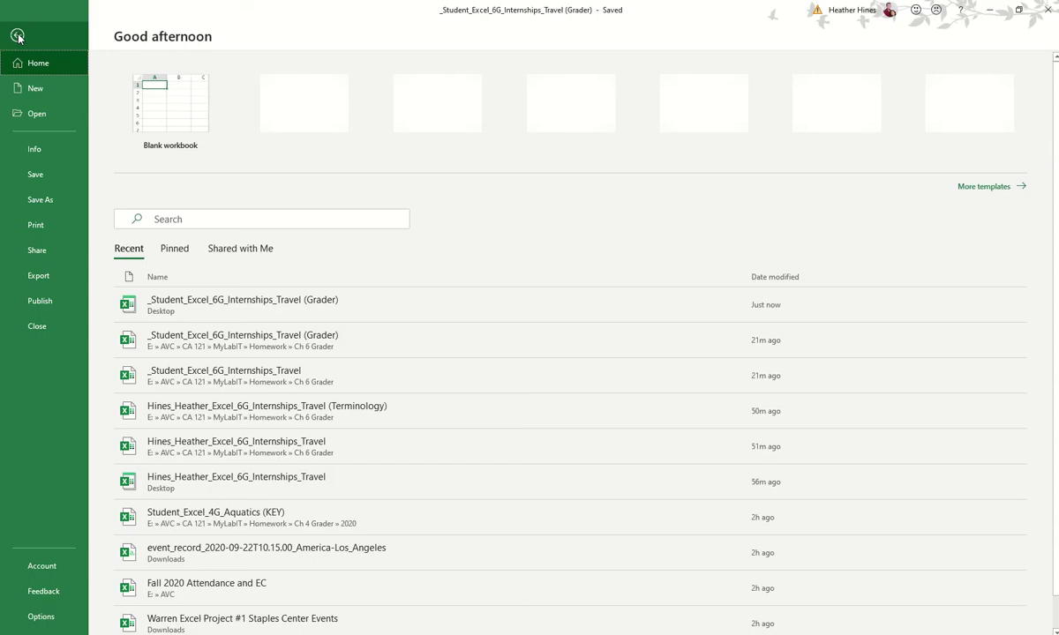
left_click(40, 198)
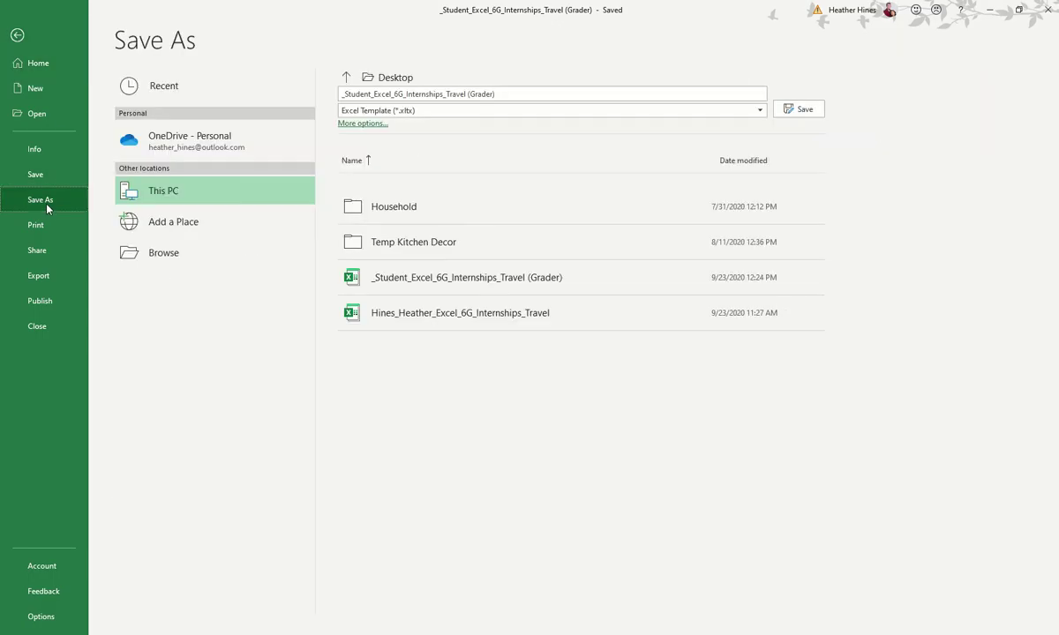
left_click(181, 257)
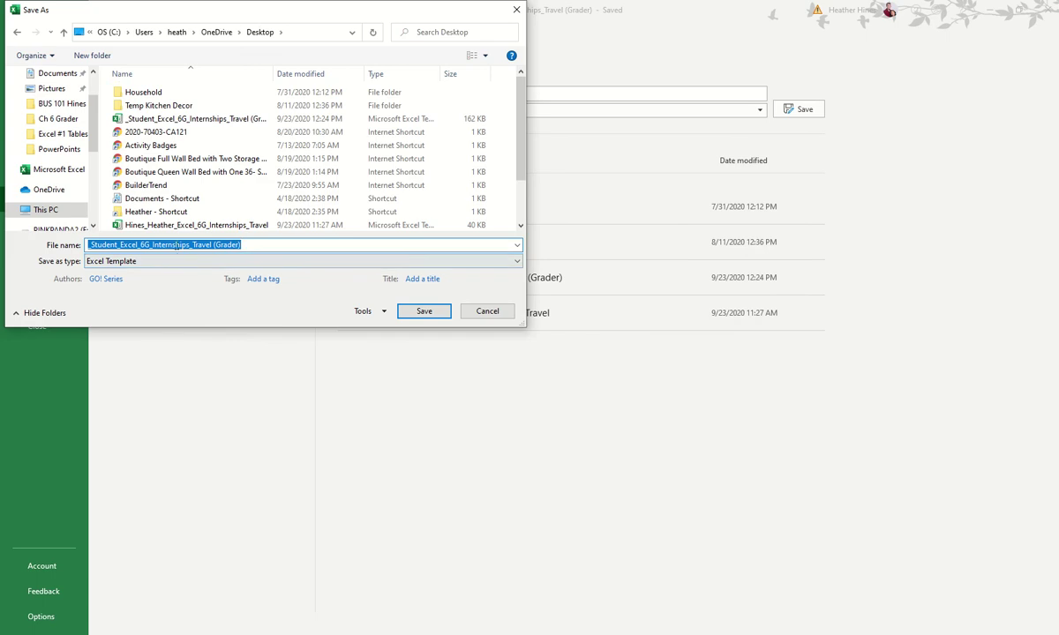
left_click(176, 245)
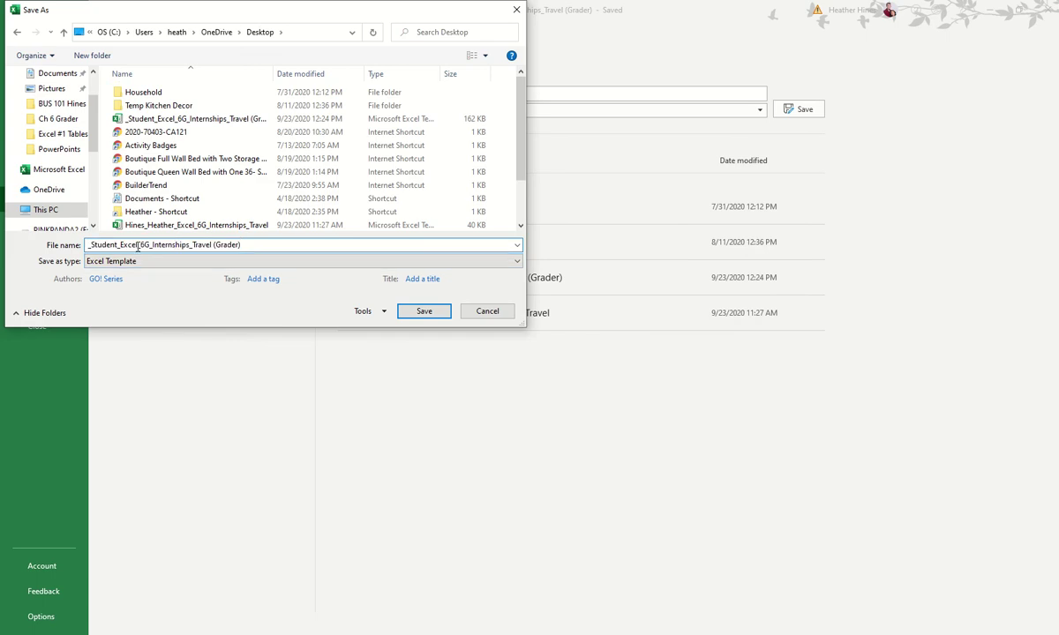
left_click_drag(118, 245, 33, 247)
type("Hines_Heath")
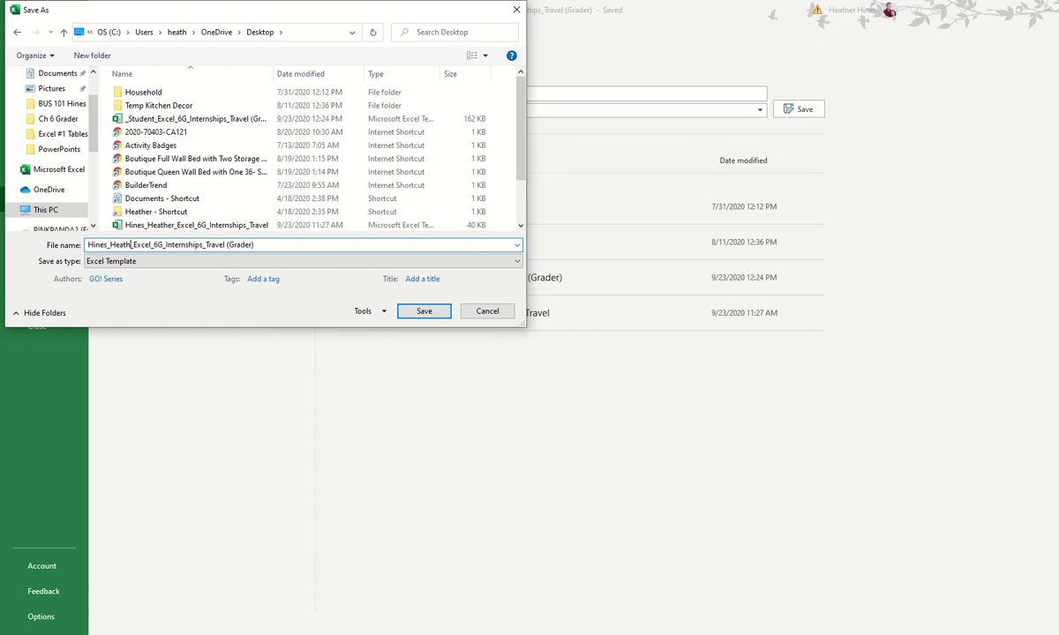
type("er")
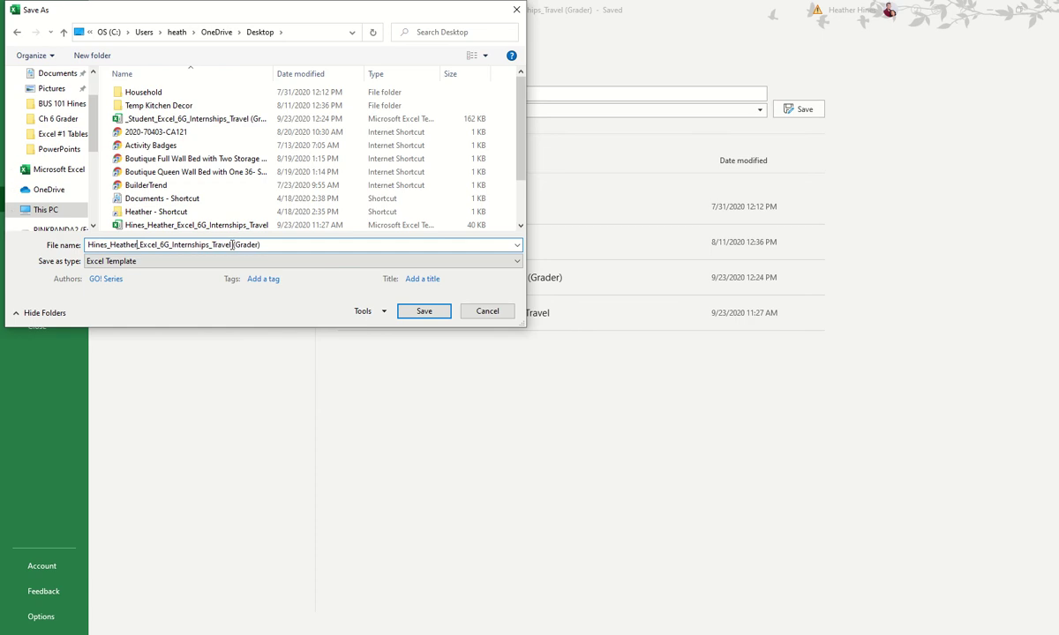
left_click(434, 314)
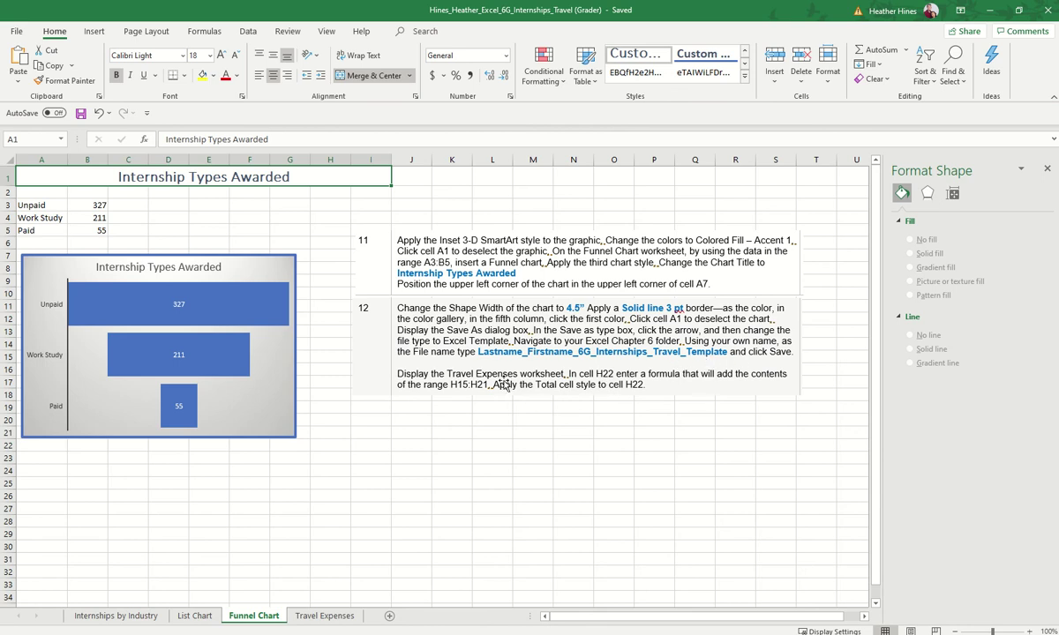
Step: On Travel Expenses, close the picture formatting pane and move the instructions picture right
left_click(316, 619)
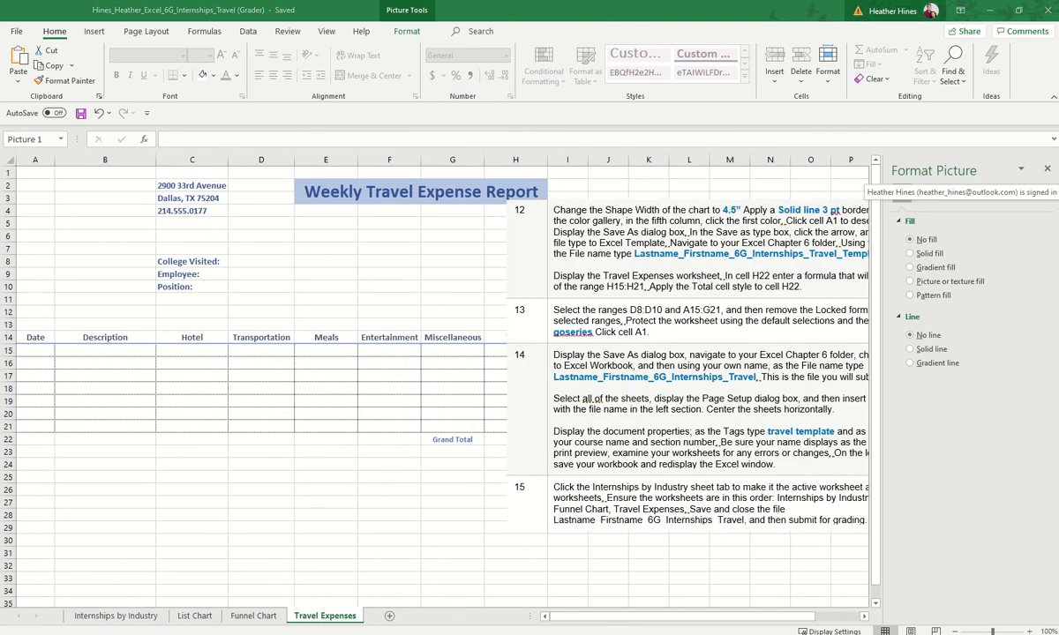
left_click(1048, 170)
left_click_drag(596, 215, 656, 192)
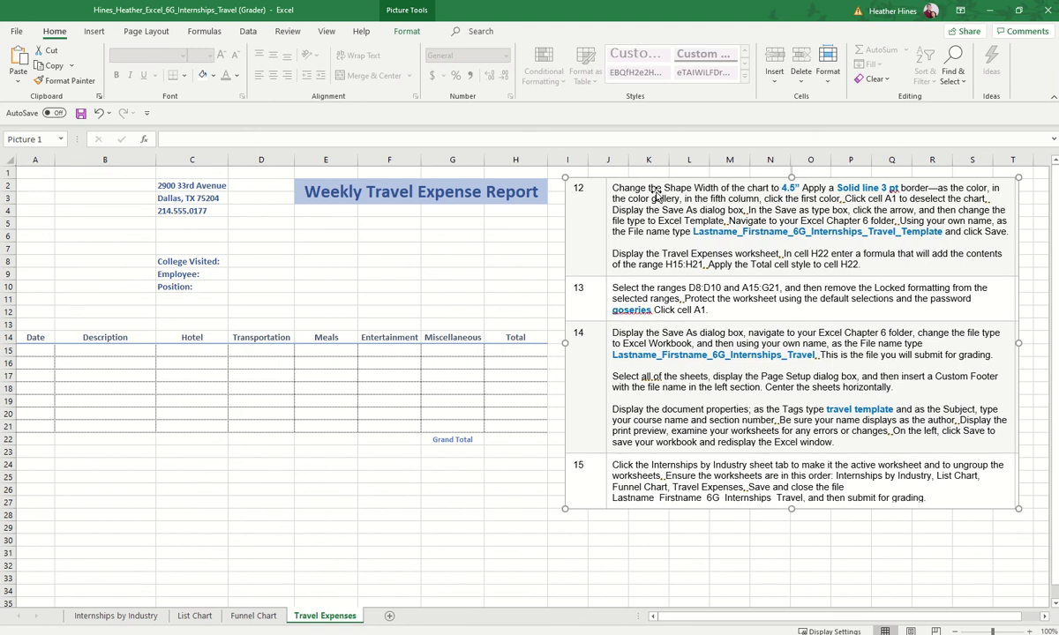
Step: Enter the grand total formula =SUM(H15:H21) in cell H22
left_click_drag(35, 350, 521, 433)
left_click(521, 441)
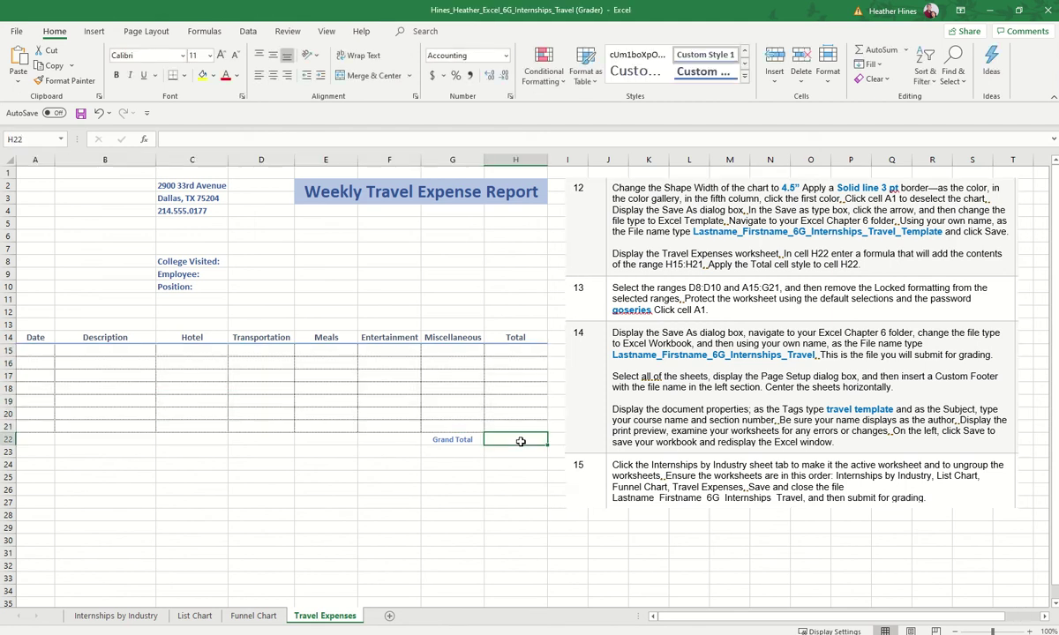
left_click(454, 440)
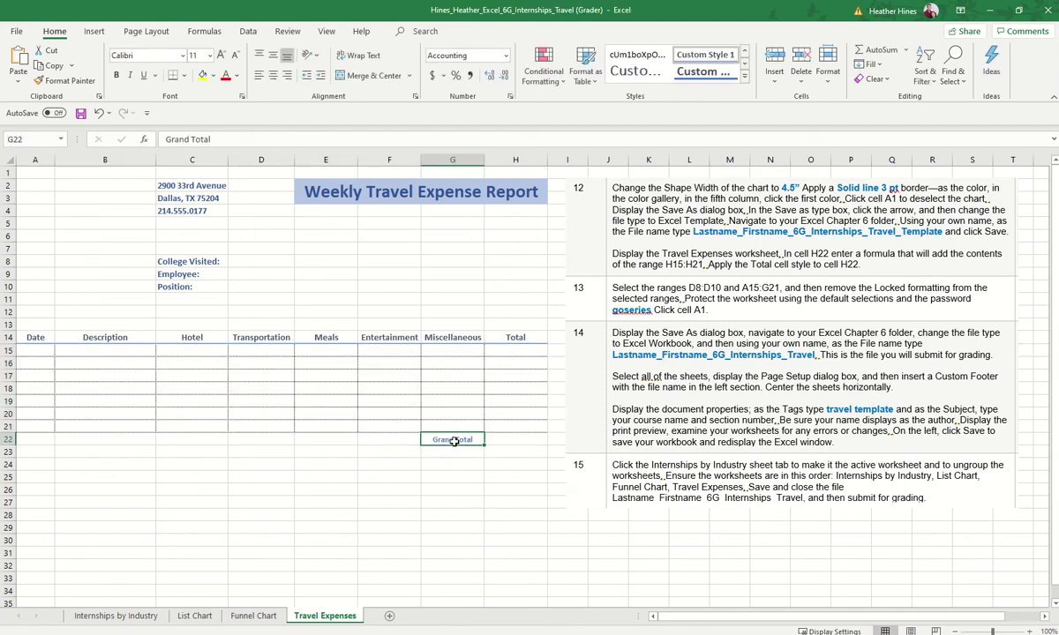
left_click(510, 439)
left_click_drag(513, 352, 518, 413)
left_click(516, 422)
left_click(517, 439)
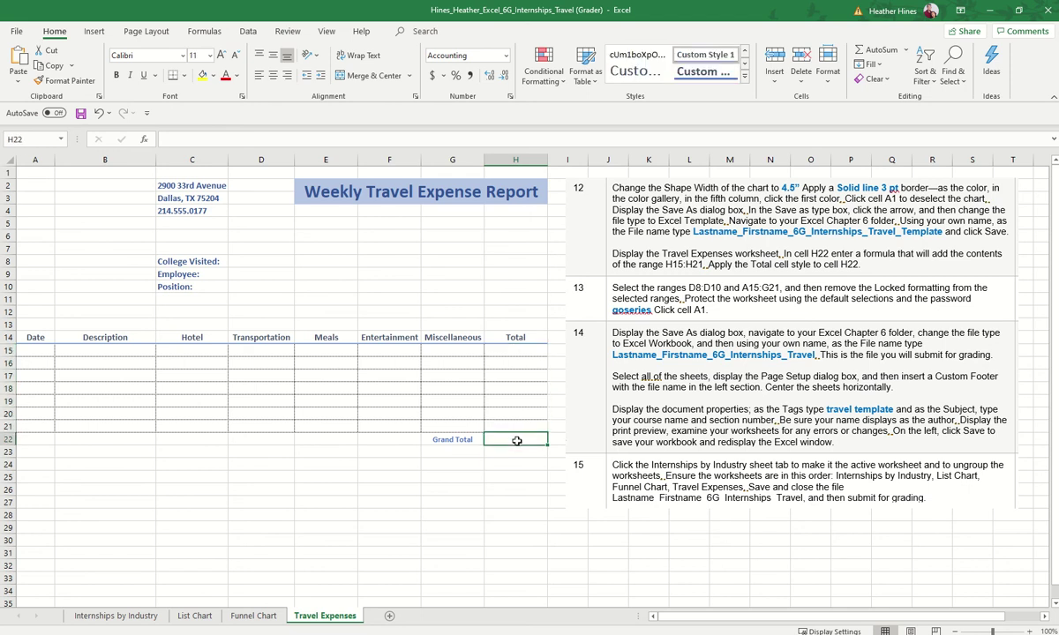
type("=")
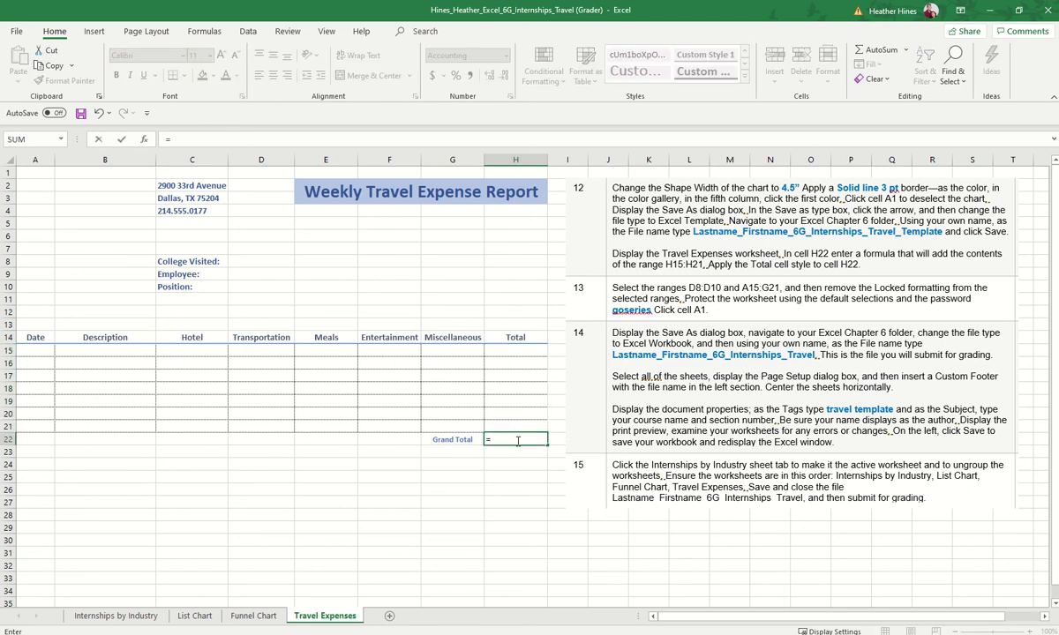
type("sum(")
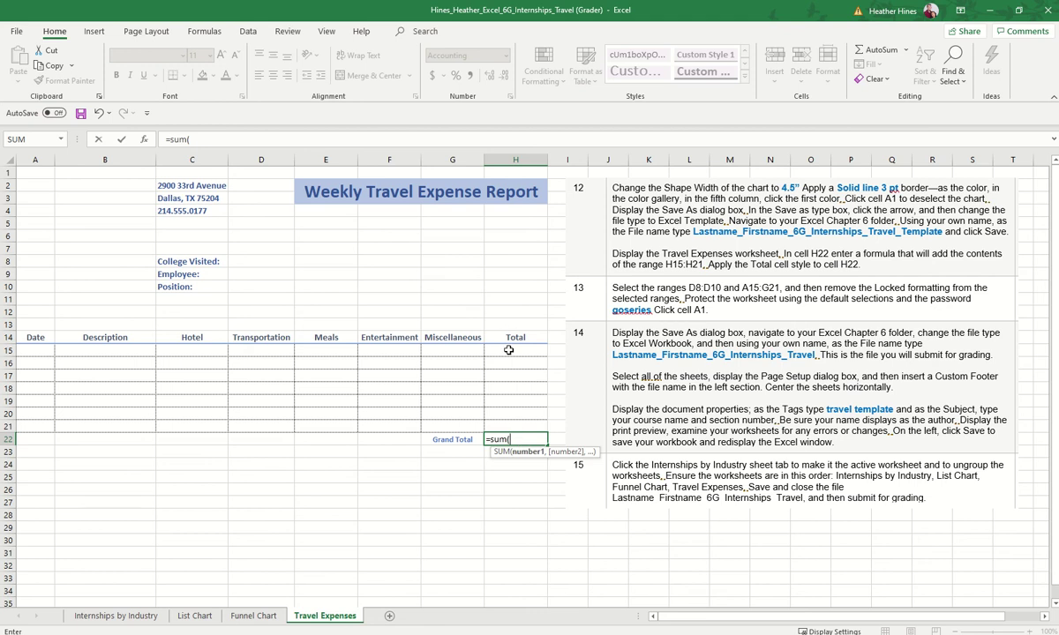
left_click_drag(508, 351, 510, 425)
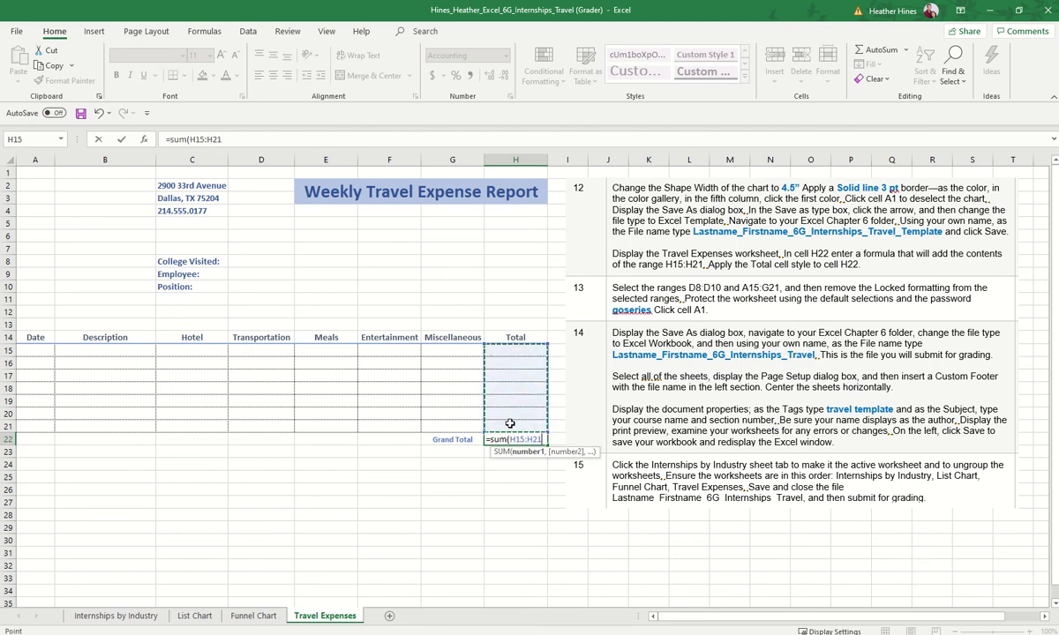
type(")")
key("Return")
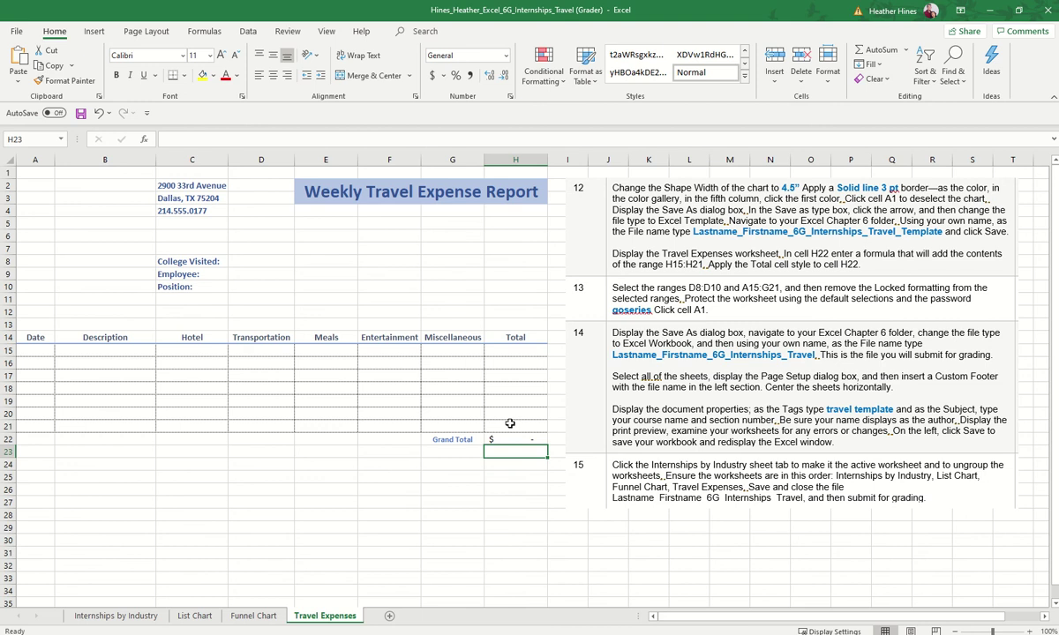
Step: Apply the Total cell style to H22, then move to the entry cells beside College Visited
left_click(518, 365)
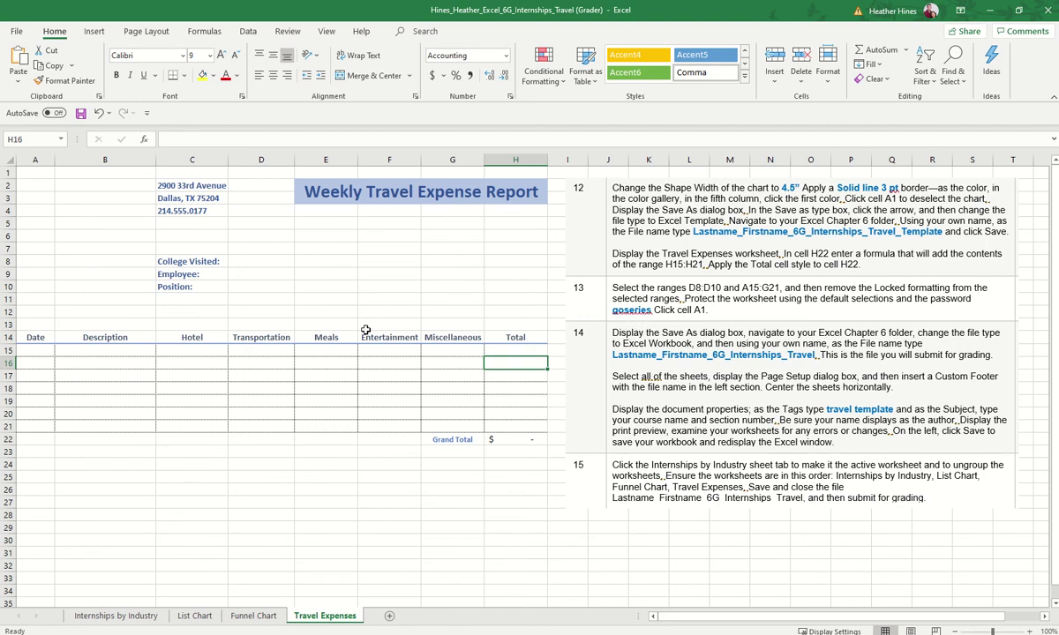
left_click(510, 439)
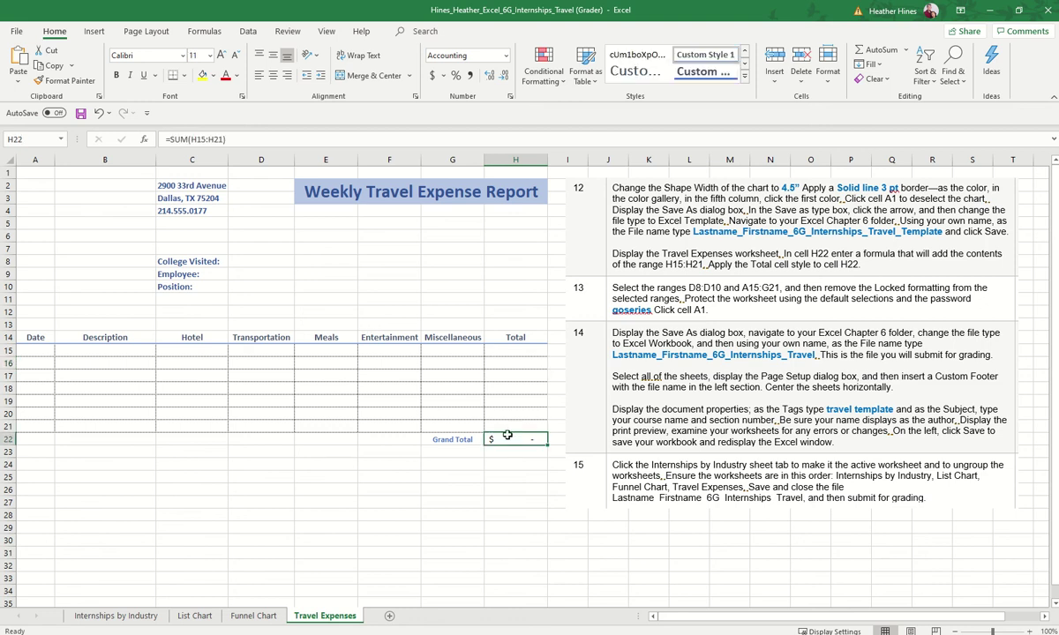
left_click(744, 76)
left_click(953, 286)
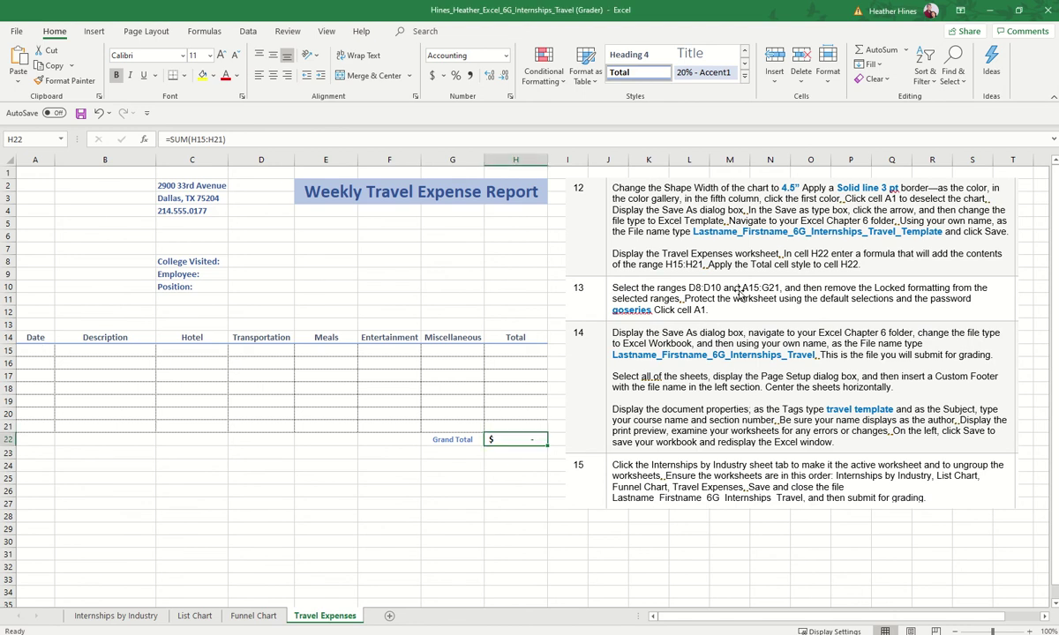
left_click(247, 263)
left_click(253, 289)
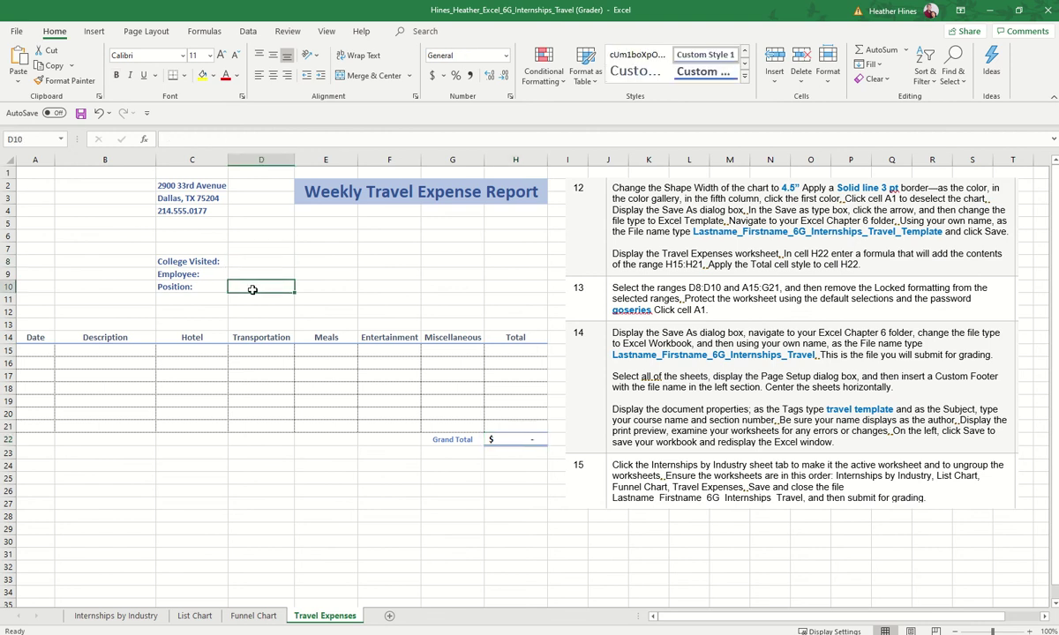
Step: Select D8:D10 and A15:G21 and define them as editable range Range1
left_click_drag(253, 289, 253, 262)
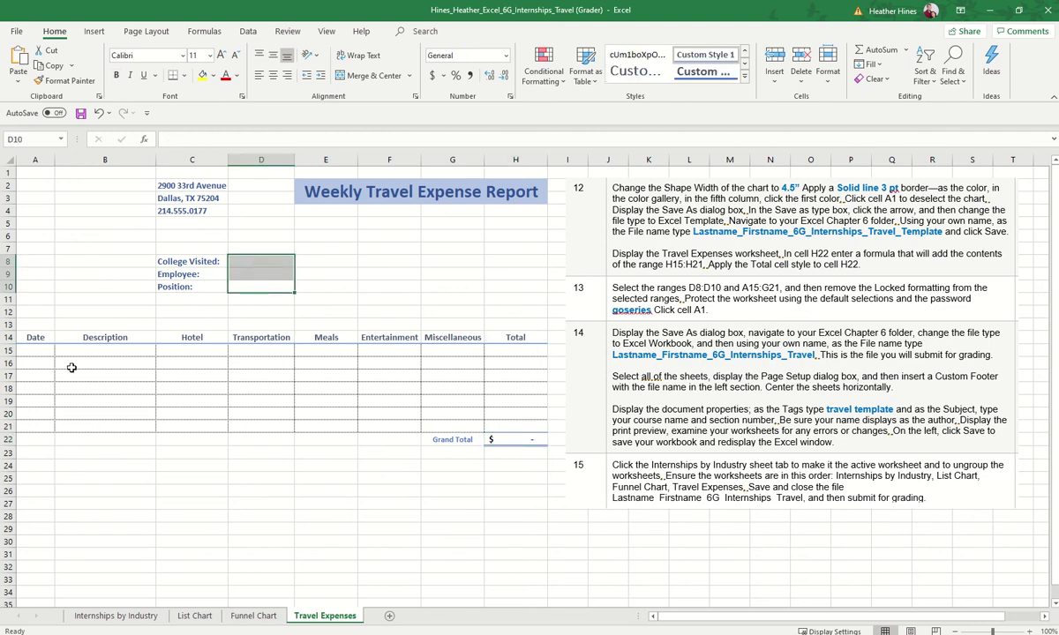
left_click_drag(35, 350, 495, 429, "ctrl")
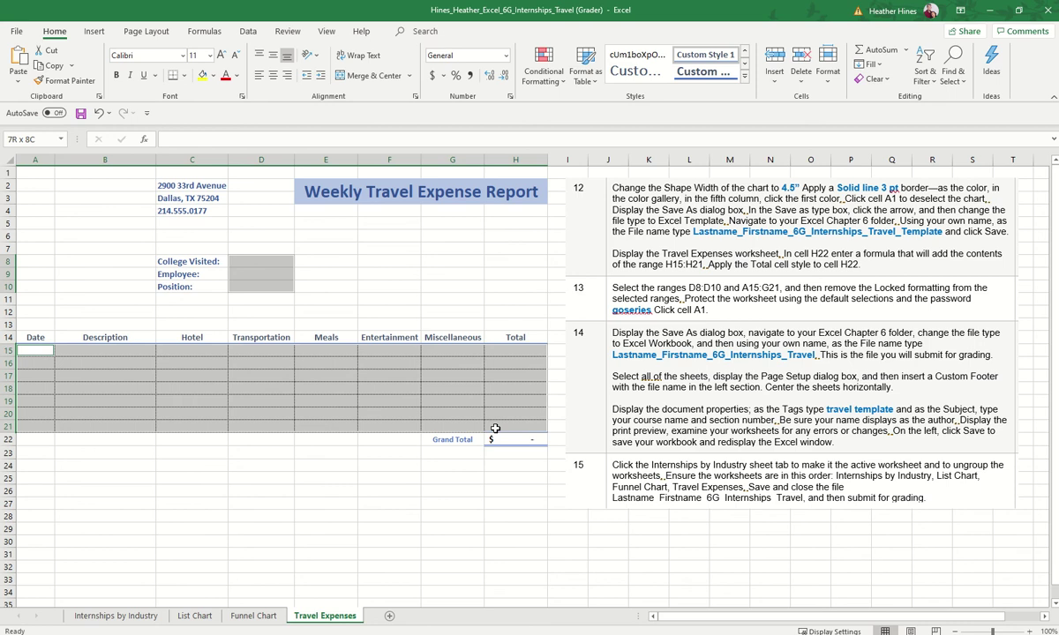
left_click_drag(495, 429, 458, 426)
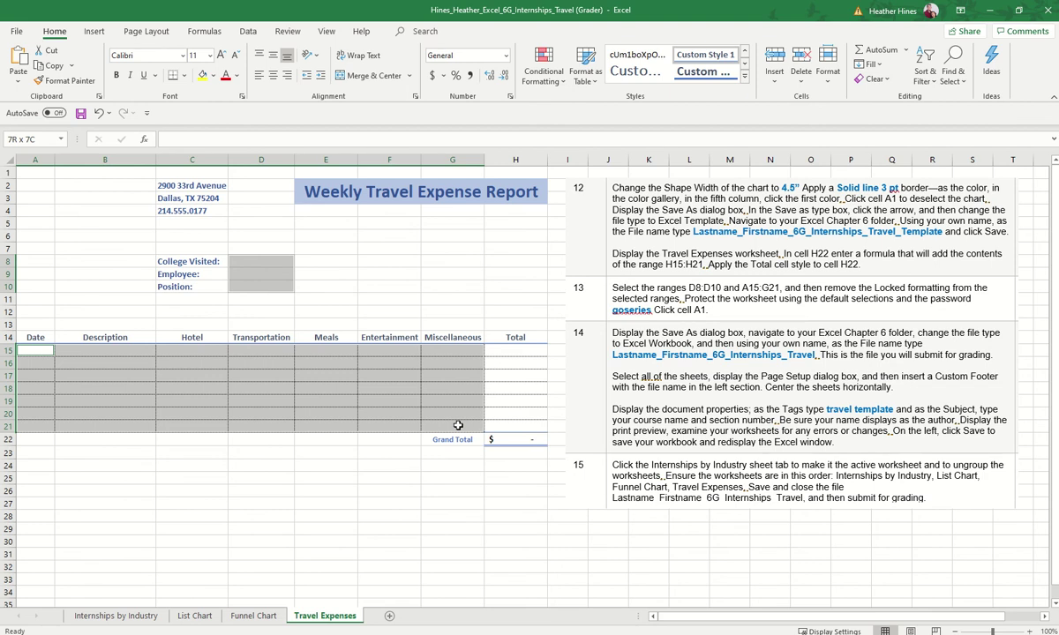
left_click_drag(458, 426, 457, 425)
left_click(287, 31)
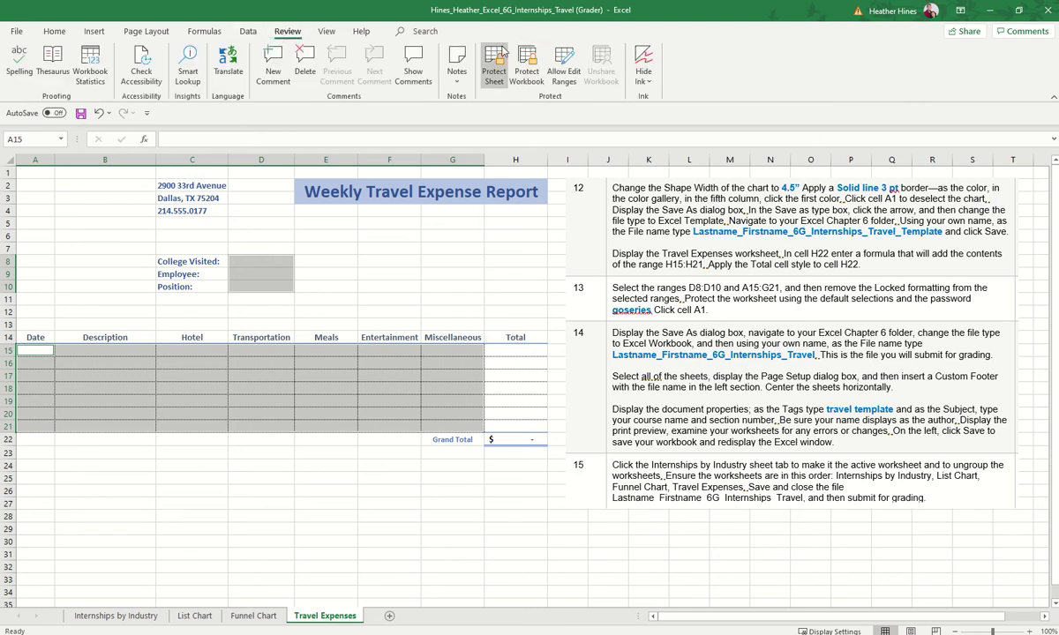
left_click(564, 73)
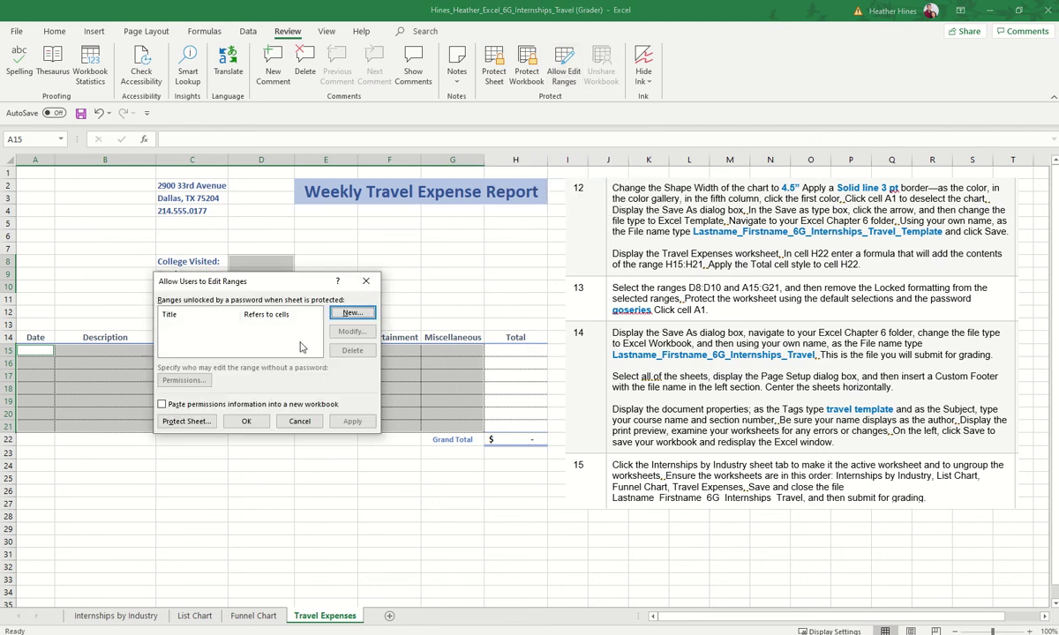
left_click(352, 313)
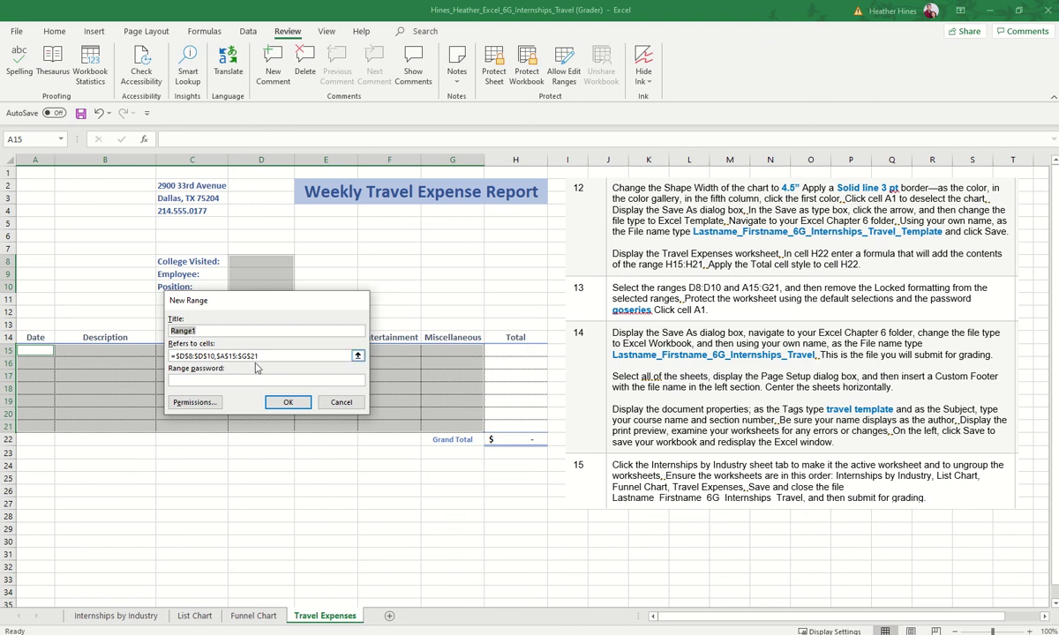
left_click(287, 403)
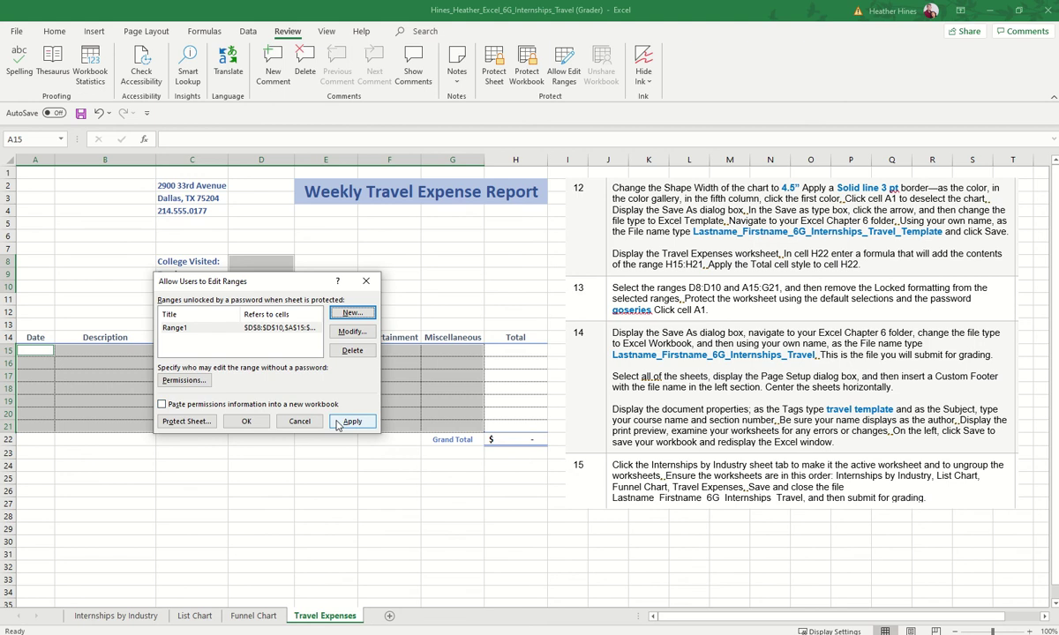
left_click(349, 423)
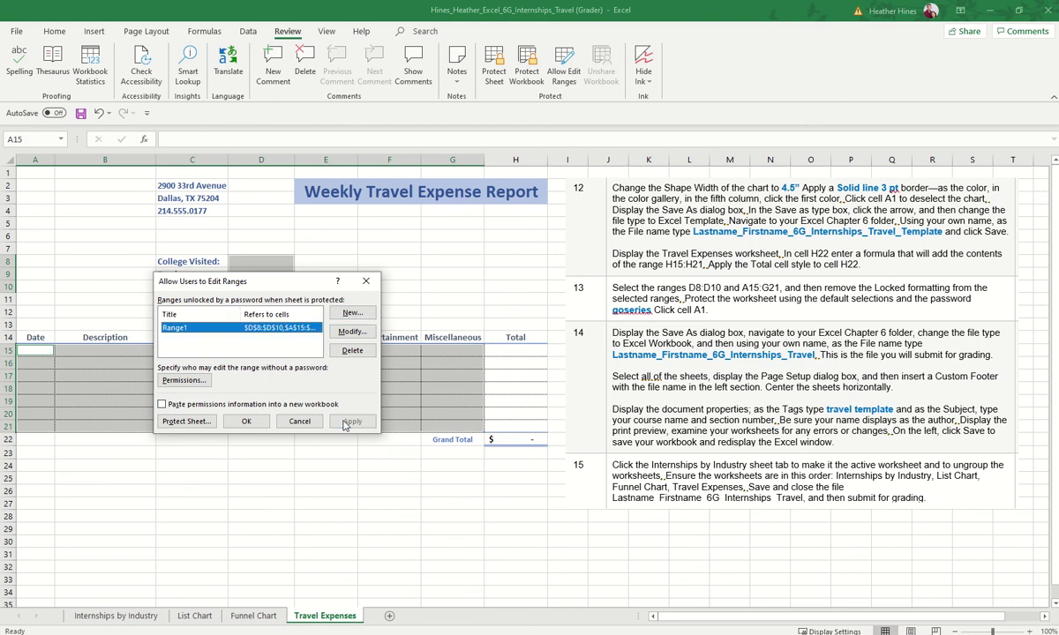
left_click(246, 421)
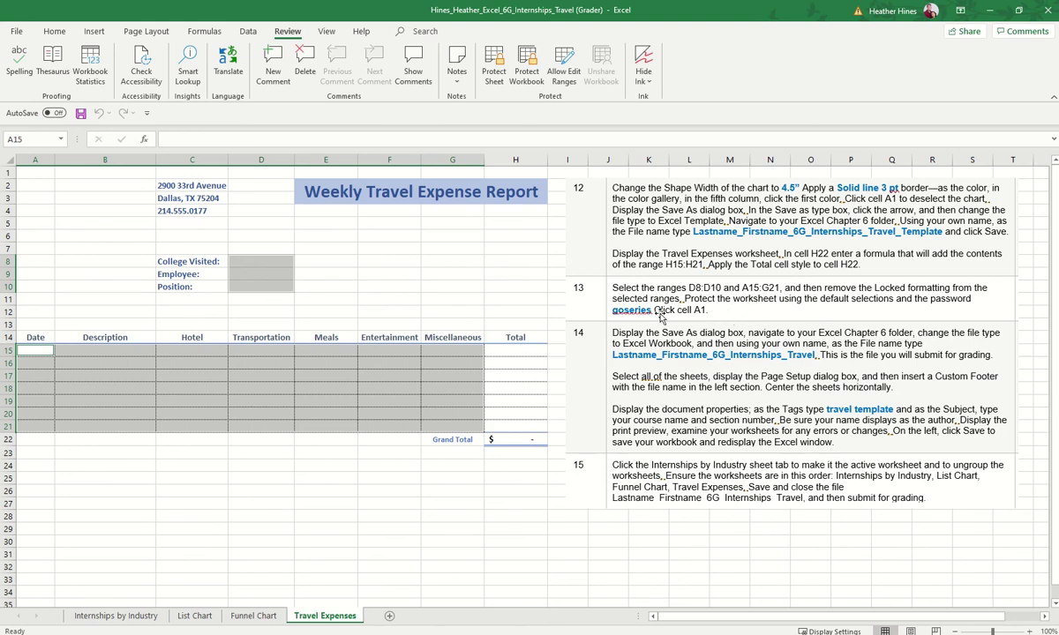
Step: Clear the Locked option in Format Cells > Protection for the selected ranges
right_click(441, 374)
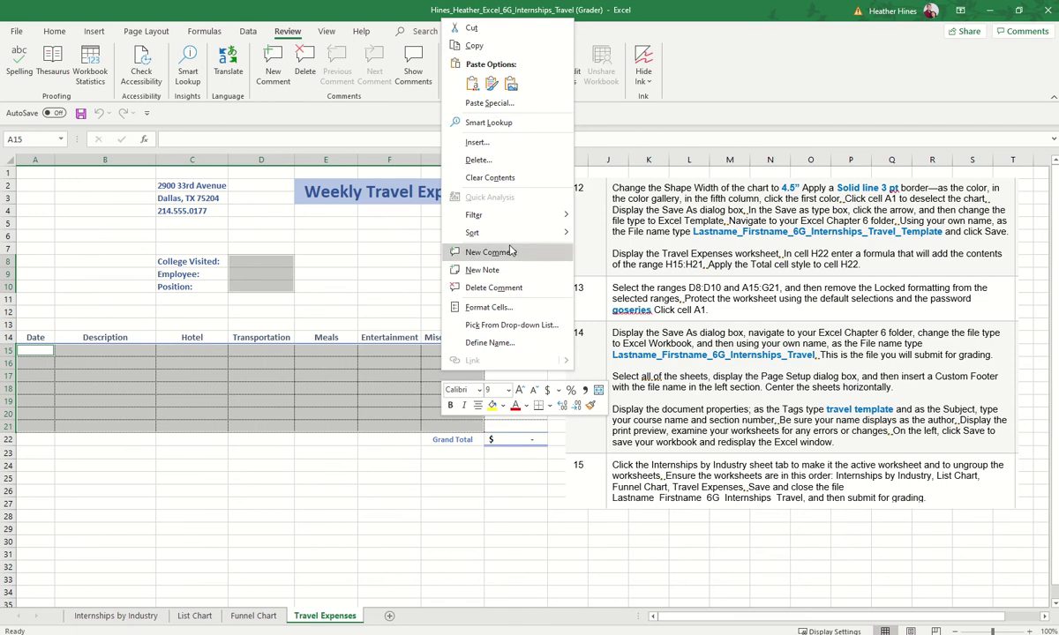
left_click(491, 307)
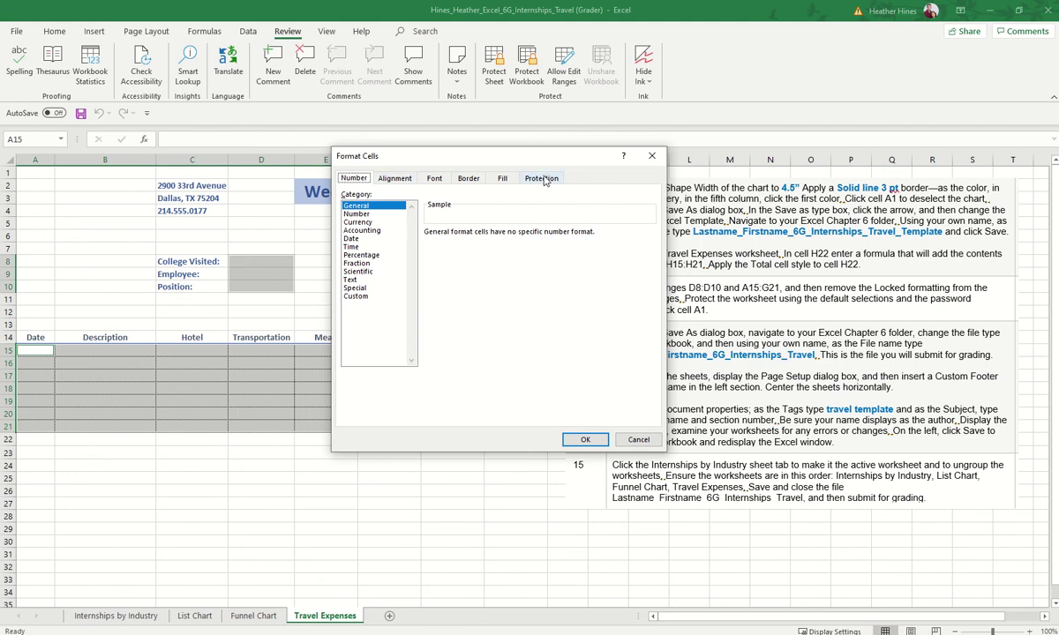
left_click(542, 179)
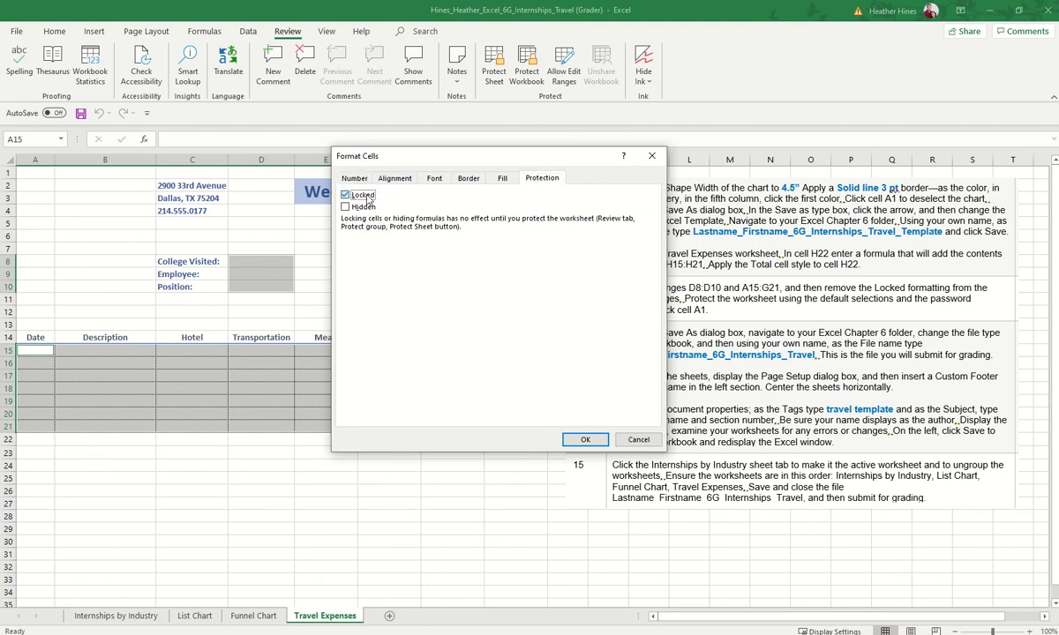
left_click(584, 439)
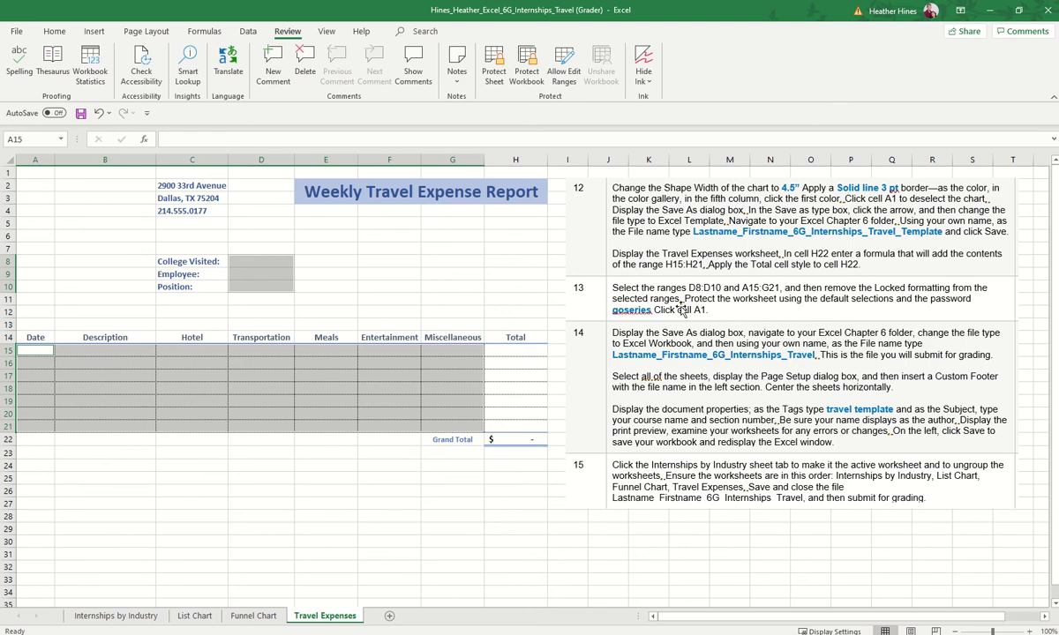
Step: Protect the Travel Expenses sheet with a confirmed password, then return to cell A1
left_click(432, 310)
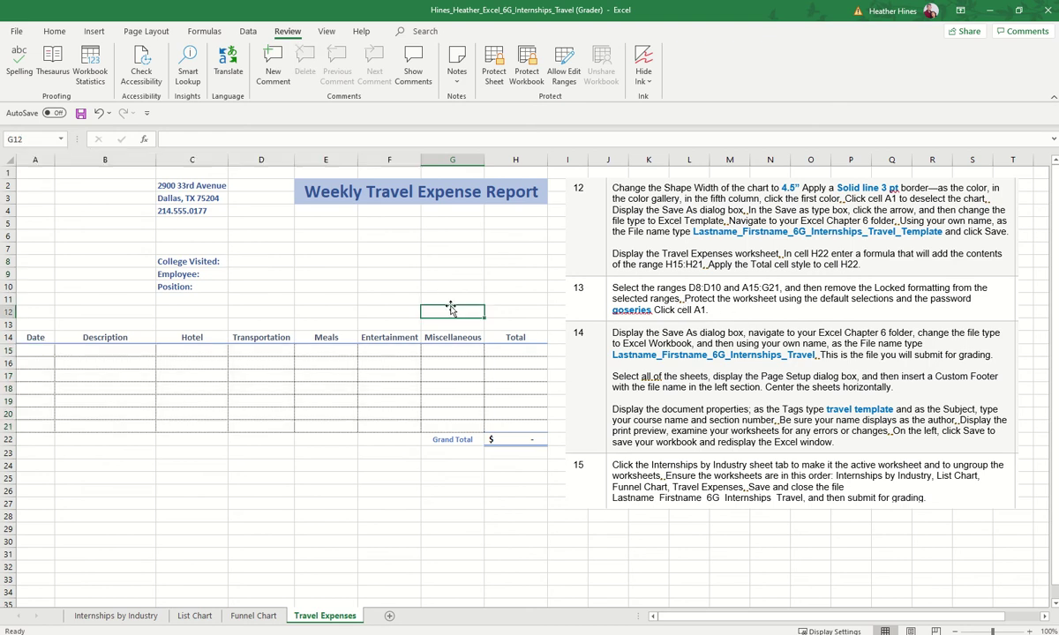
left_click(492, 74)
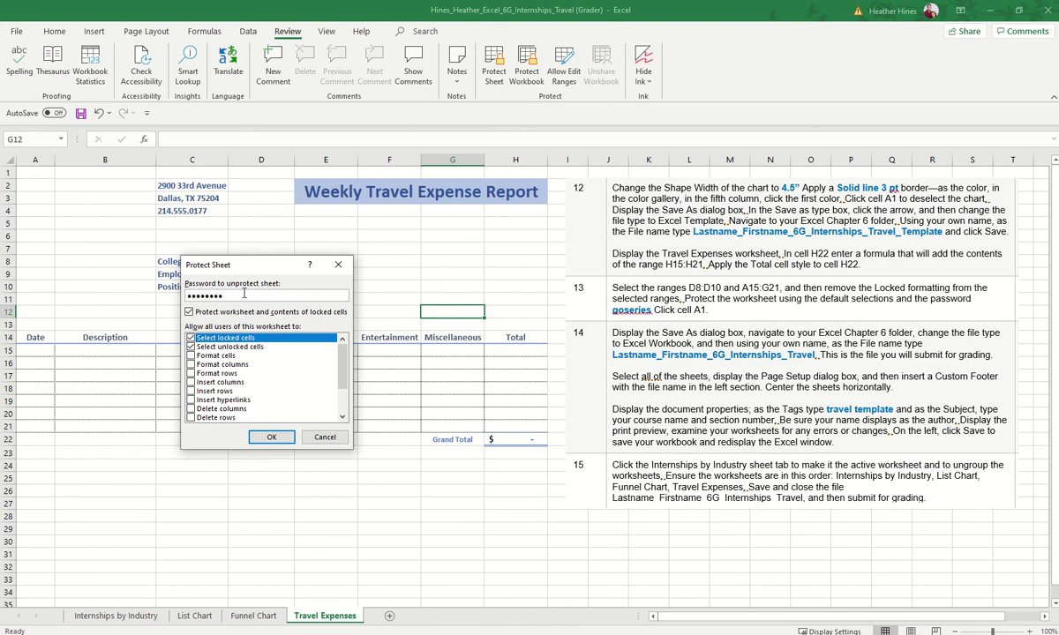
type("goseries")
left_click(272, 437)
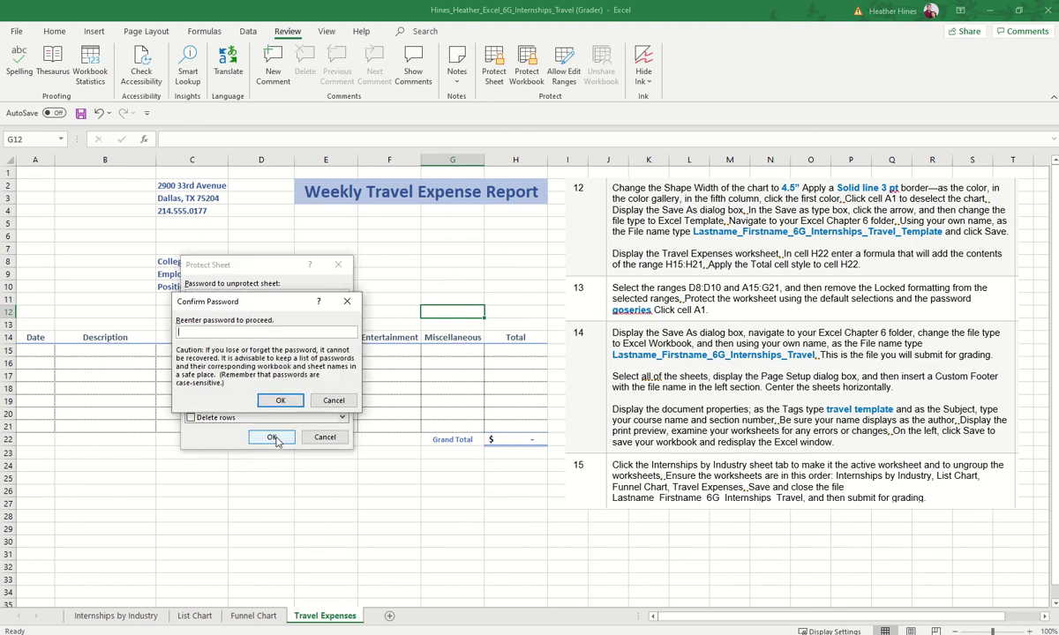
key("Return")
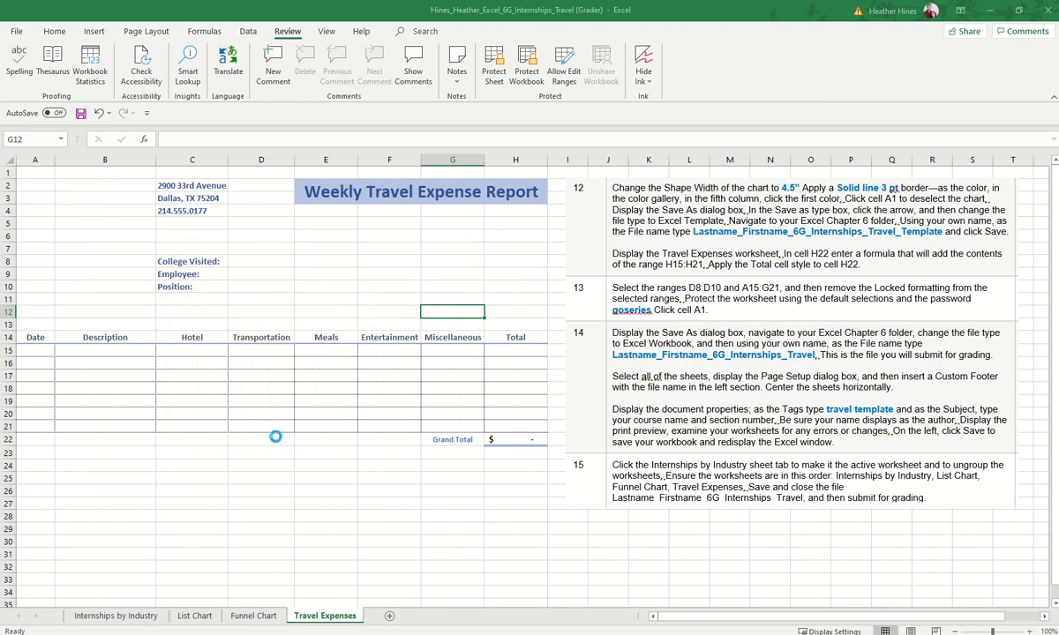
left_click(39, 172)
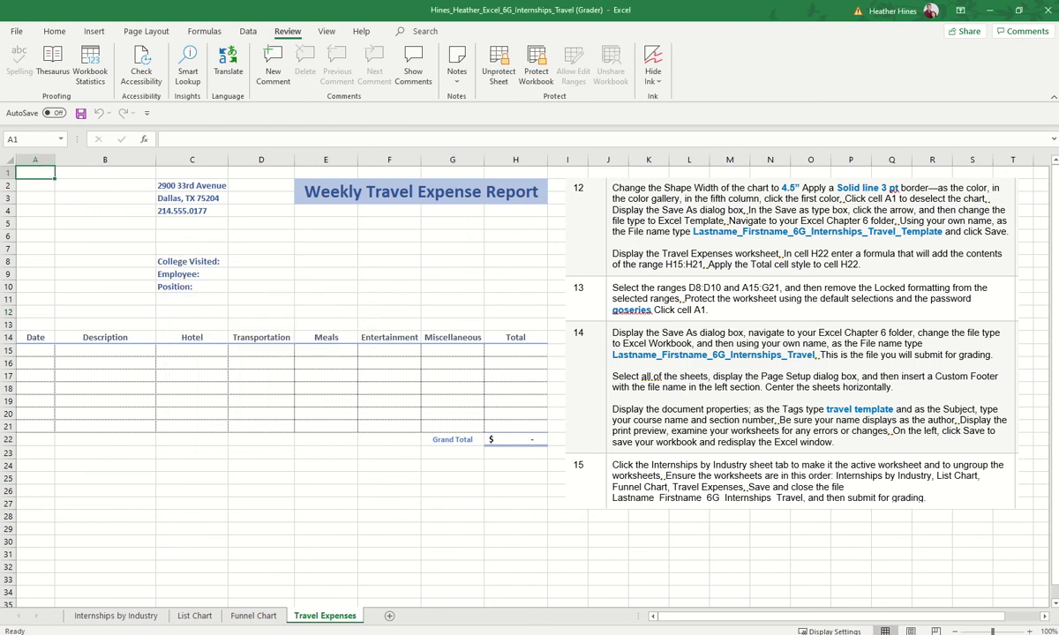
Step: Save the workbook with Save As as an Excel Template
left_click(16, 32)
left_click(69, 196)
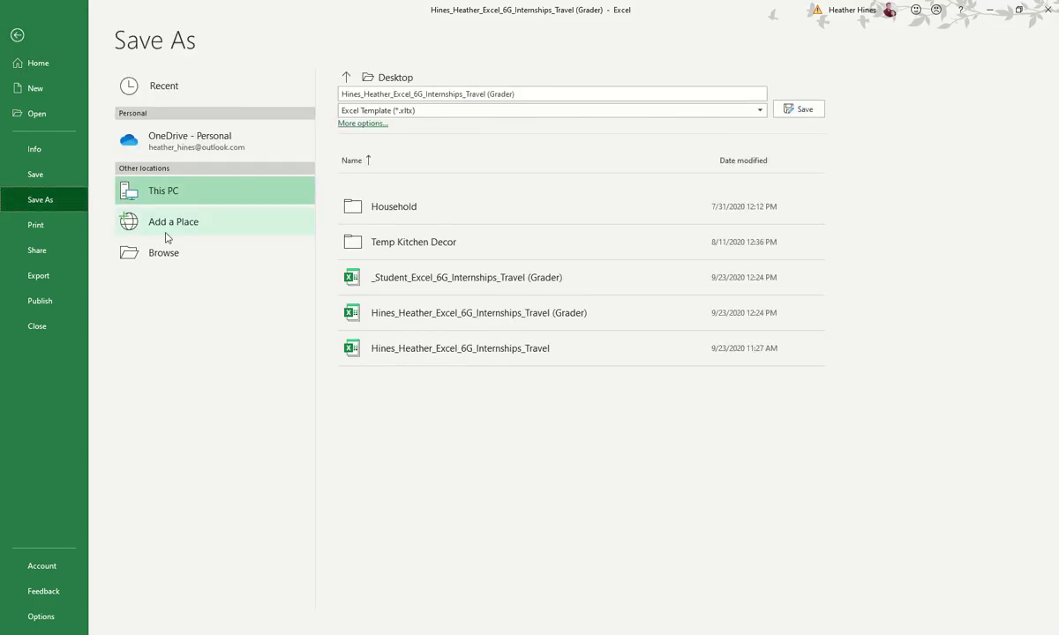
left_click(168, 254)
left_click(240, 261)
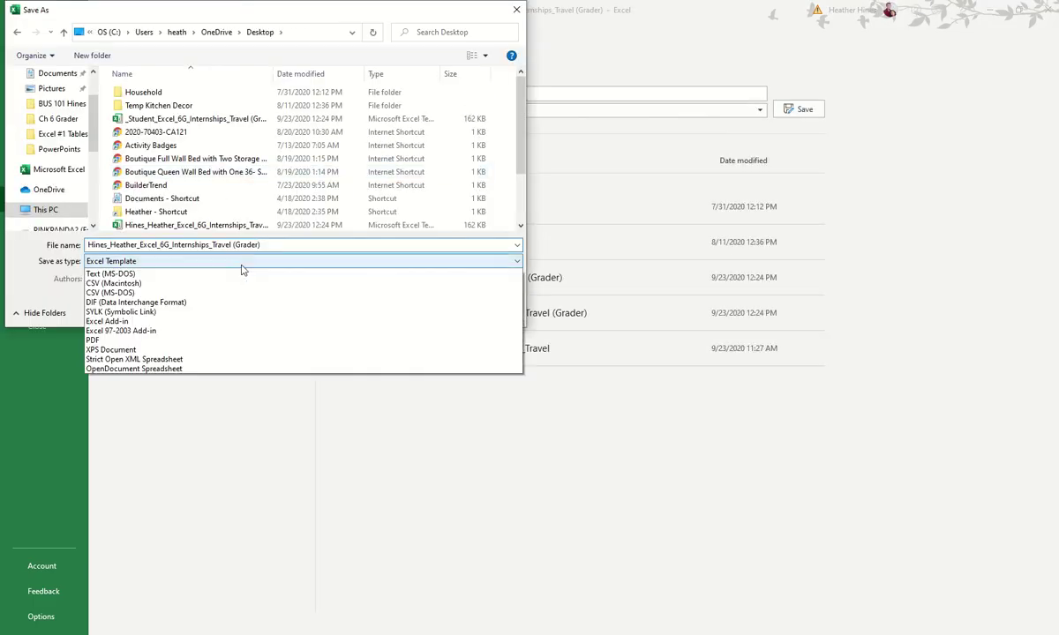
left_click(277, 272)
left_click(421, 326)
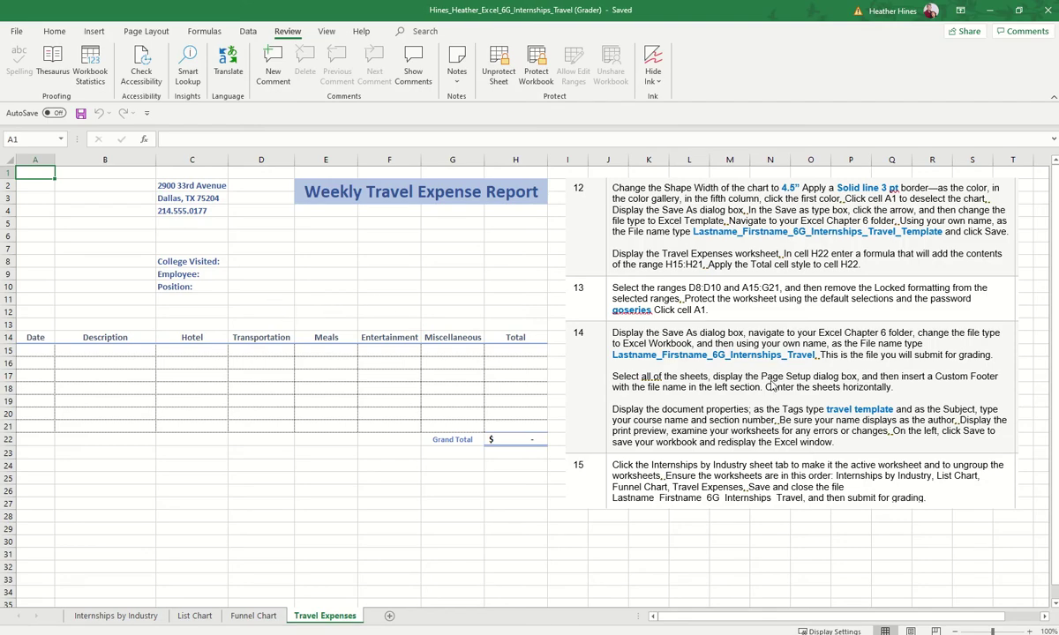
Step: Group all sheets and add a custom footer with the file name in the left section
right_click(344, 616)
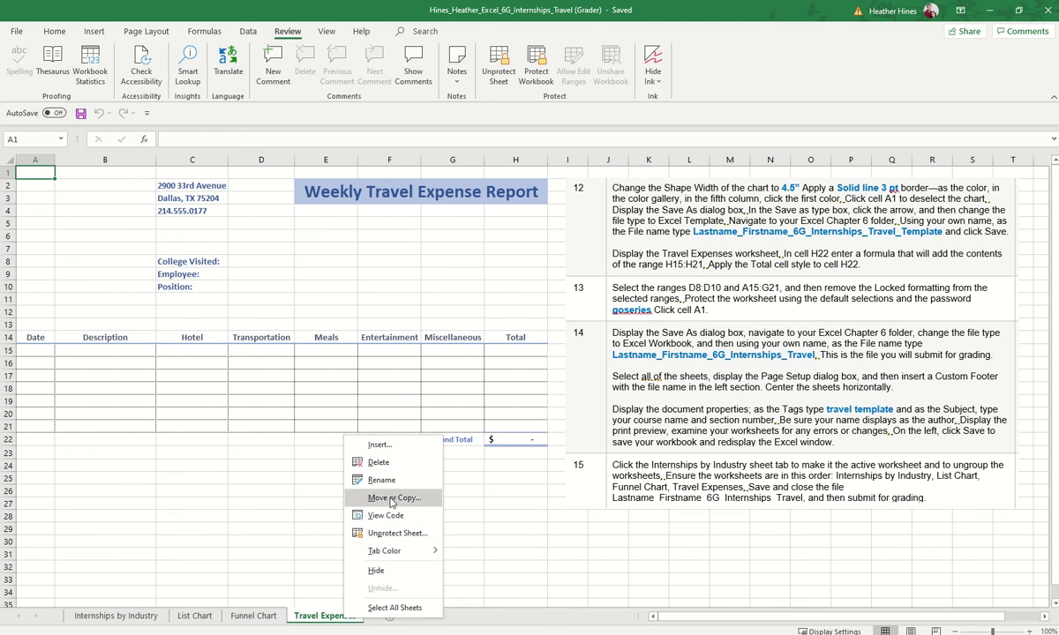
left_click(397, 607)
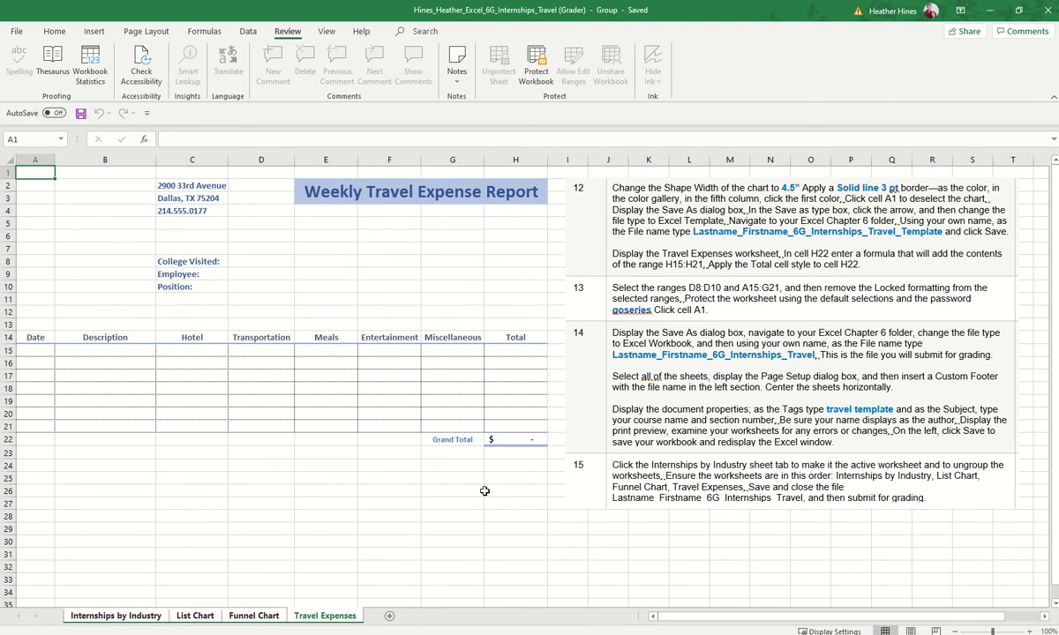
left_click(55, 34)
left_click(146, 31)
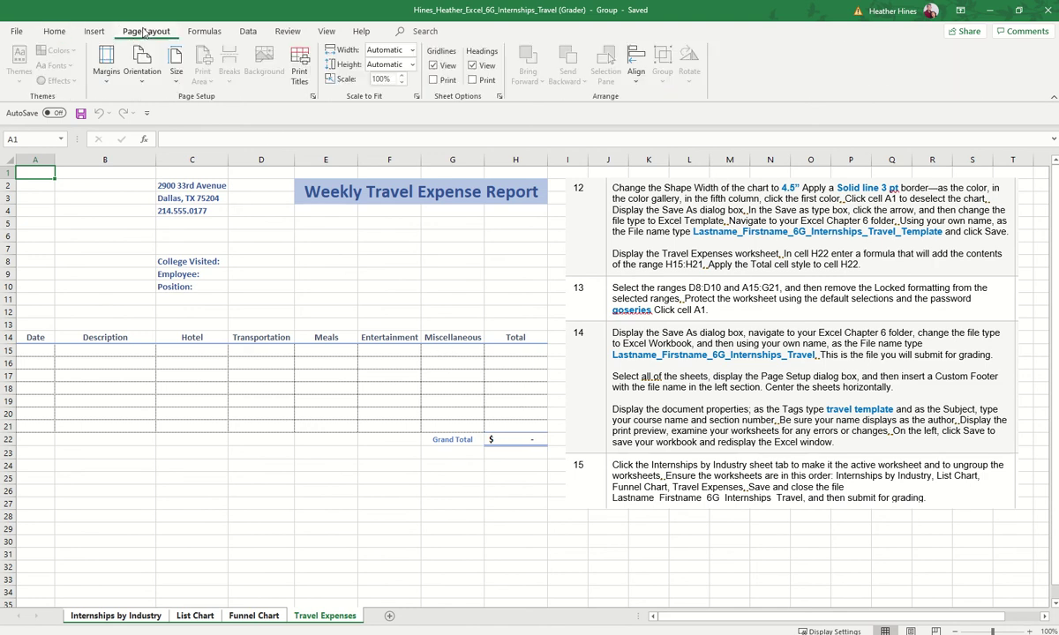
left_click(313, 97)
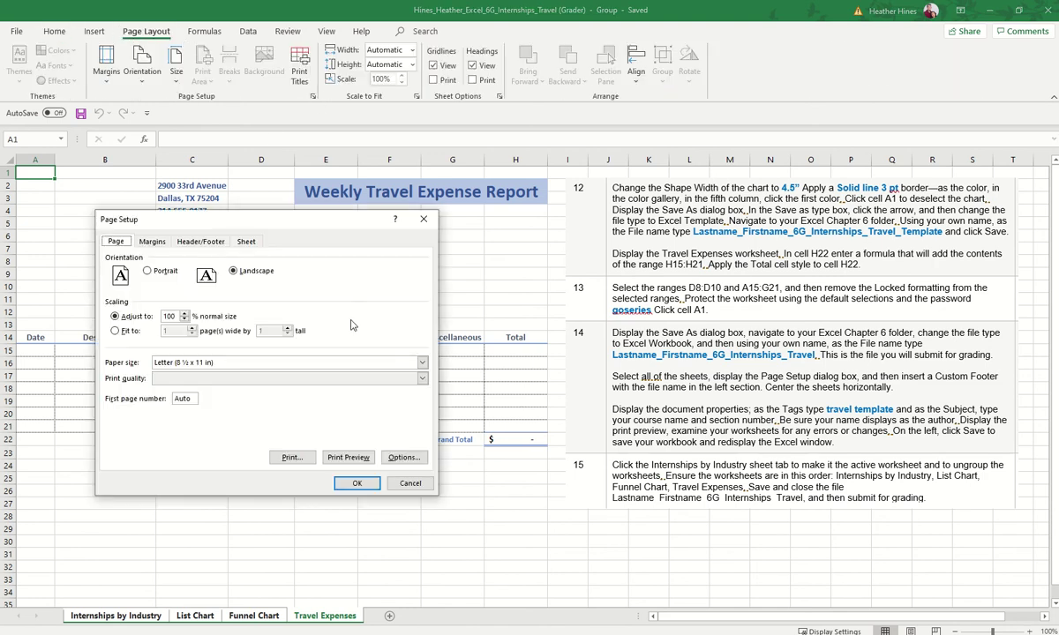
left_click(246, 240)
left_click(210, 241)
left_click(295, 324)
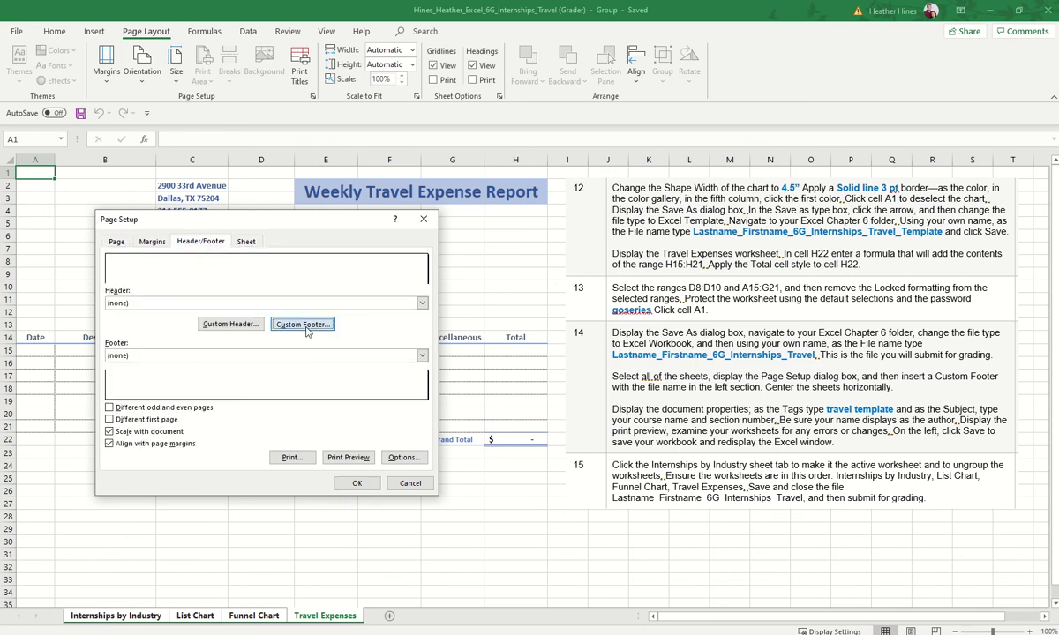
left_click(302, 354)
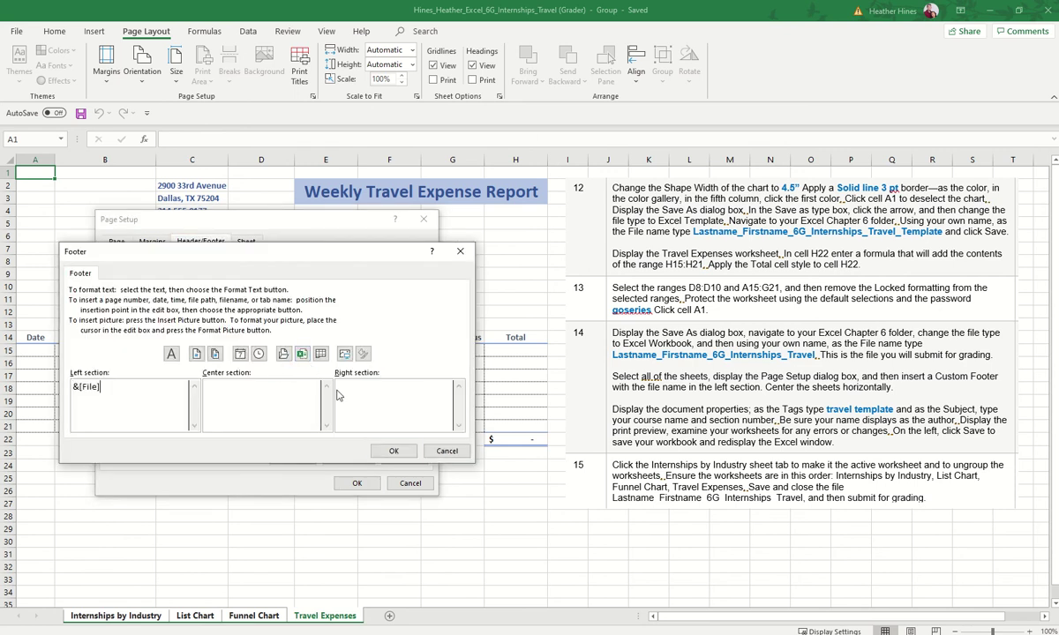
left_click(393, 451)
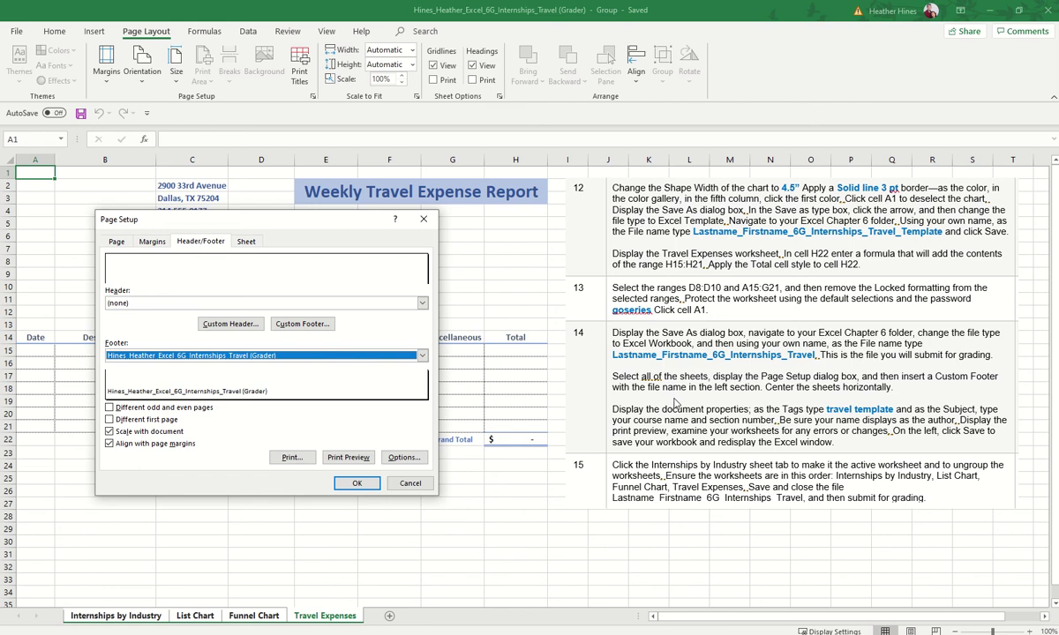
Step: Center the grouped sheets horizontally on the page, then view the workbook's Info page
left_click(152, 241)
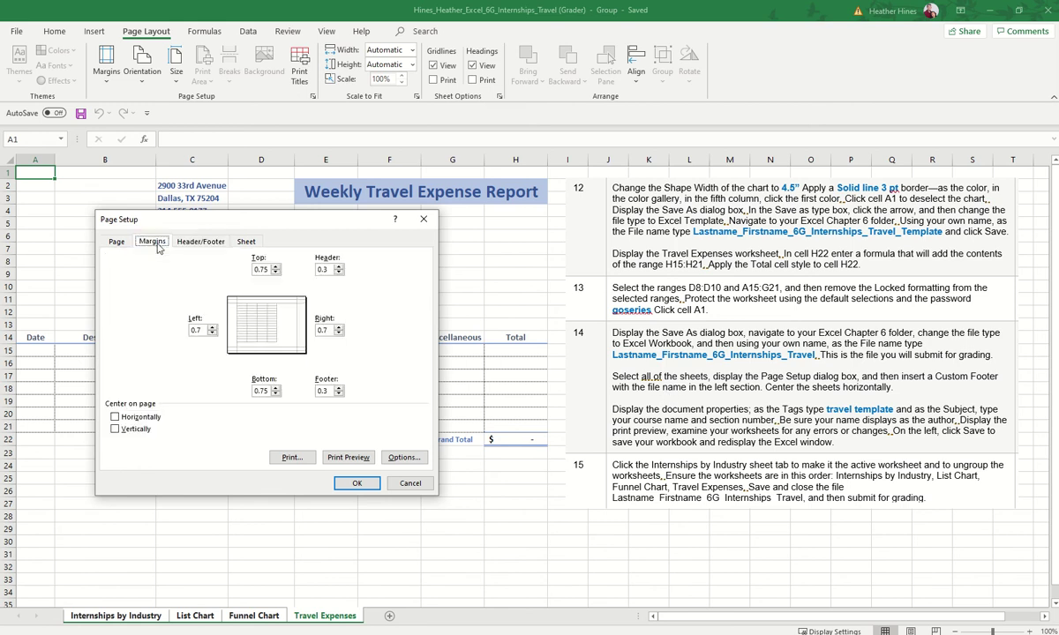
left_click(131, 417)
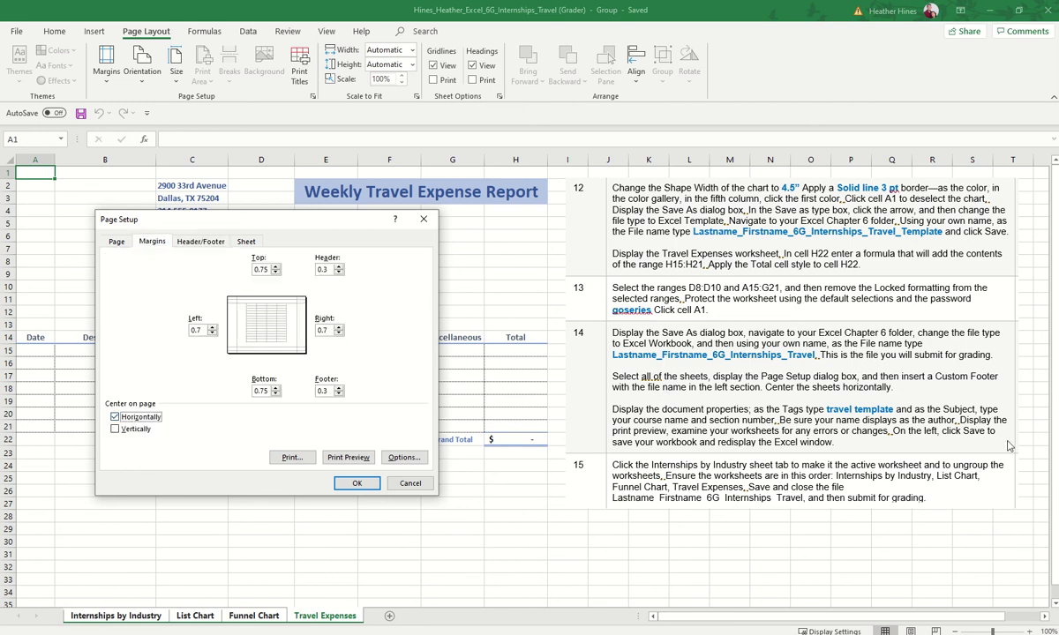
left_click(353, 482)
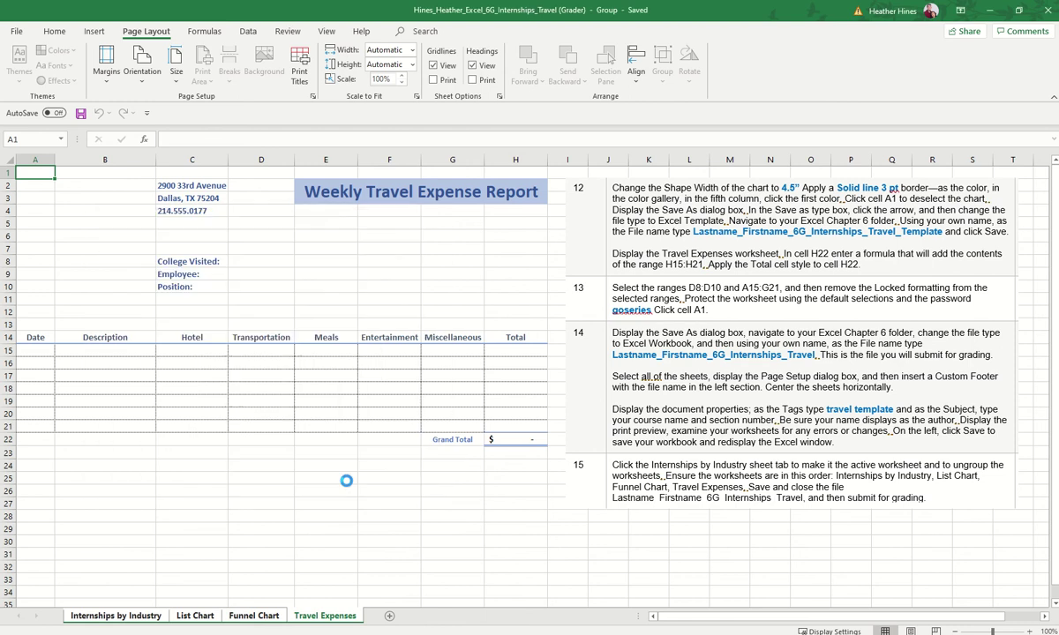
left_click(17, 31)
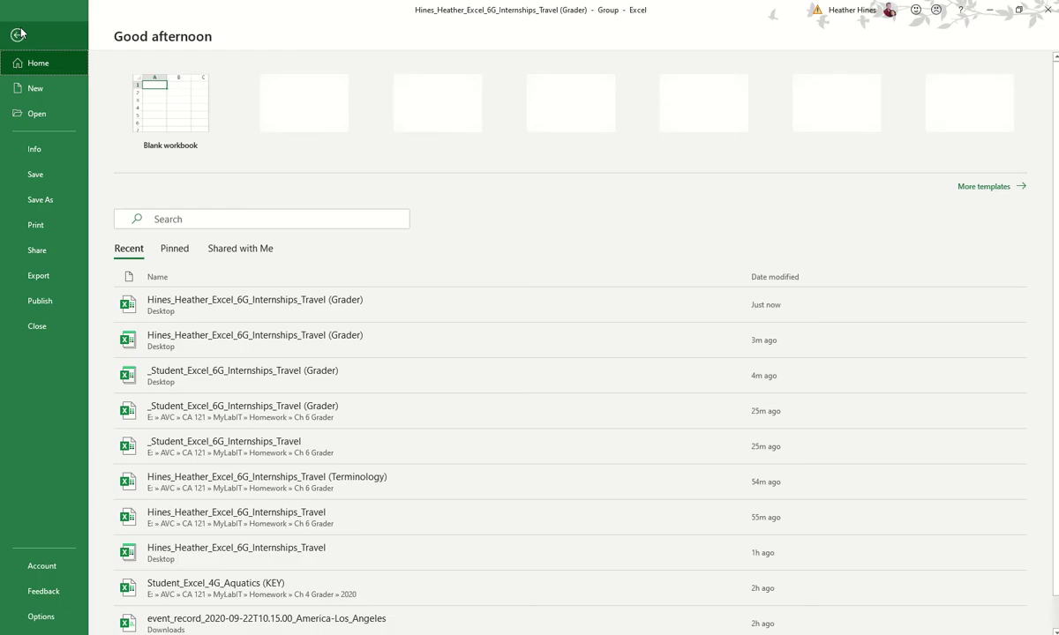
left_click(56, 155)
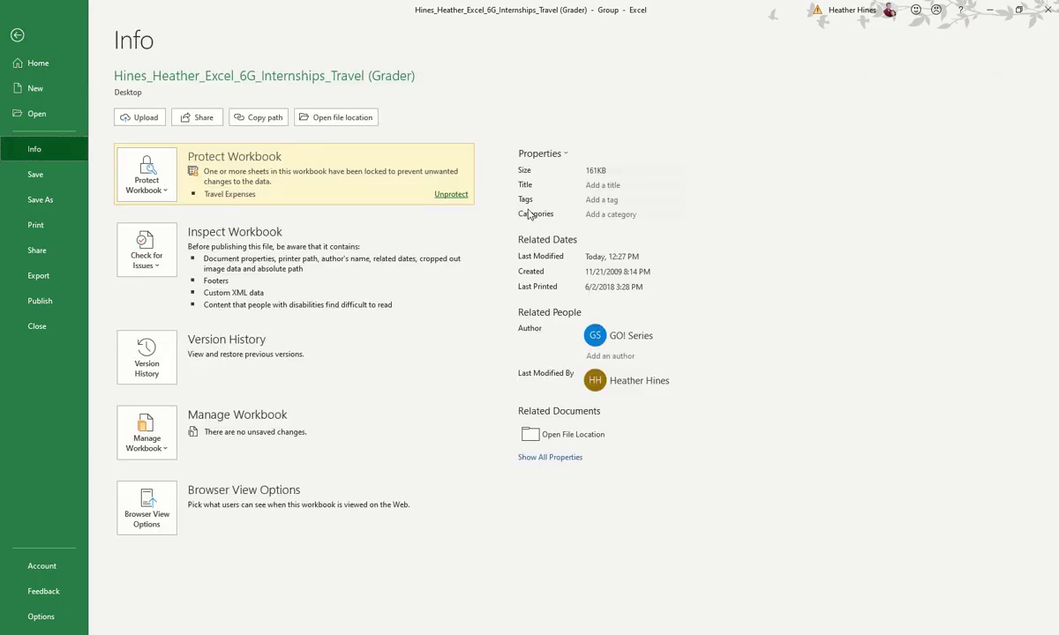
left_click(54, 143)
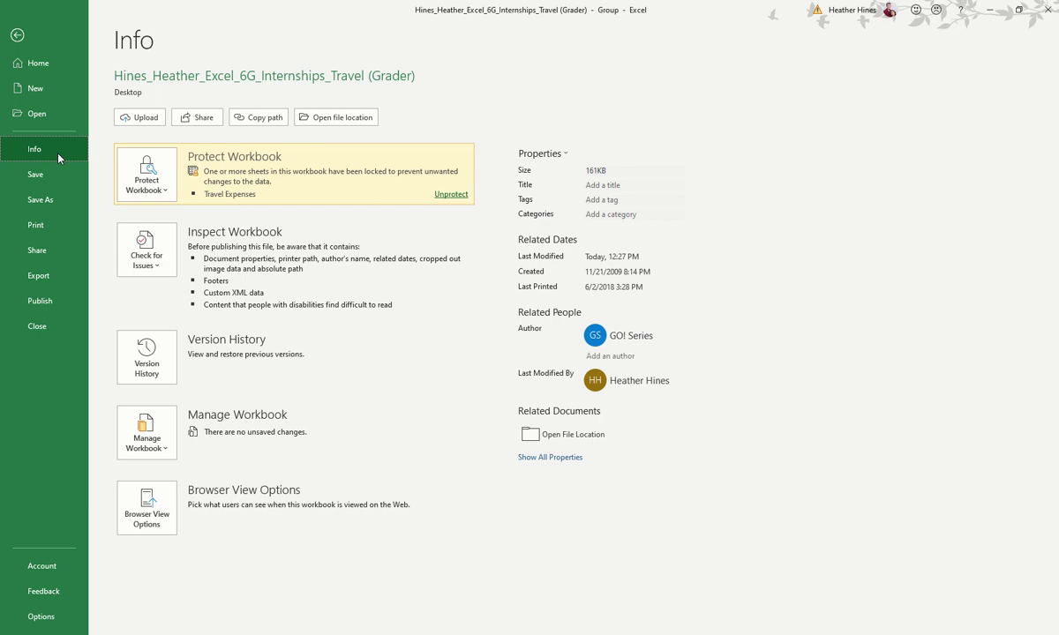